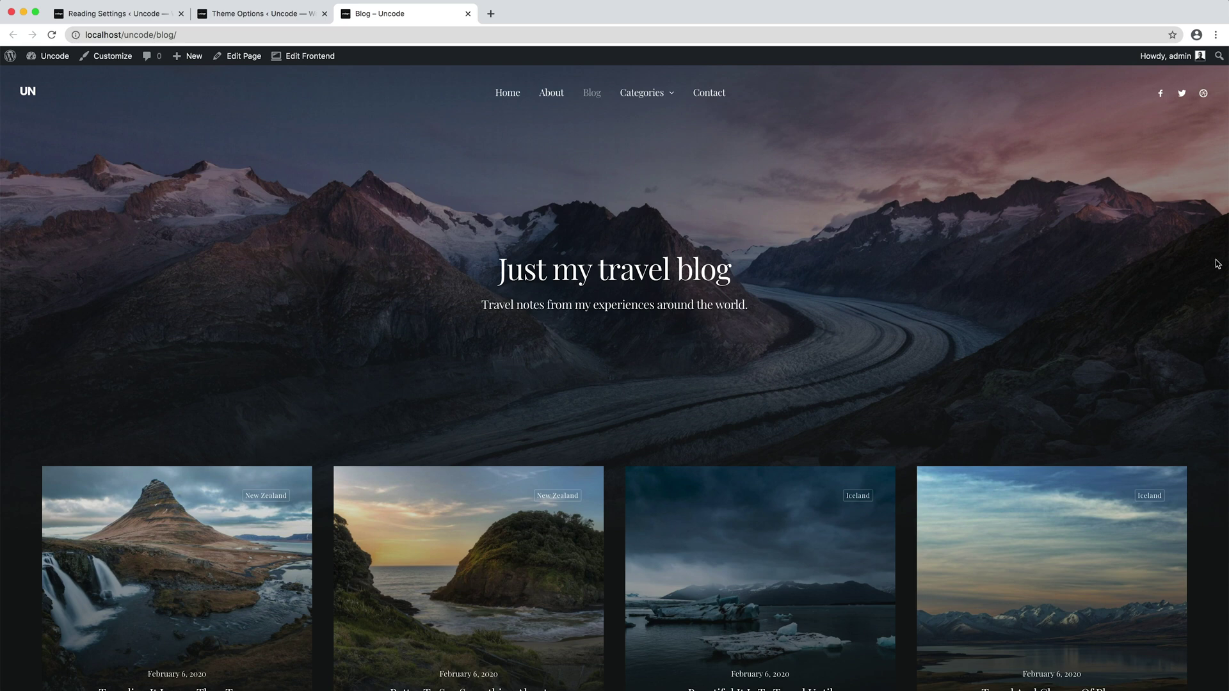
# Open the New Zealand and Iceland category archives in new browser tabs
pyautogui.scroll(-3, 1218, 270)
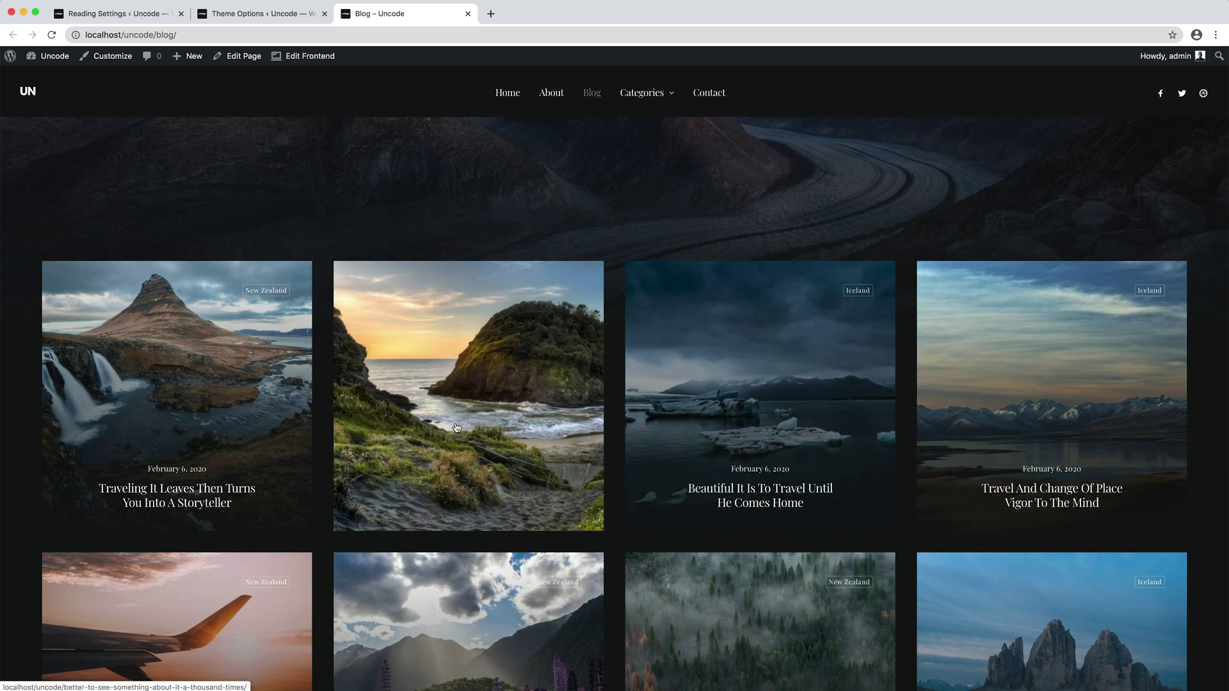
pyautogui.scroll(3, 270, 169)
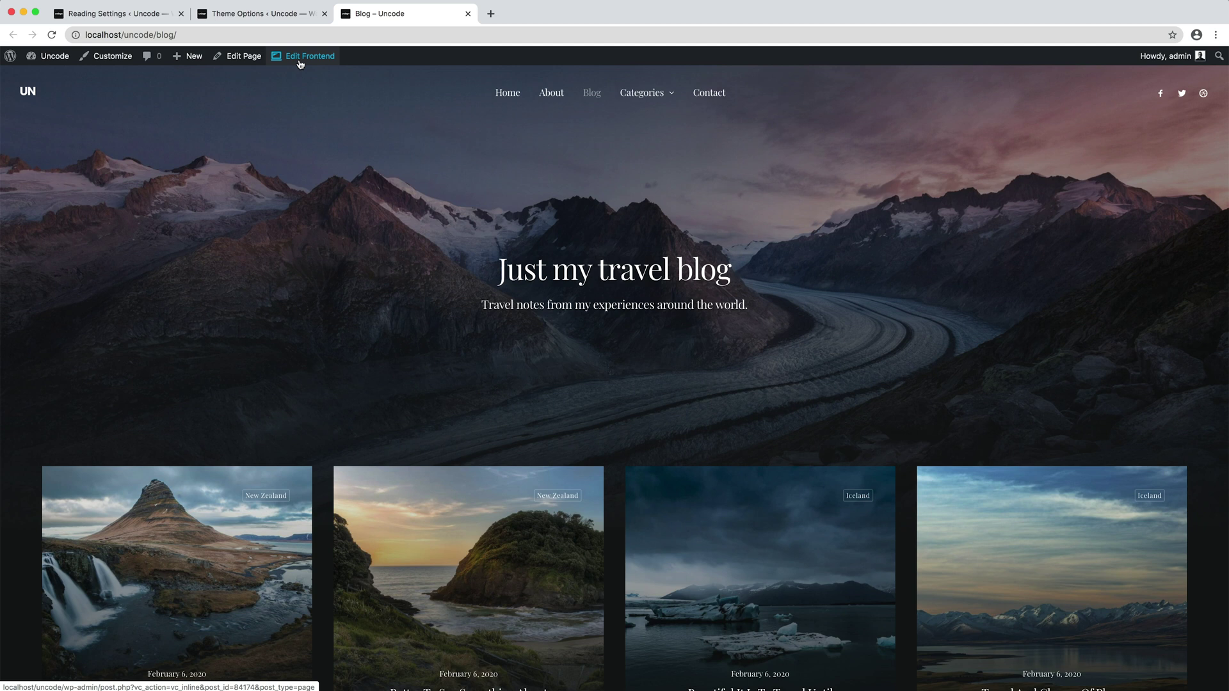
pyautogui.moveTo(658, 106)
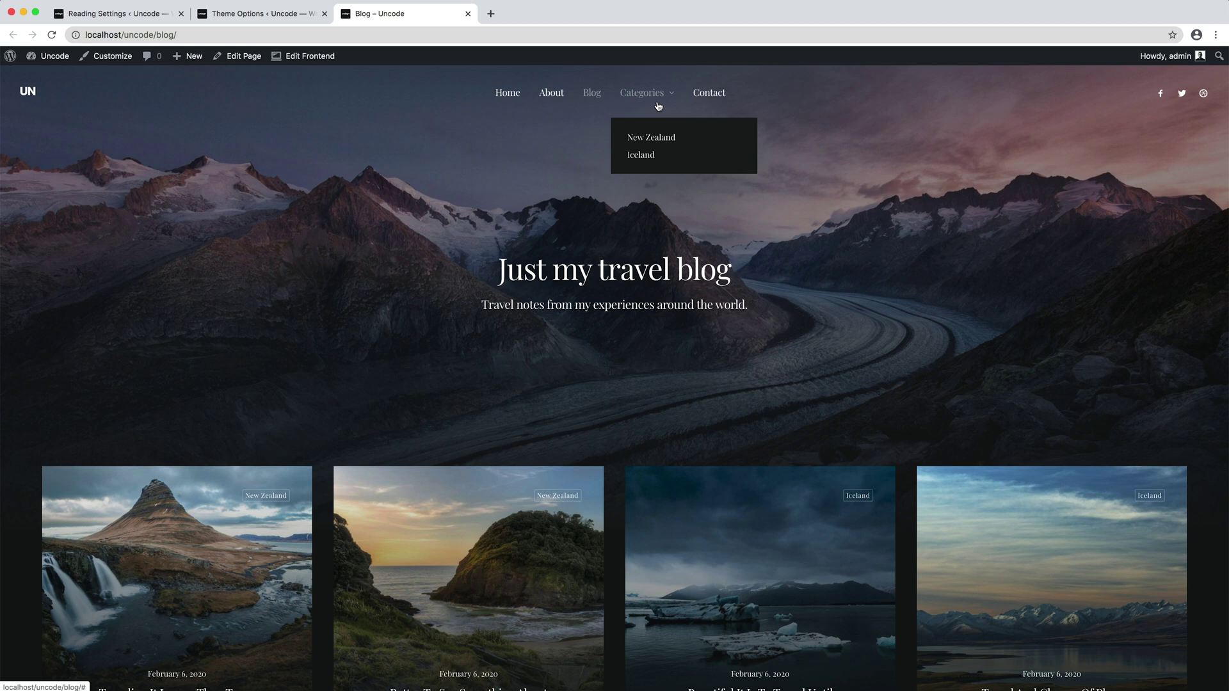
pyautogui.rightClick(692, 139)
pyautogui.click(705, 141)
pyautogui.rightClick(702, 157)
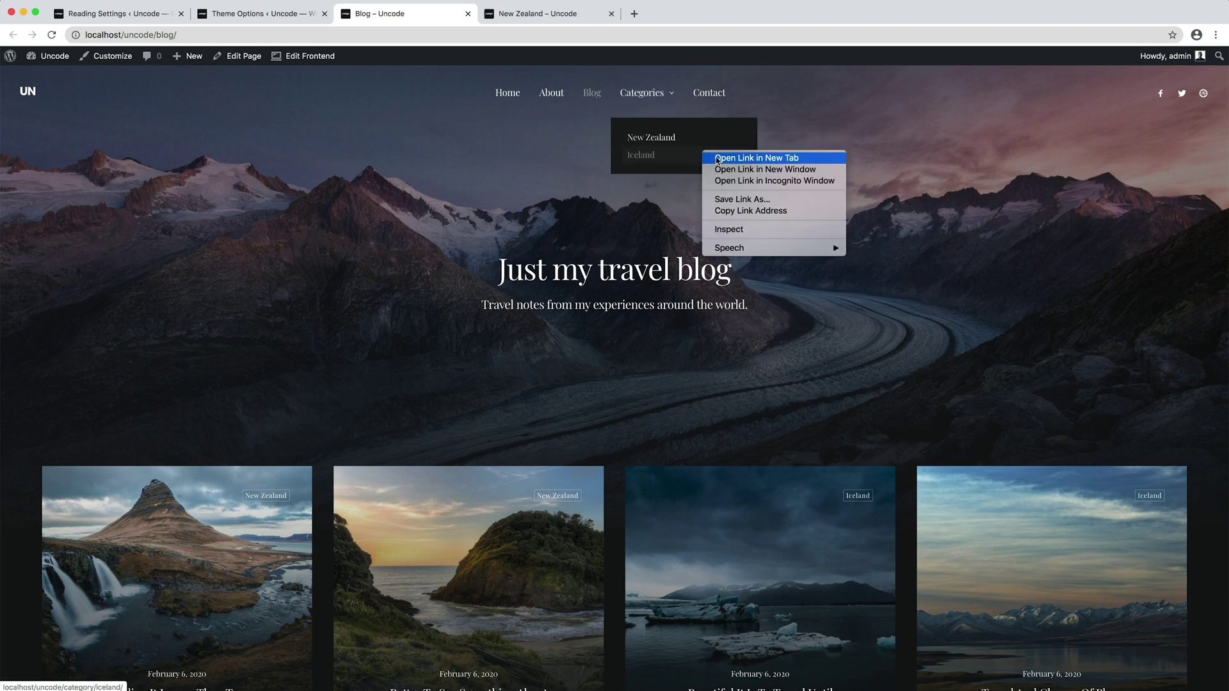
pyautogui.click(716, 160)
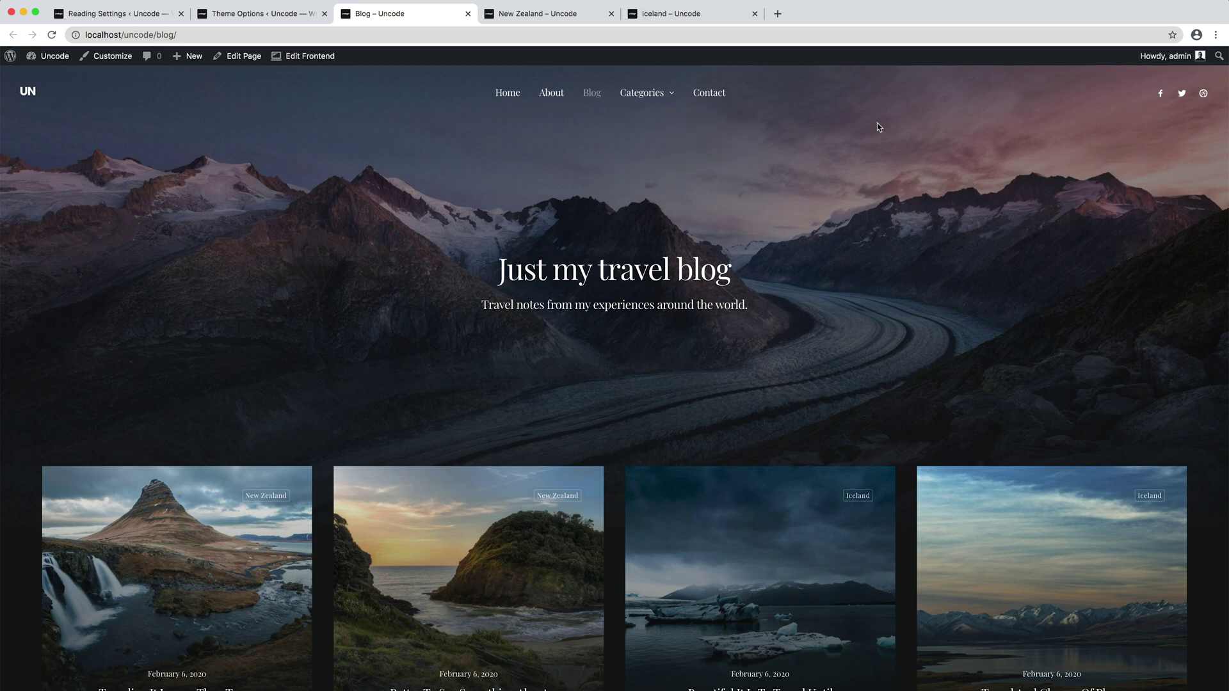
# From each archive, open the Iceland and New Zealand category edit screens in new tabs
pyautogui.click(558, 20)
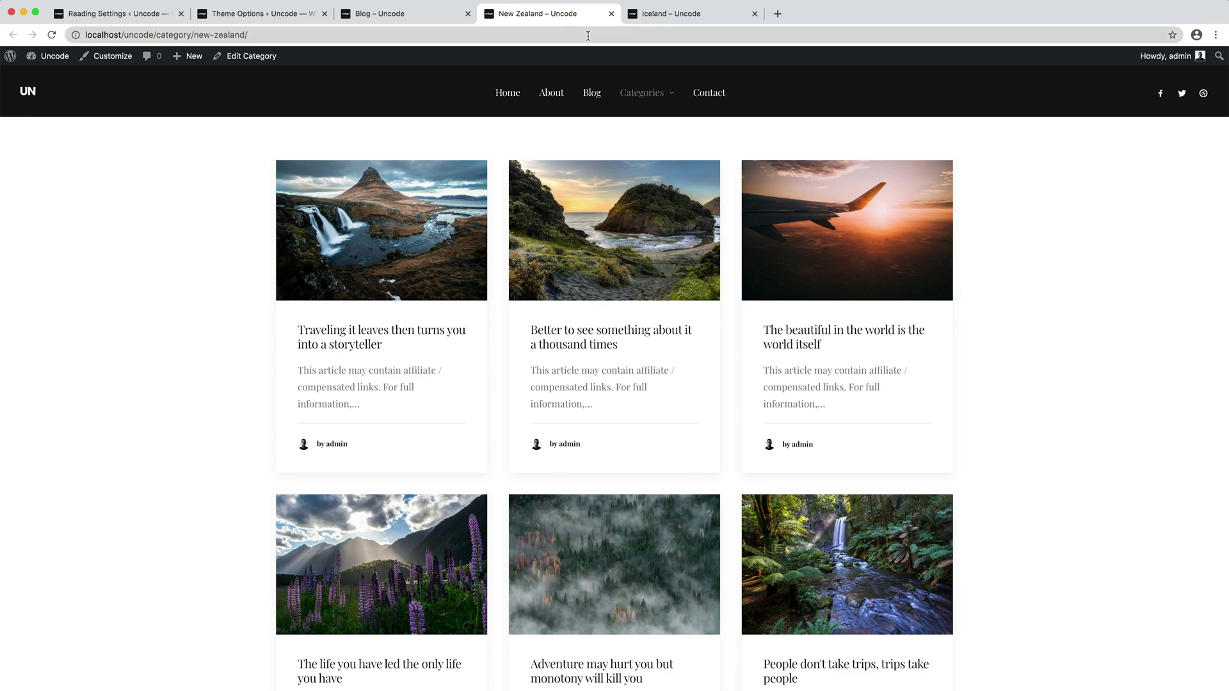
pyautogui.click(700, 18)
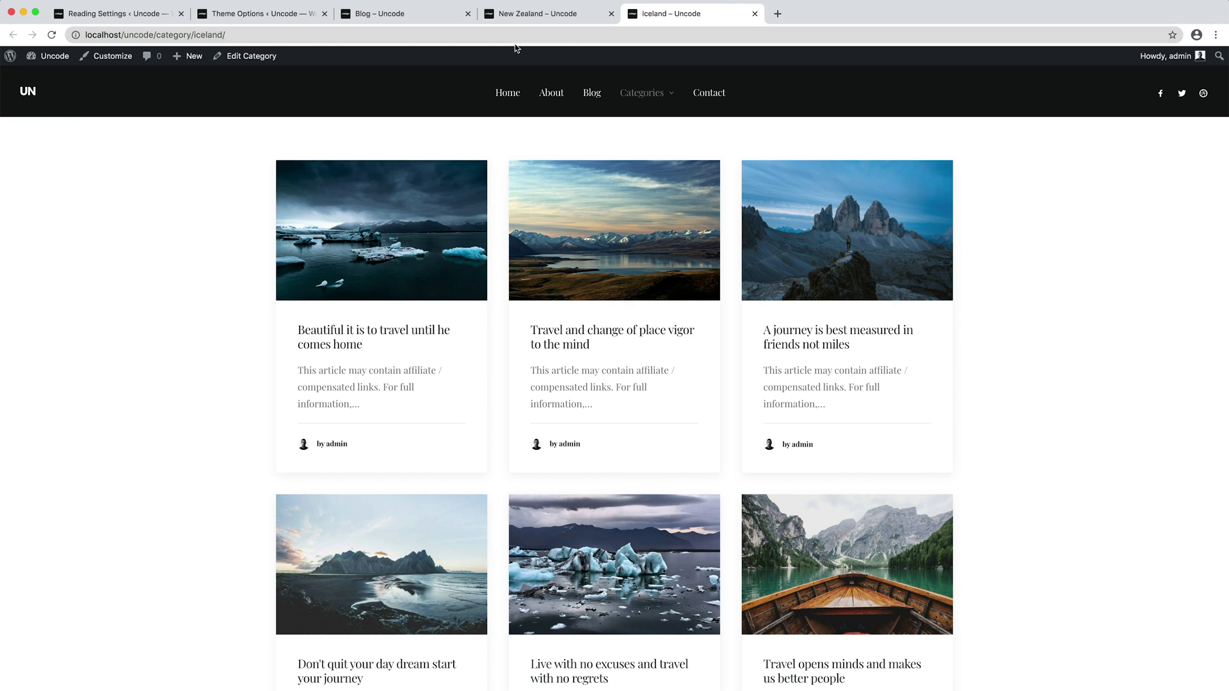
pyautogui.rightClick(253, 68)
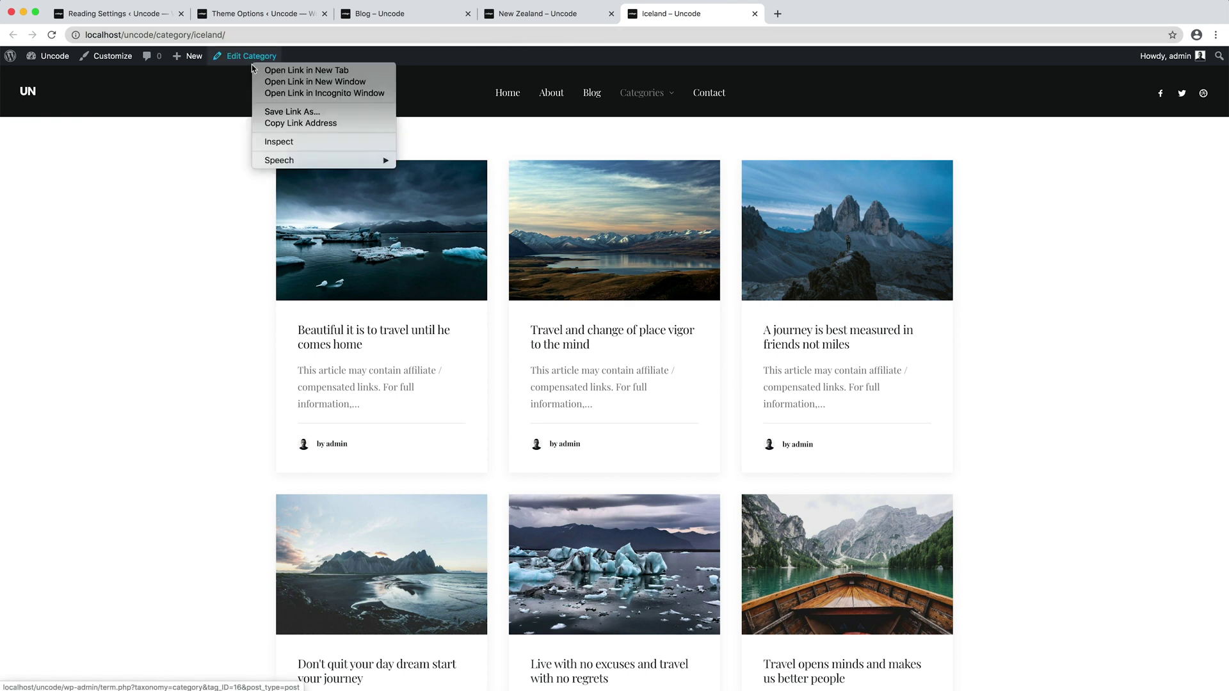
pyautogui.click(269, 70)
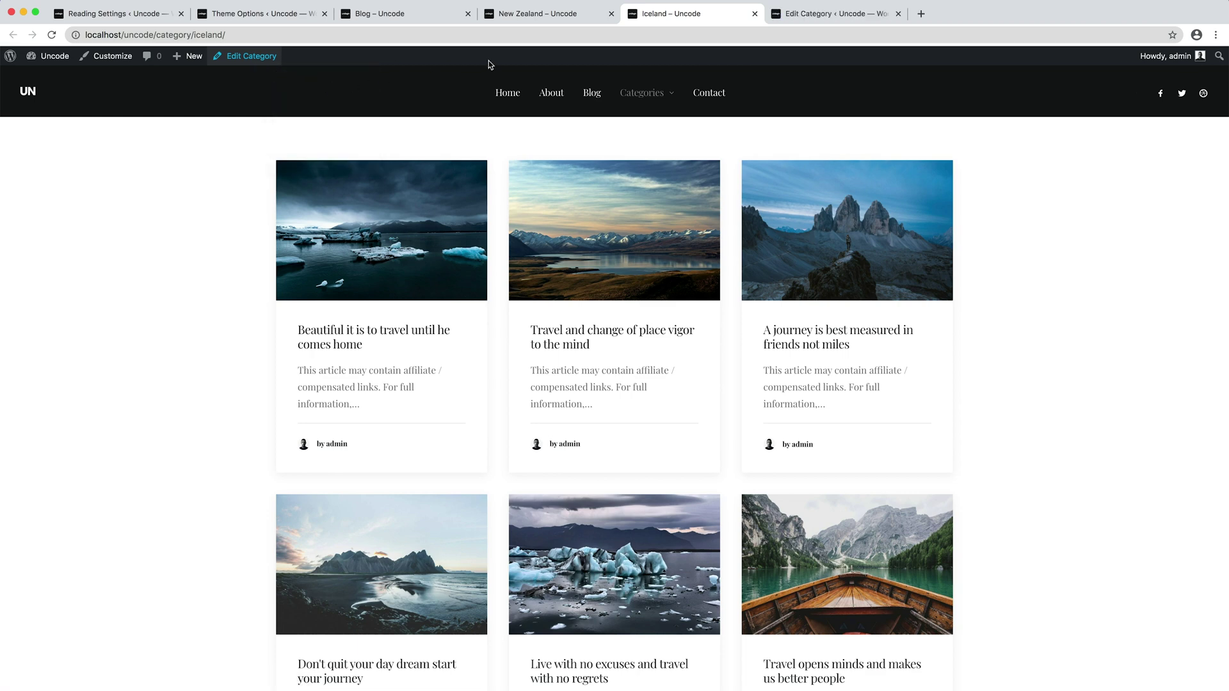
pyautogui.click(529, 15)
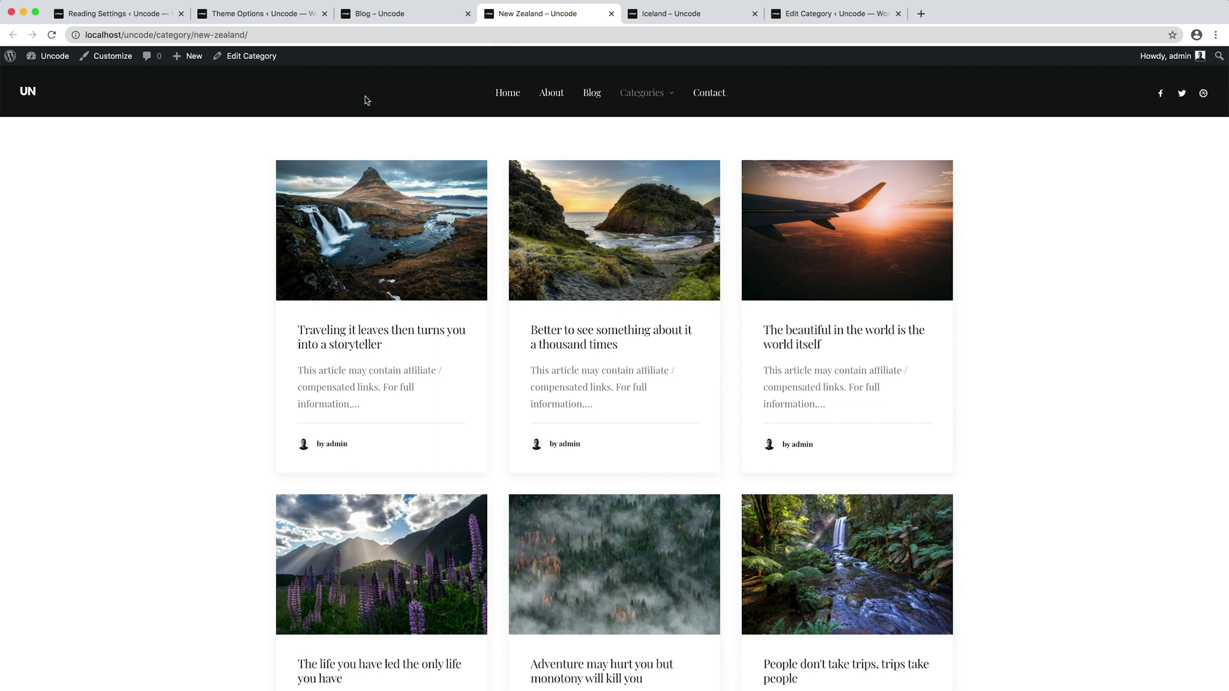
pyautogui.rightClick(253, 69)
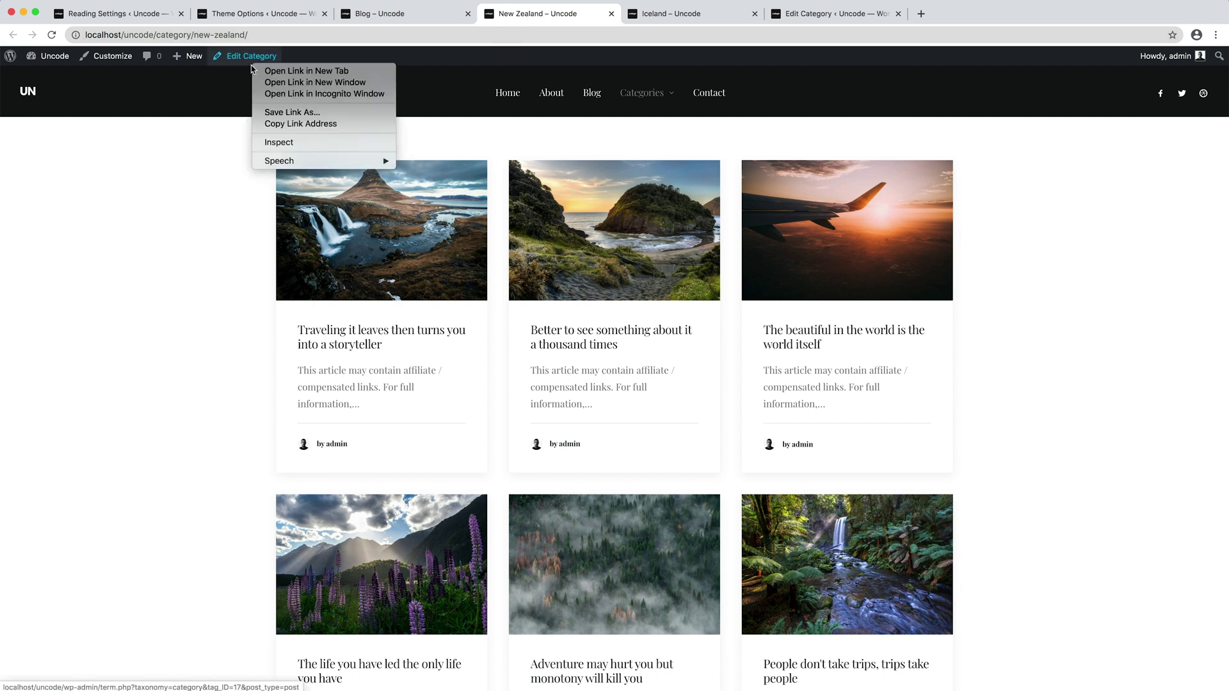
pyautogui.click(267, 73)
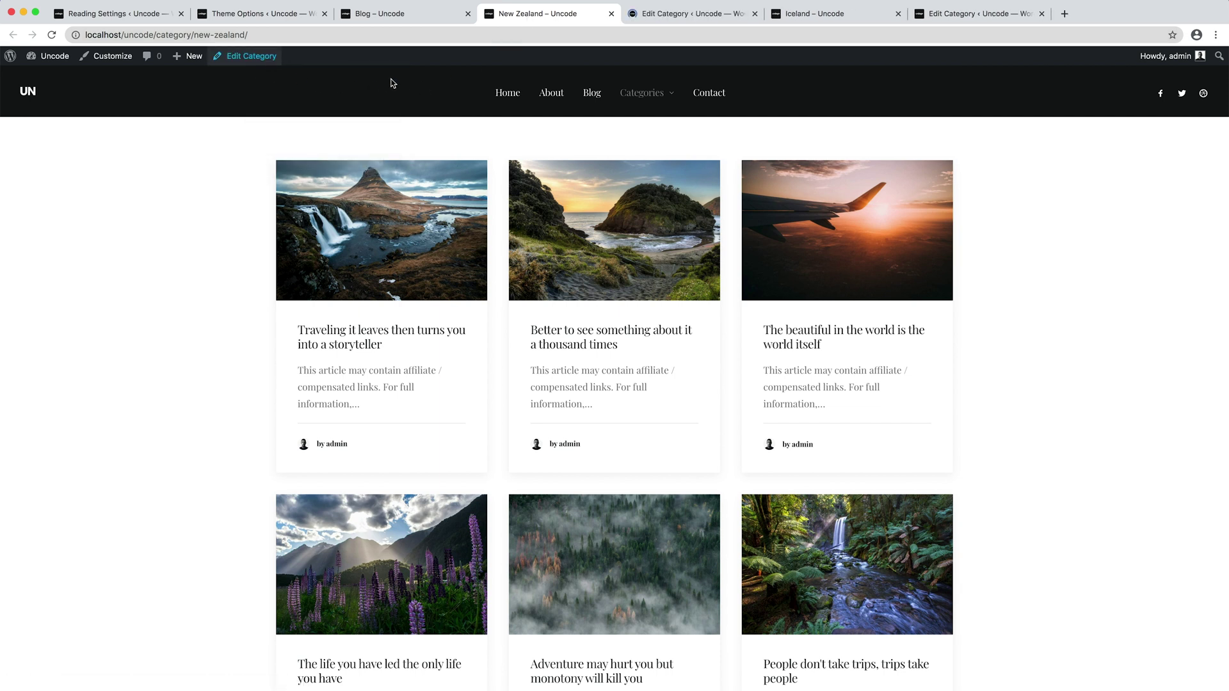
pyautogui.click(685, 11)
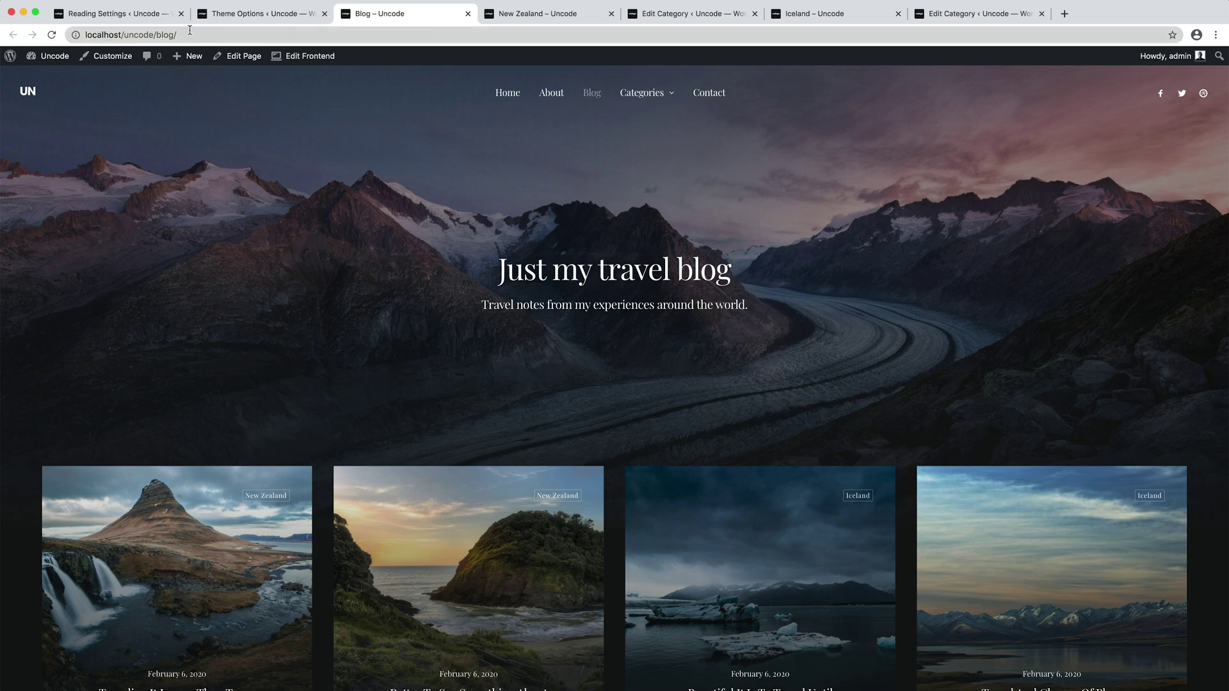
# Choose Blog as the Posts page under Settings > Reading and save the change
pyautogui.click(156, 15)
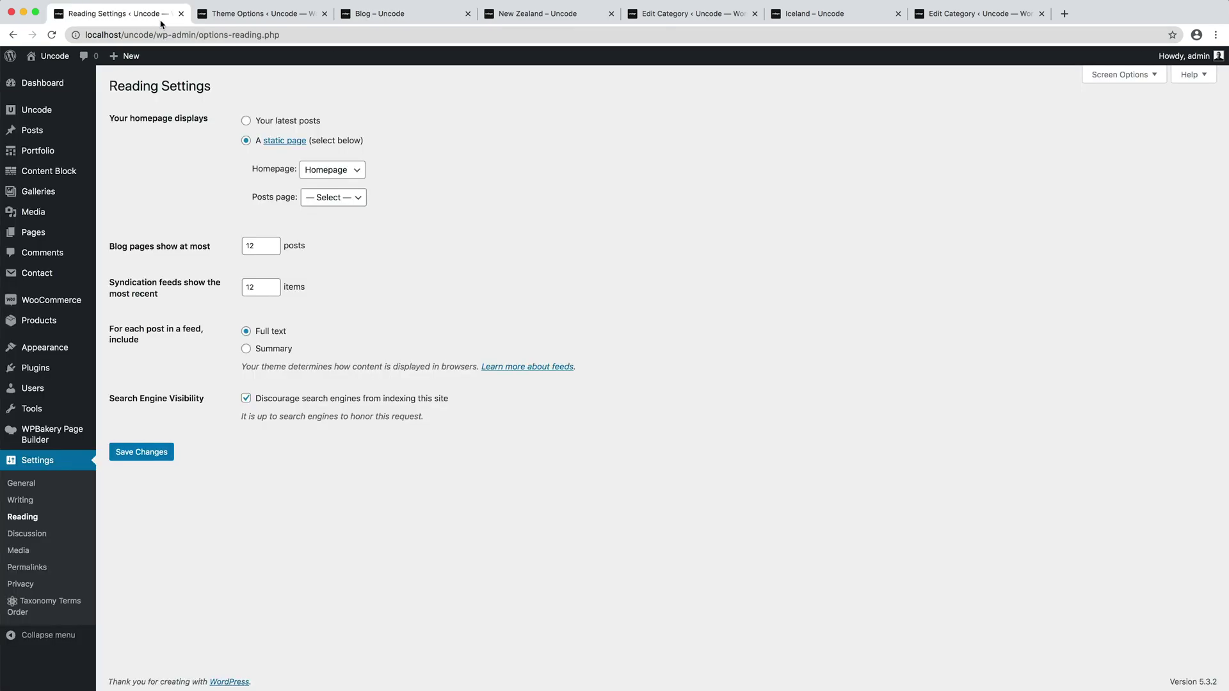
pyautogui.click(356, 198)
pyautogui.click(351, 222)
pyautogui.click(155, 459)
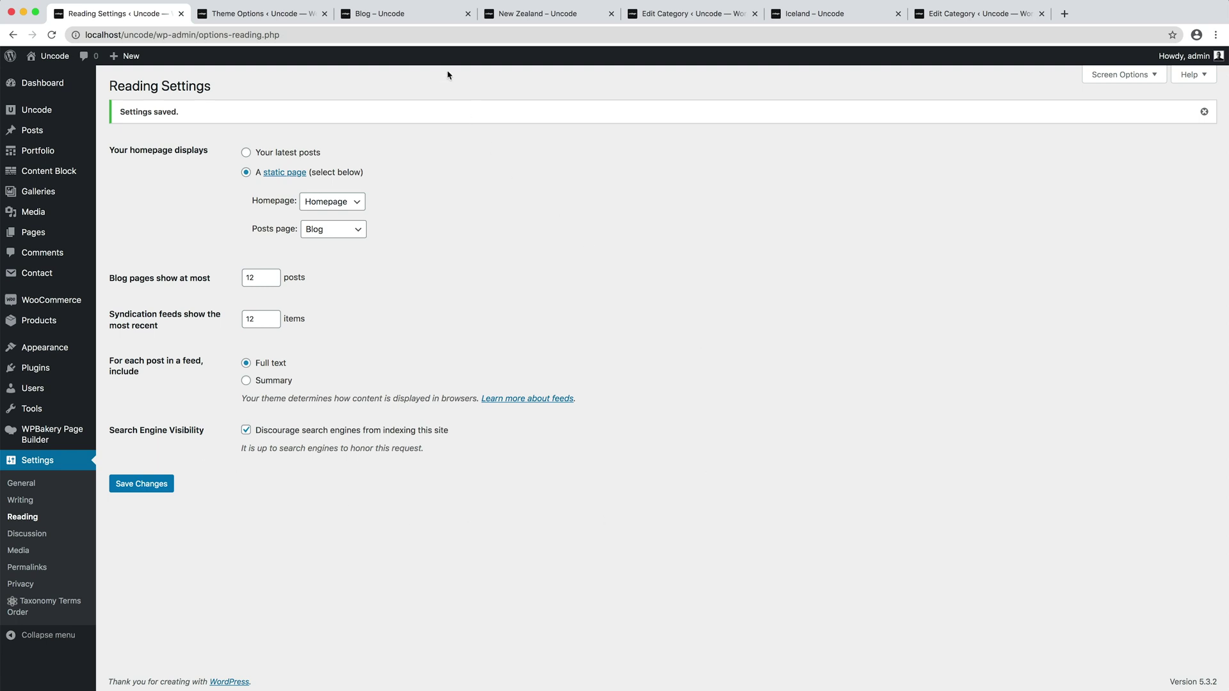
pyautogui.click(397, 13)
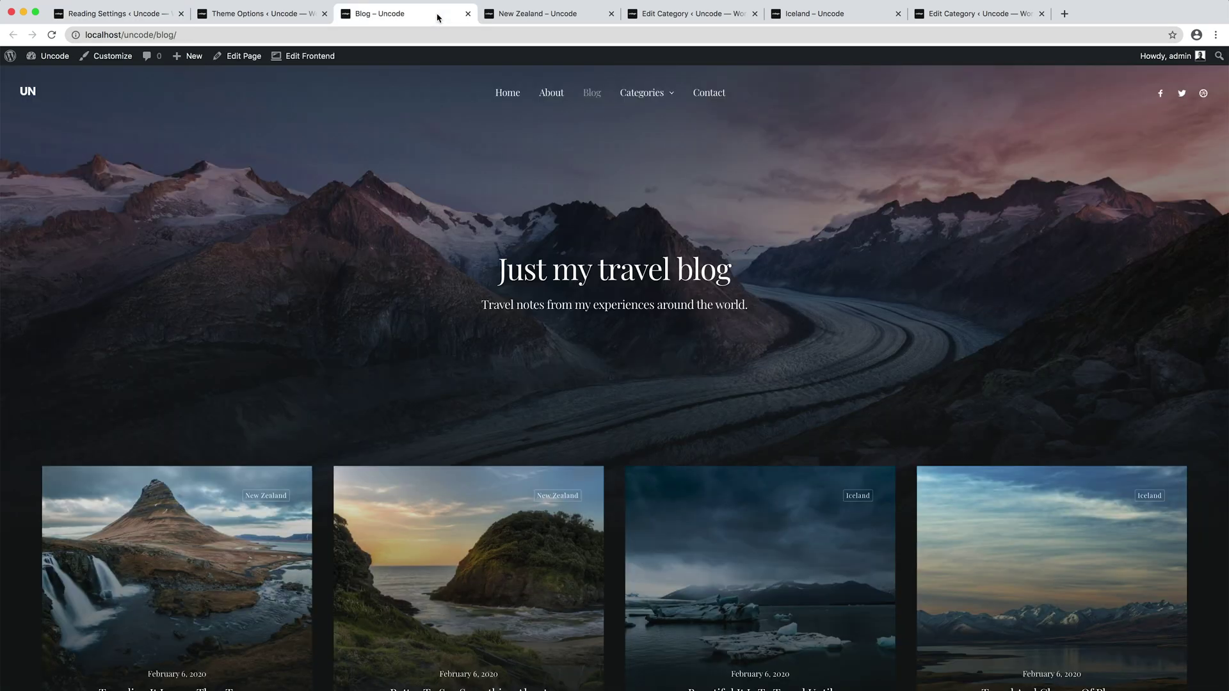
# Reload the Blog tab, then compare it with the New Zealand and Iceland archives
pyautogui.click(52, 35)
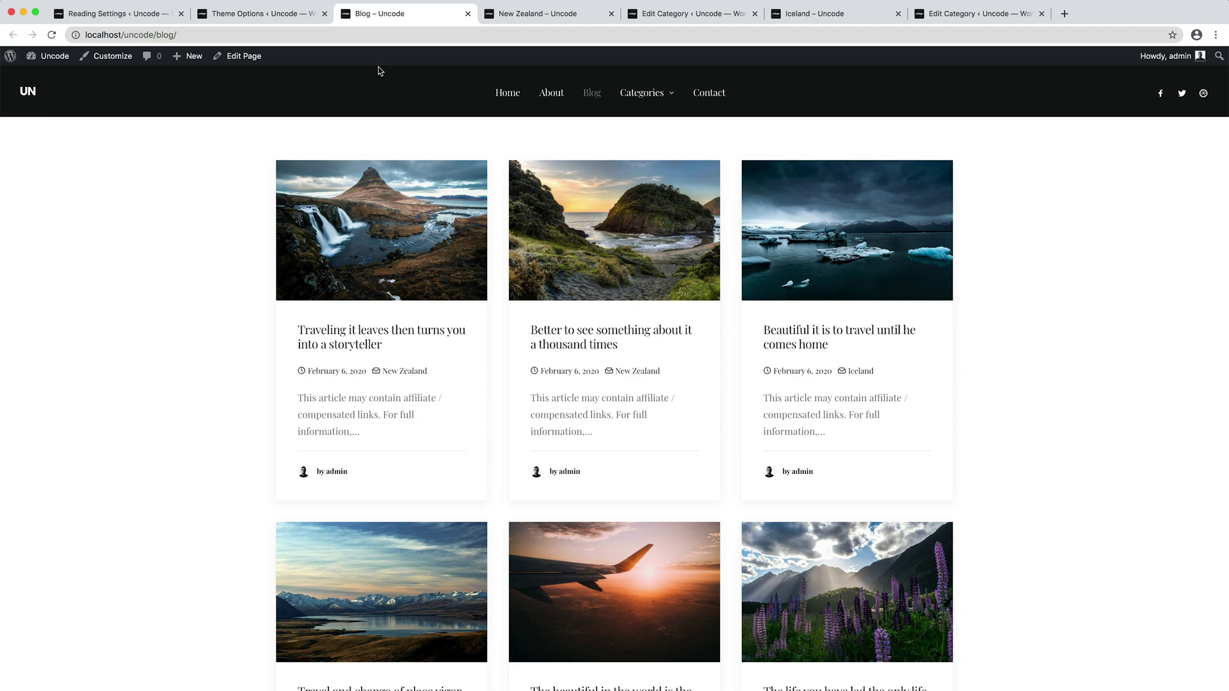
pyautogui.click(554, 18)
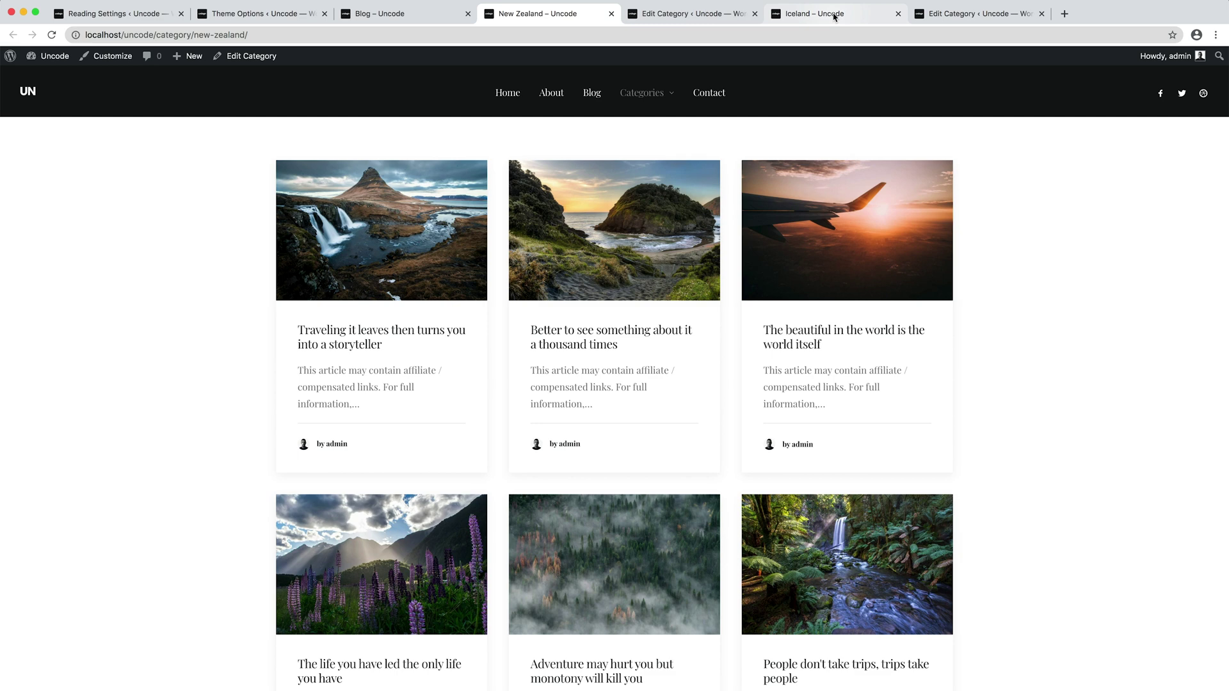
pyautogui.click(834, 17)
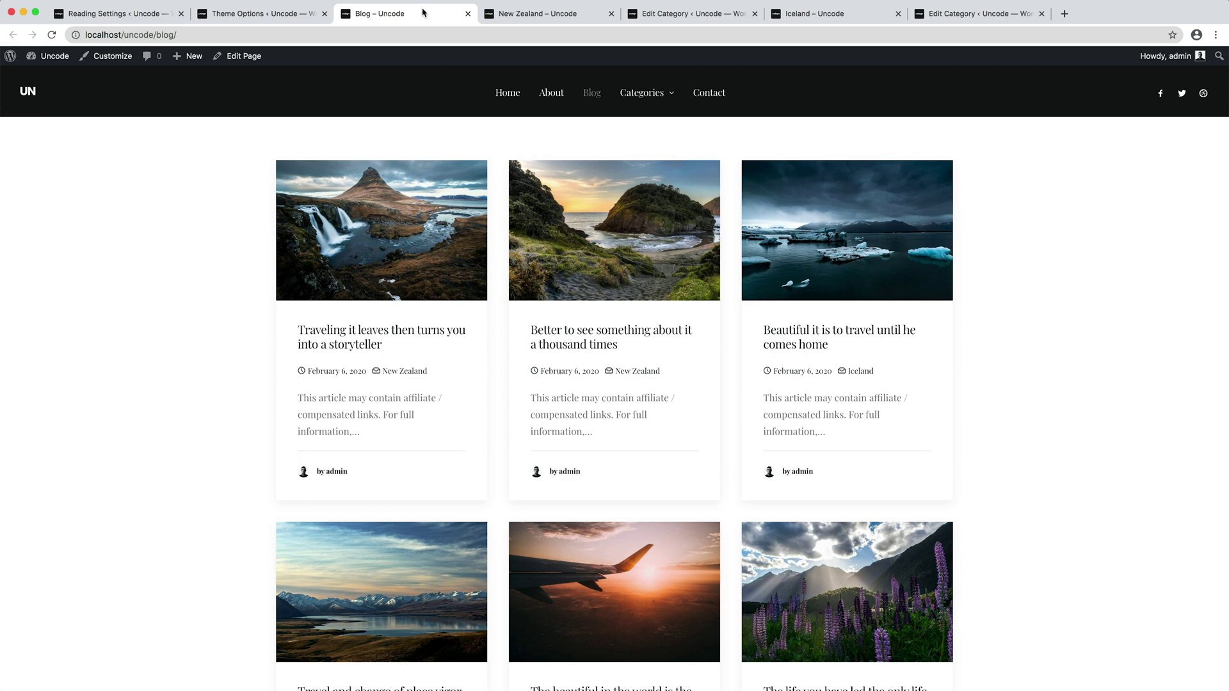
# Step through the Archives entries (Posts, Pages, Portfolios, Authors, Search, Products), ending on Posts
pyautogui.click(289, 14)
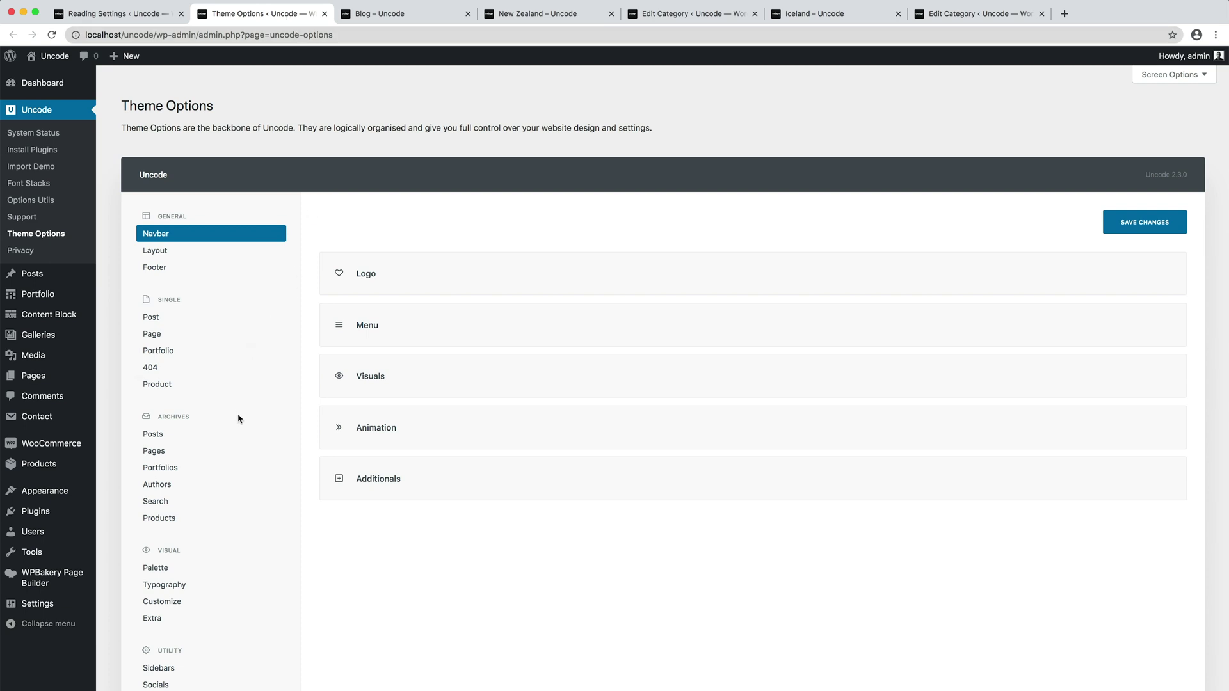
pyautogui.click(254, 437)
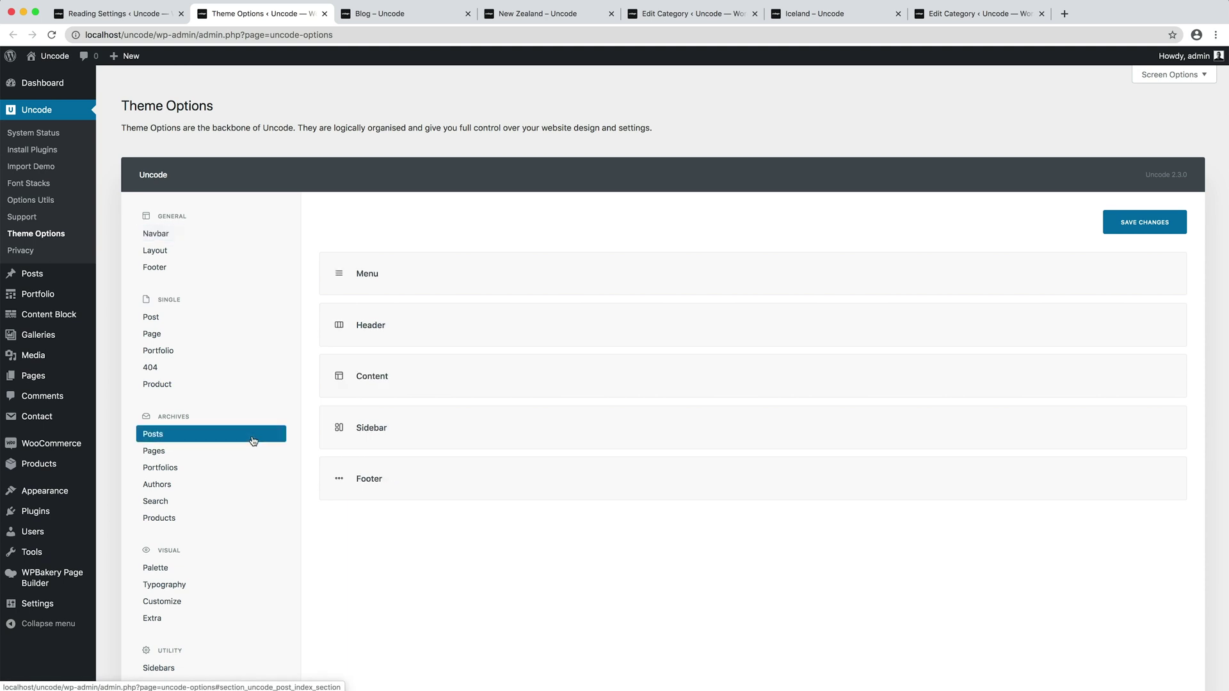
pyautogui.click(255, 458)
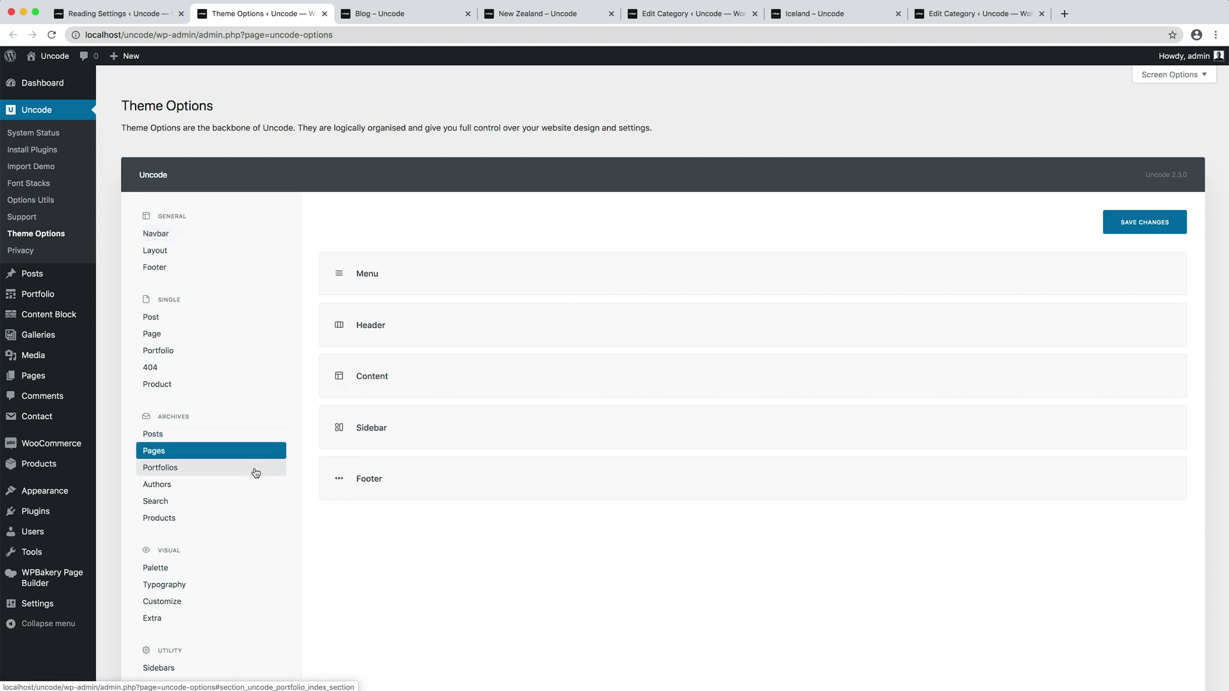
pyautogui.click(255, 469)
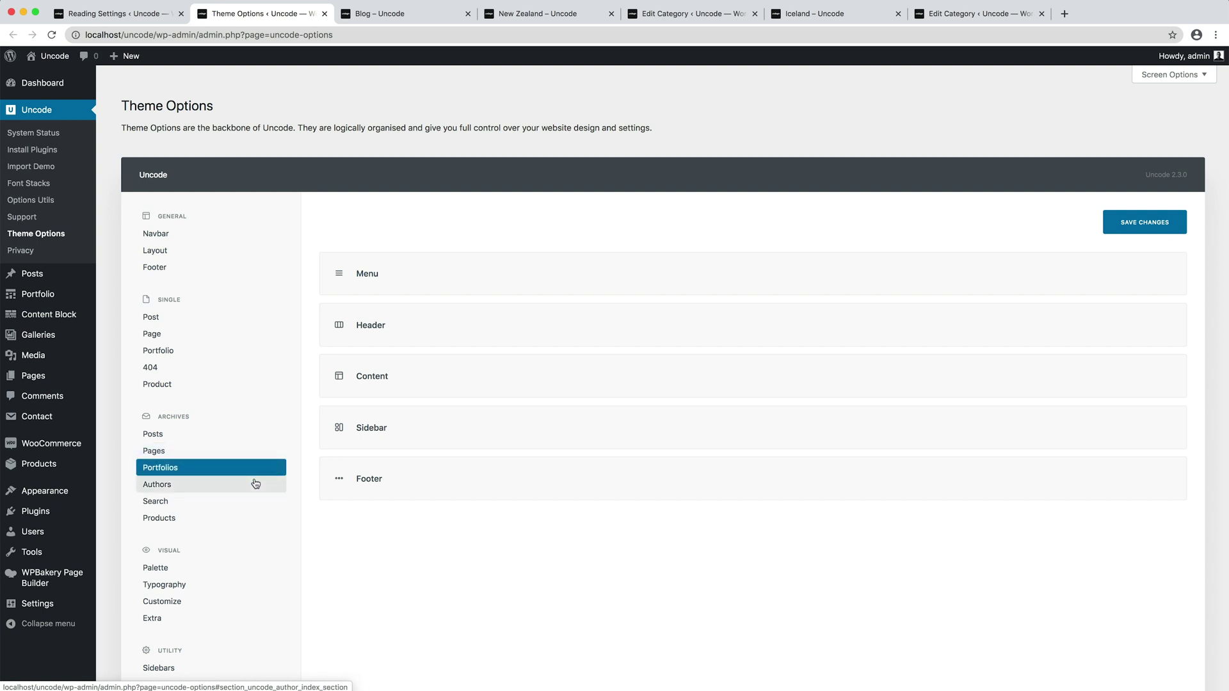
pyautogui.click(255, 484)
pyautogui.click(253, 501)
pyautogui.click(251, 516)
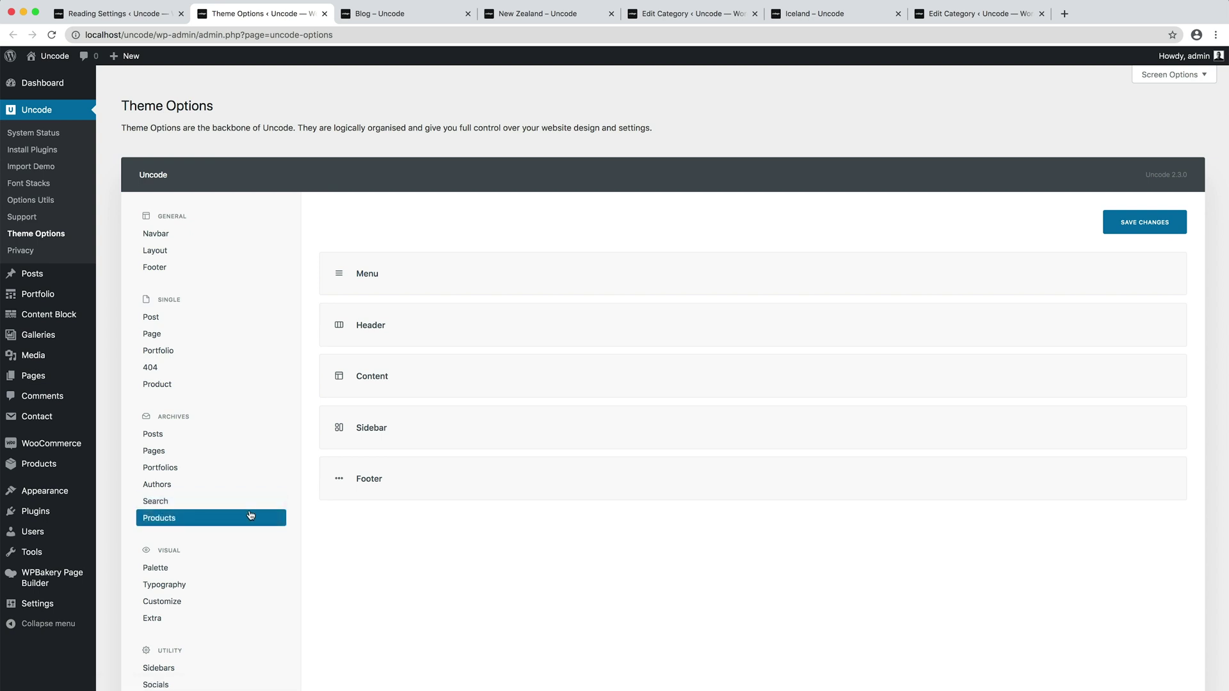
pyautogui.click(274, 434)
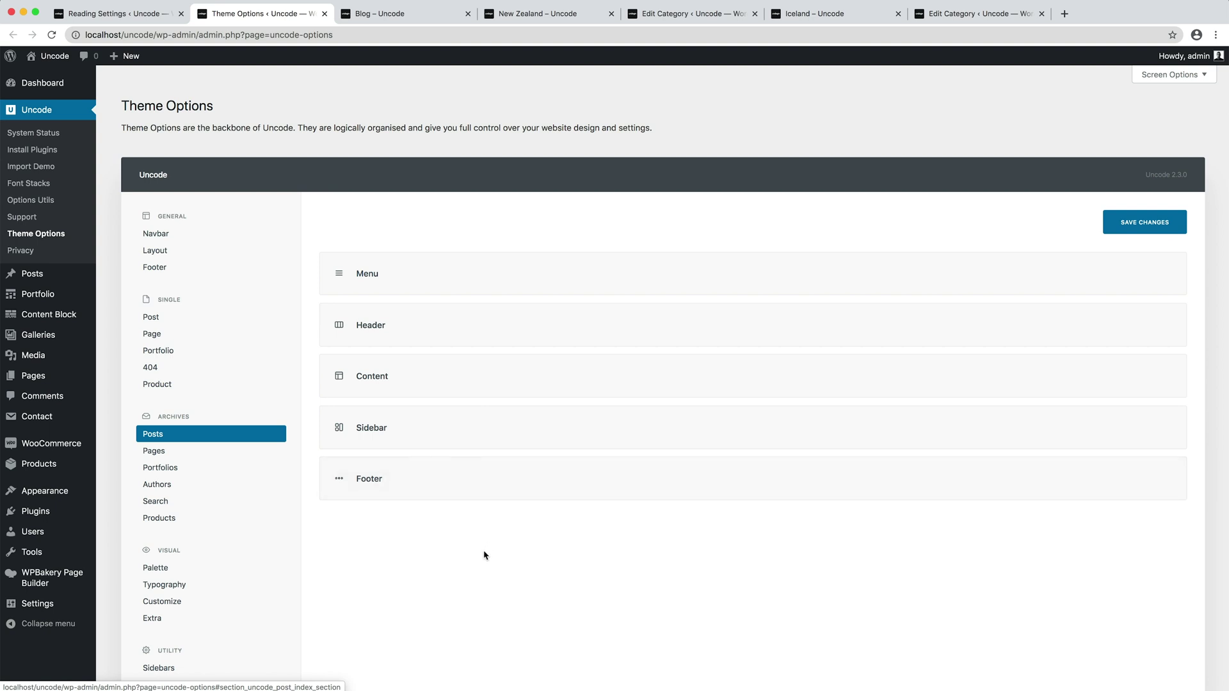
# Set the Posts archive content Single Block Width to 6 and save the options
pyautogui.click(551, 379)
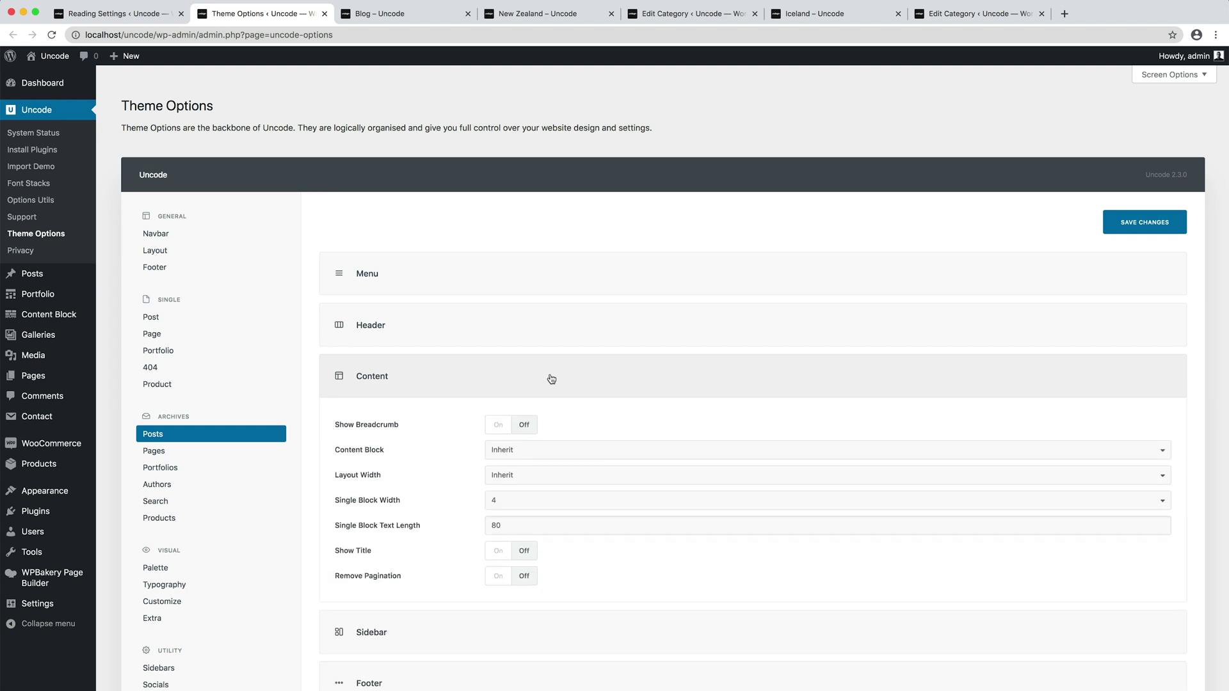
pyautogui.click(567, 501)
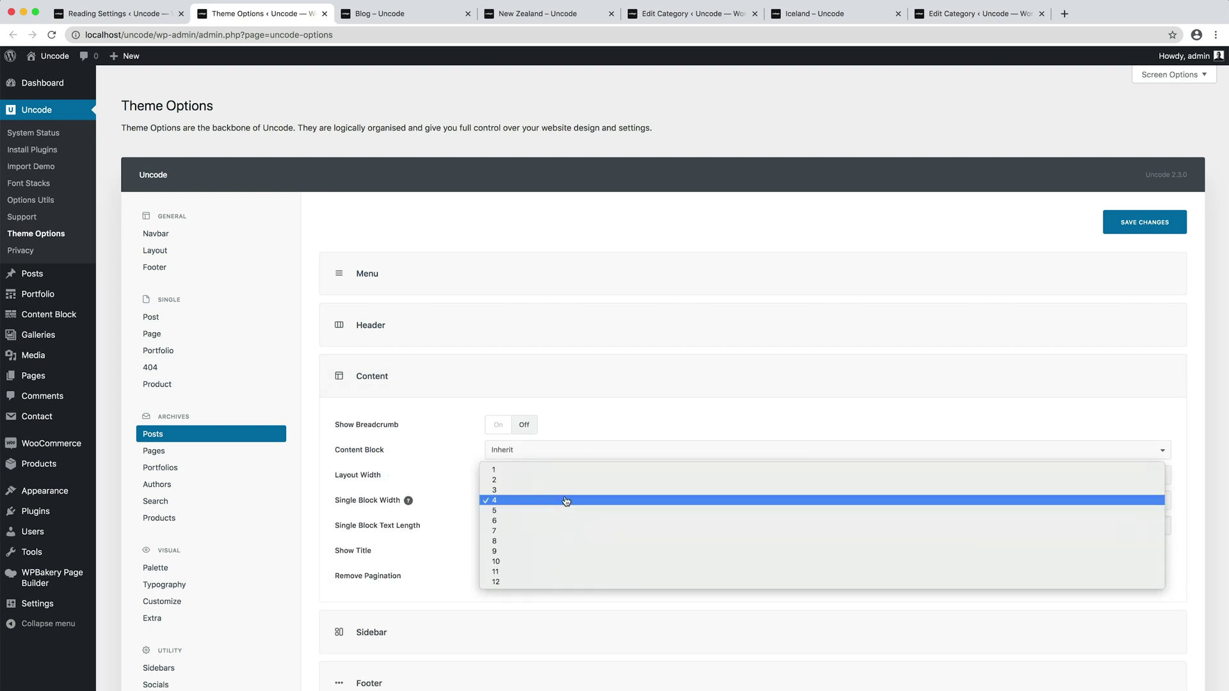
pyautogui.click(562, 520)
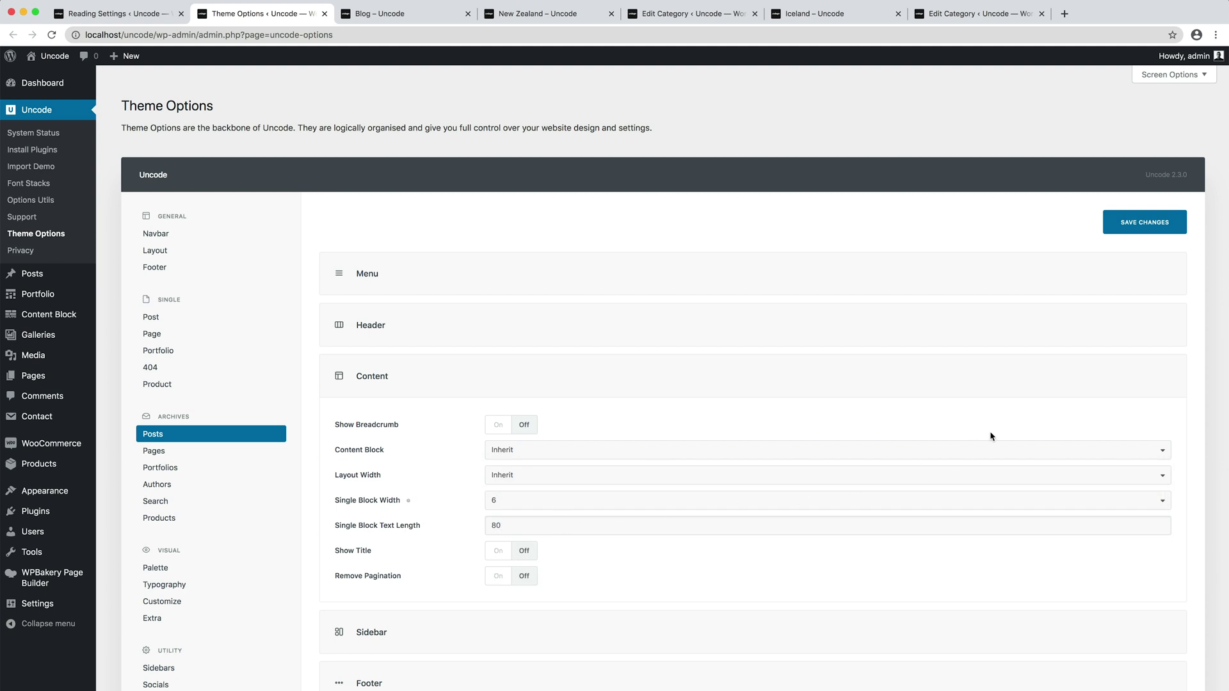
pyautogui.click(1116, 232)
# Reload the Blog, New Zealand and Iceland tabs to see the new post grid
pyautogui.click(359, 14)
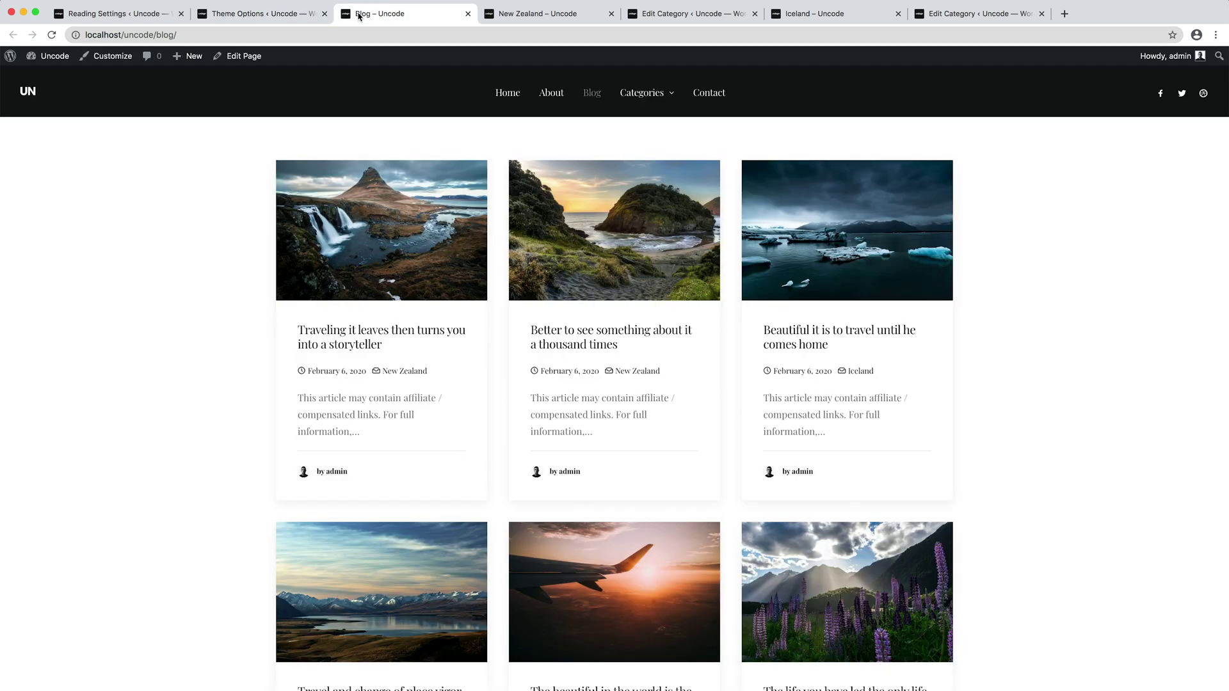
pyautogui.press('super+r')
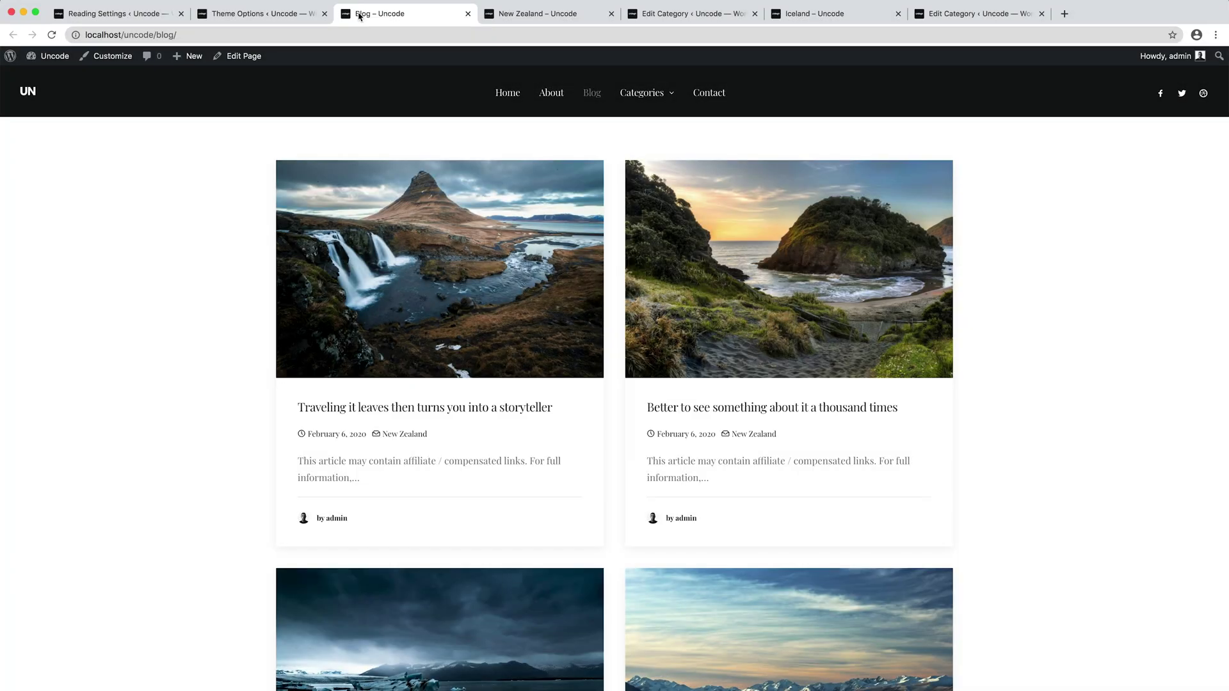
pyautogui.click(556, 14)
pyautogui.press('super+r')
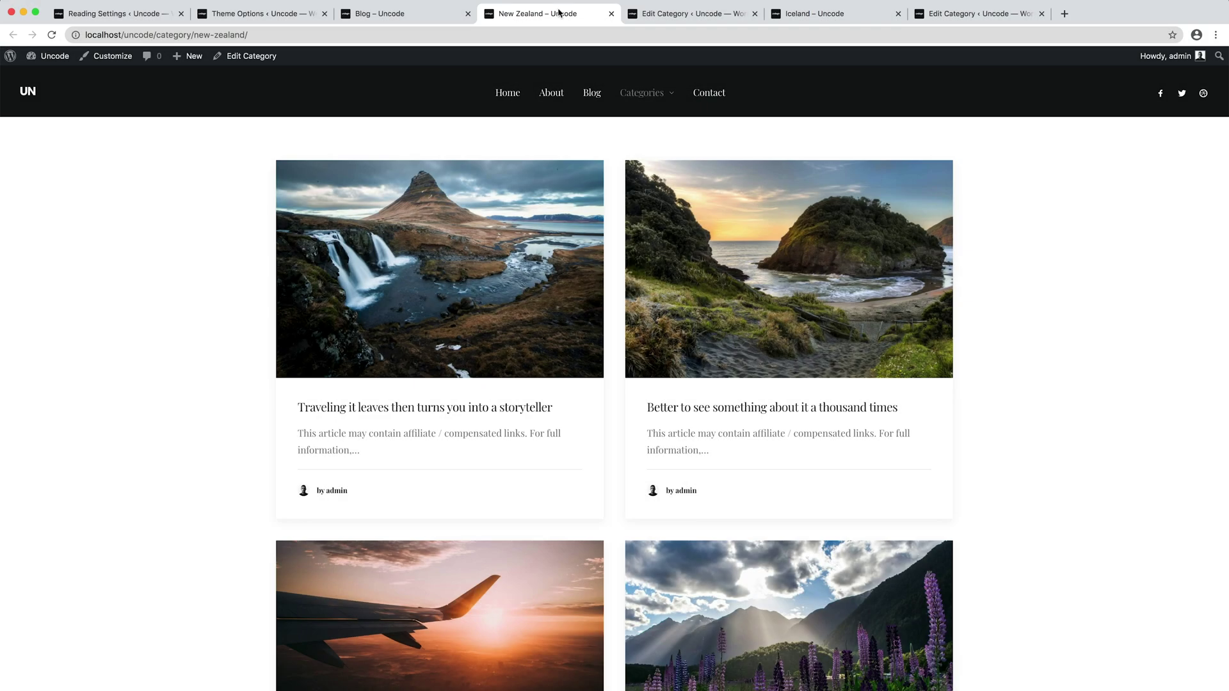
pyautogui.click(835, 16)
pyautogui.press('super+r')
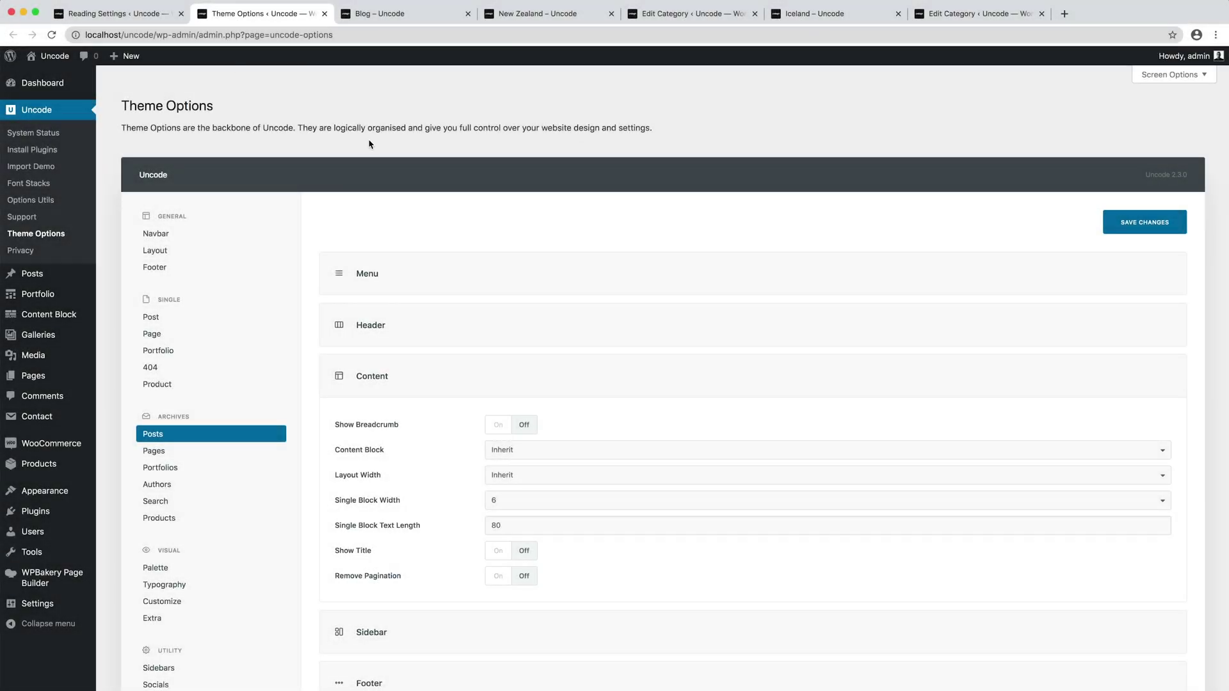
# Change the Posts archive header Type to Content Block
pyautogui.click(554, 326)
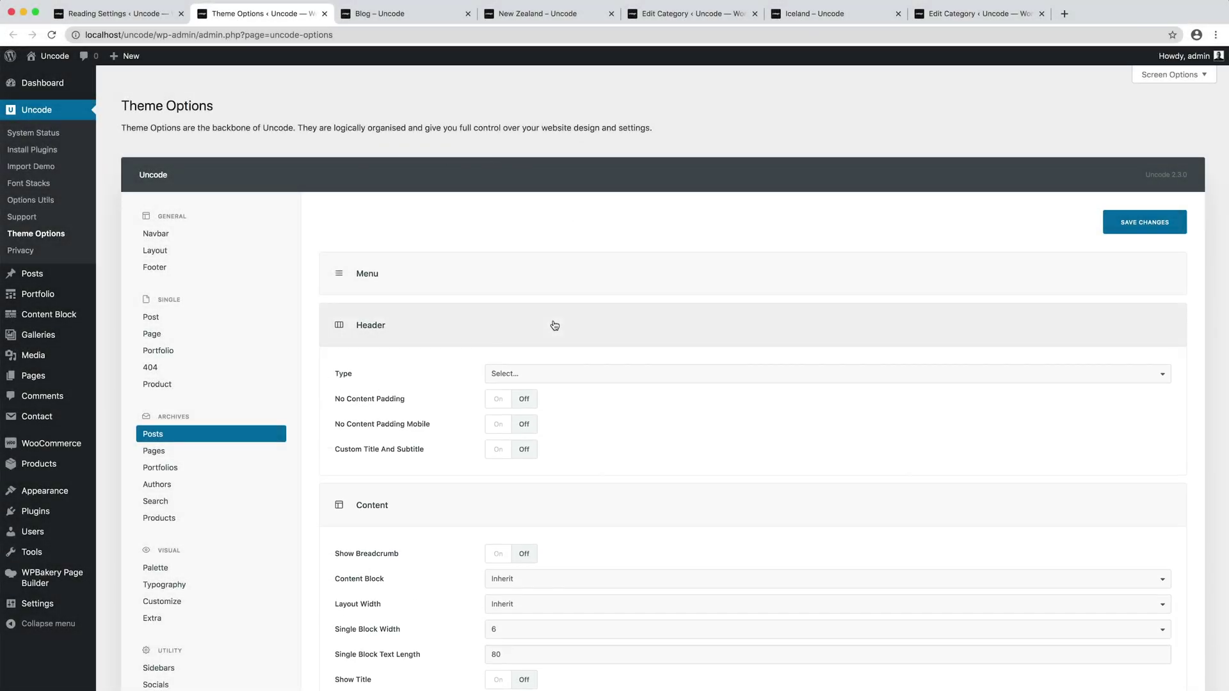
pyautogui.click(562, 379)
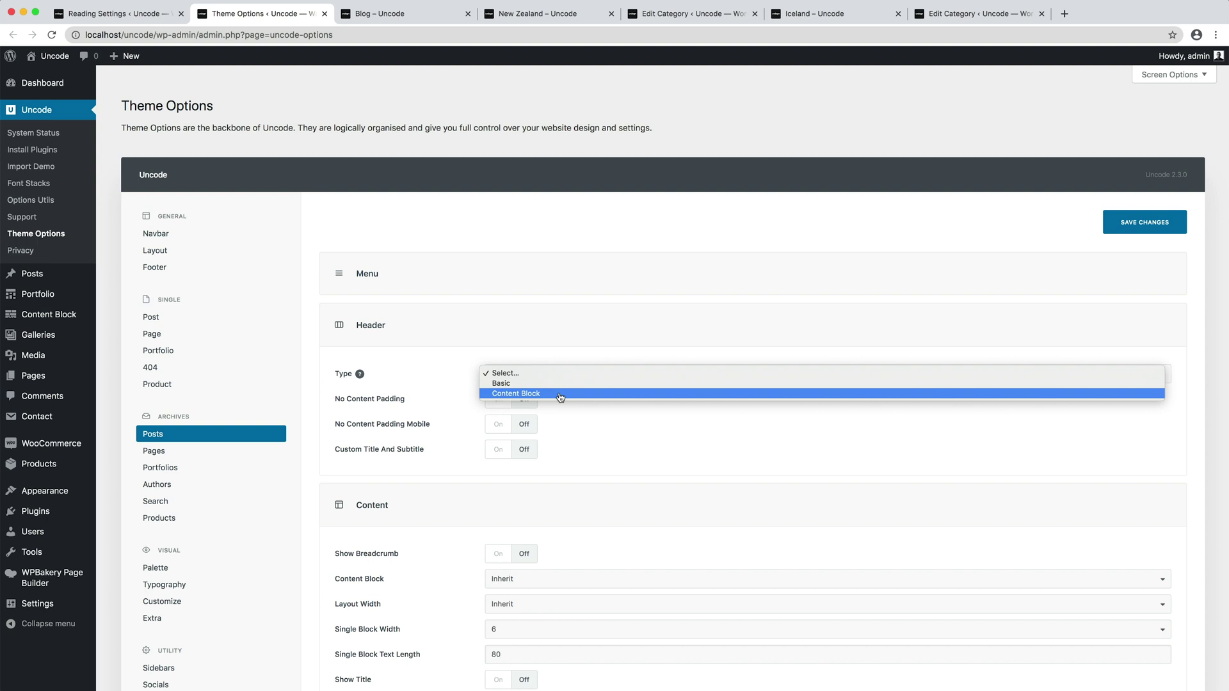
pyautogui.click(560, 397)
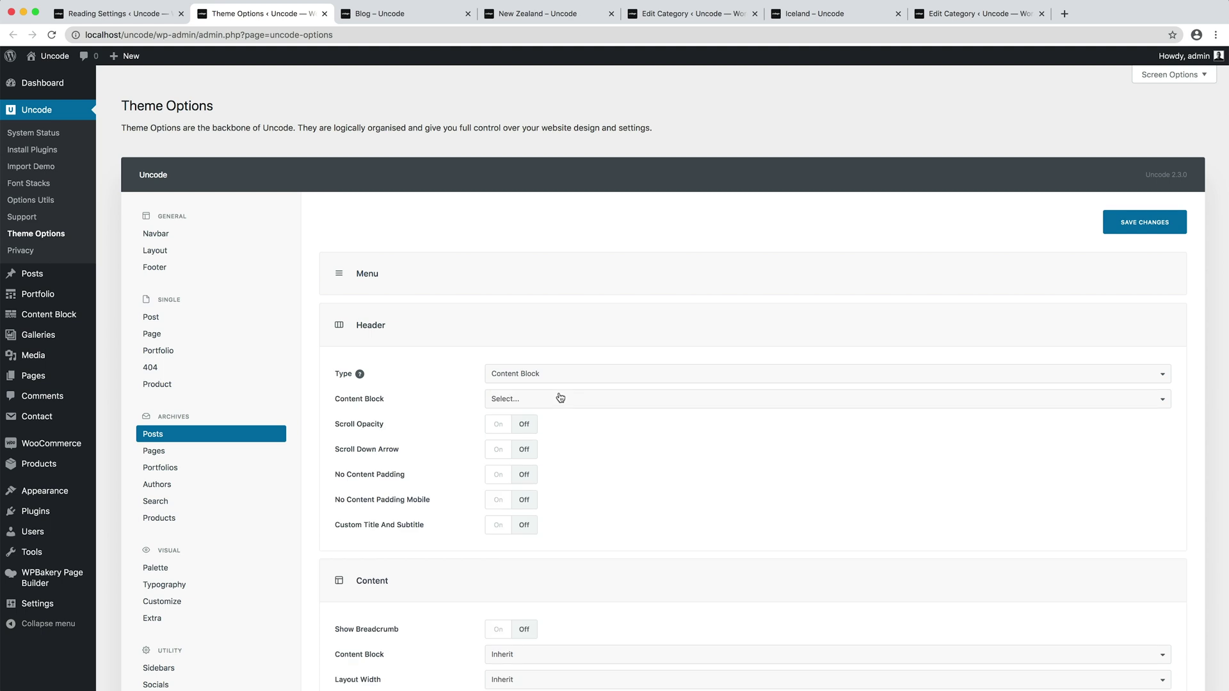
pyautogui.scroll(-5, 628, 497)
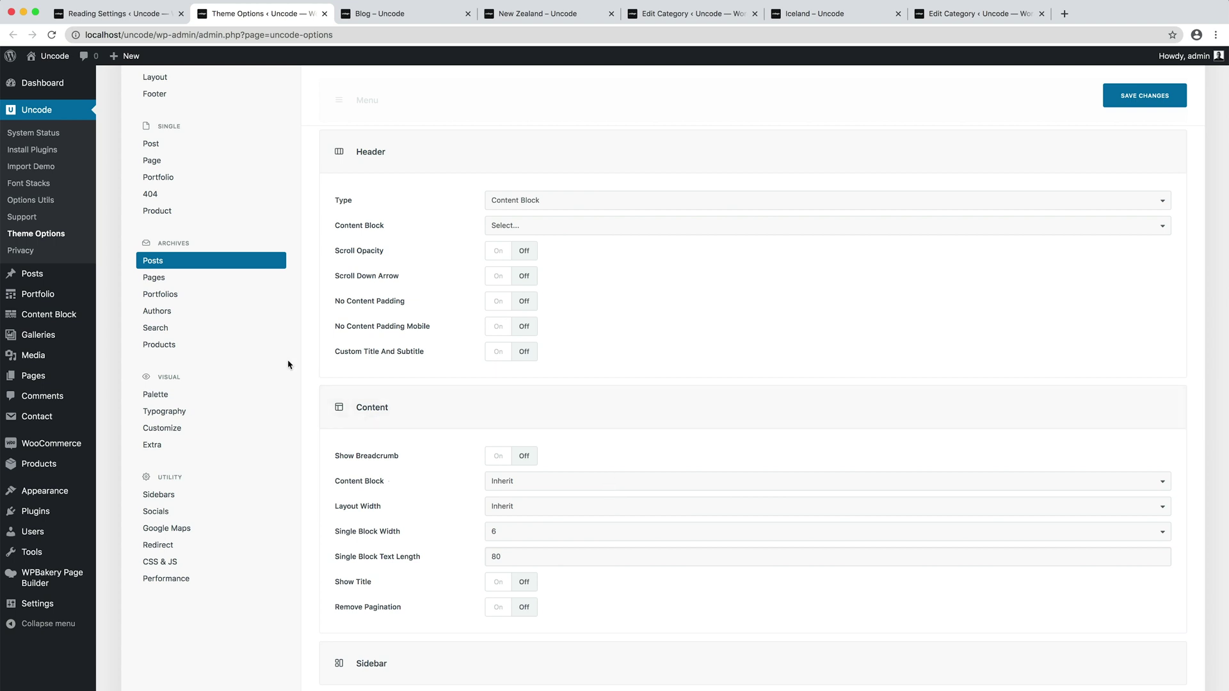
# Open two new content block forms in separate tabs
pyautogui.moveTo(80, 317)
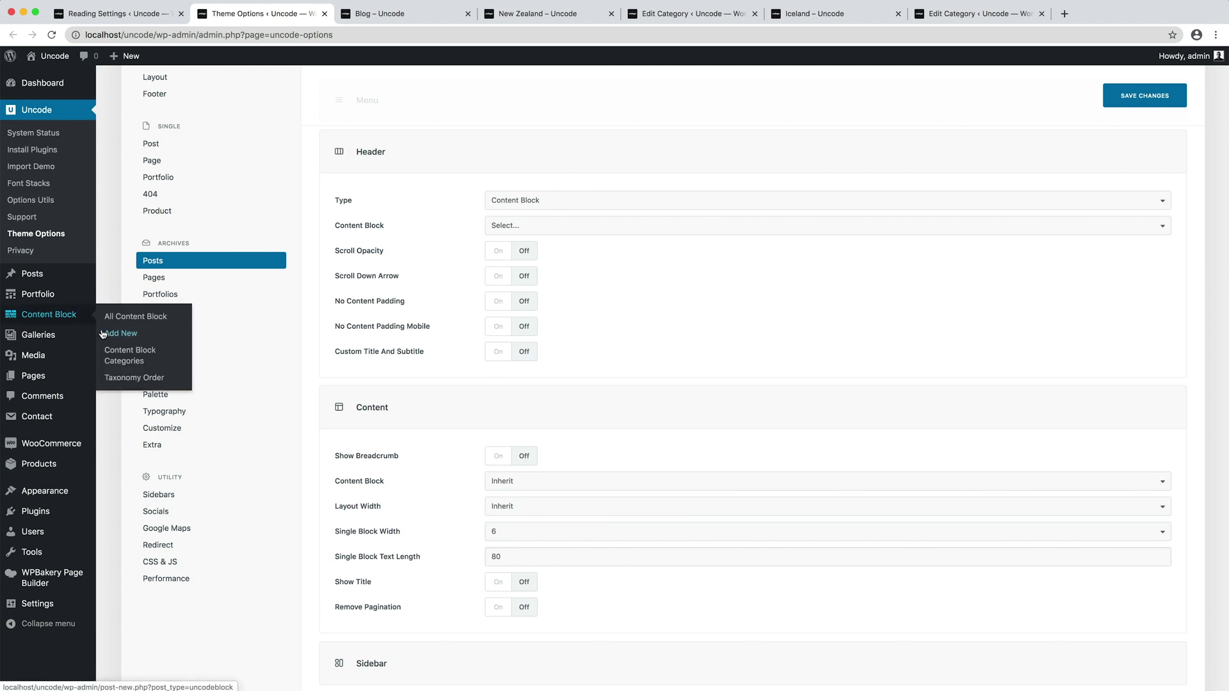
pyautogui.rightClick(151, 335)
pyautogui.click(167, 339)
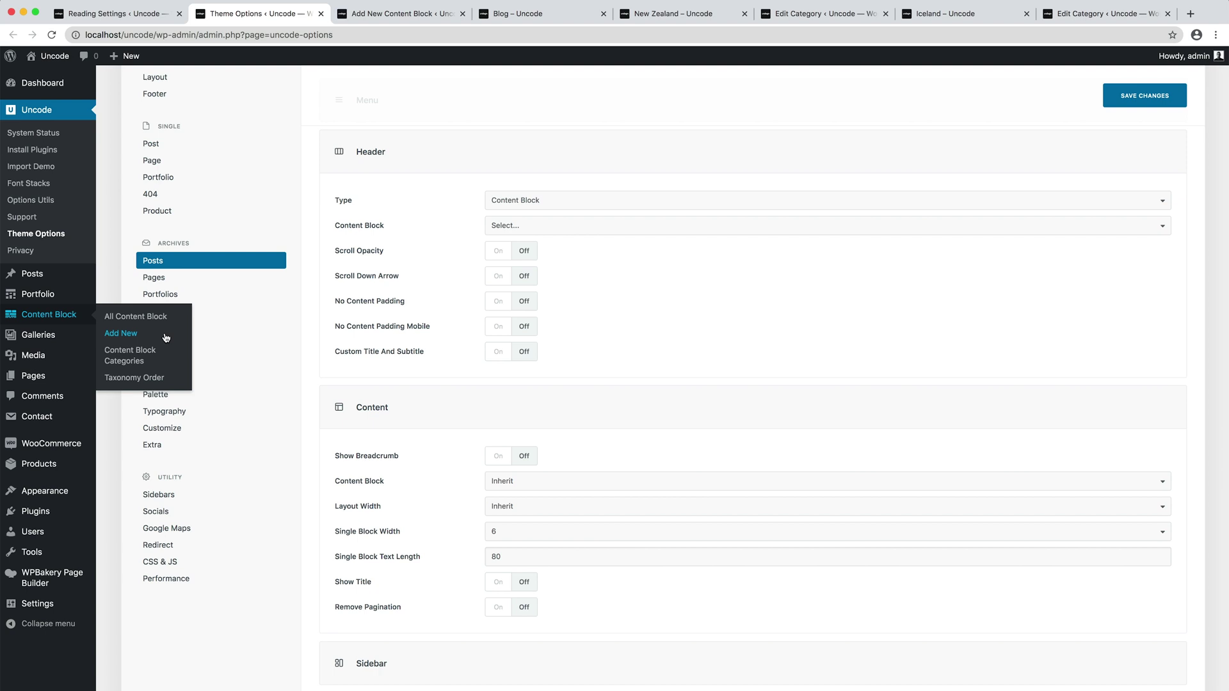
pyautogui.rightClick(162, 329)
pyautogui.click(190, 342)
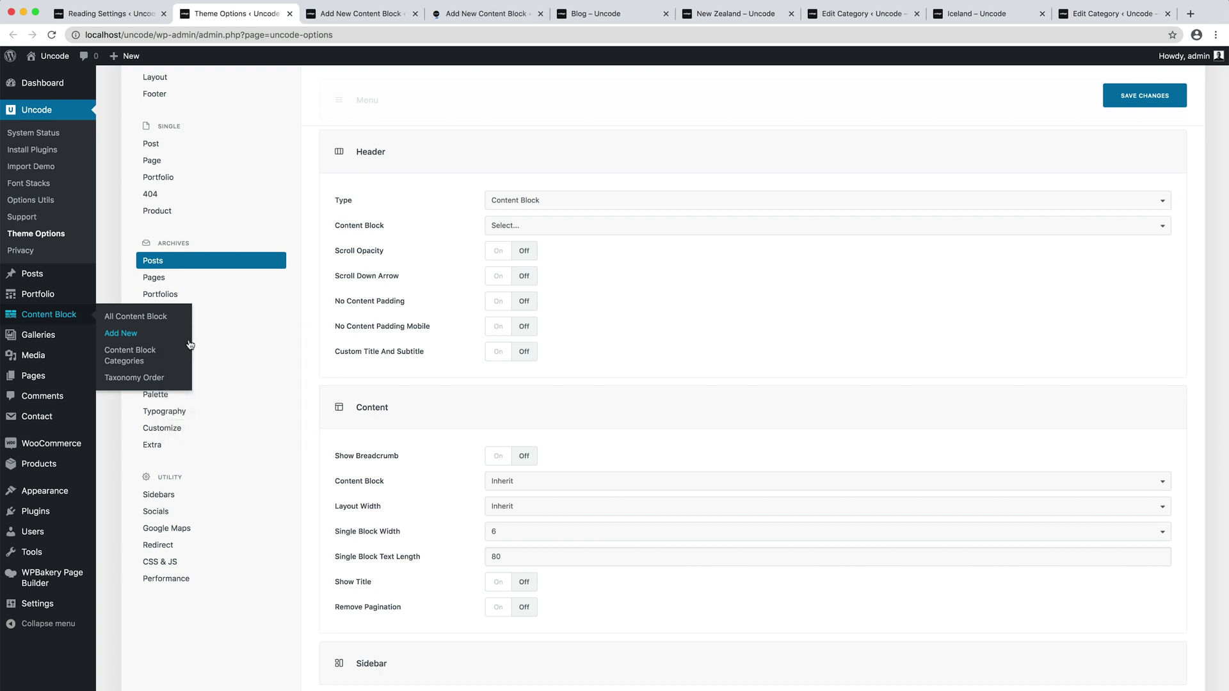
# Title the blocks 'Content - Archive' and 'Header - Archive' and publish both
pyautogui.click(349, 13)
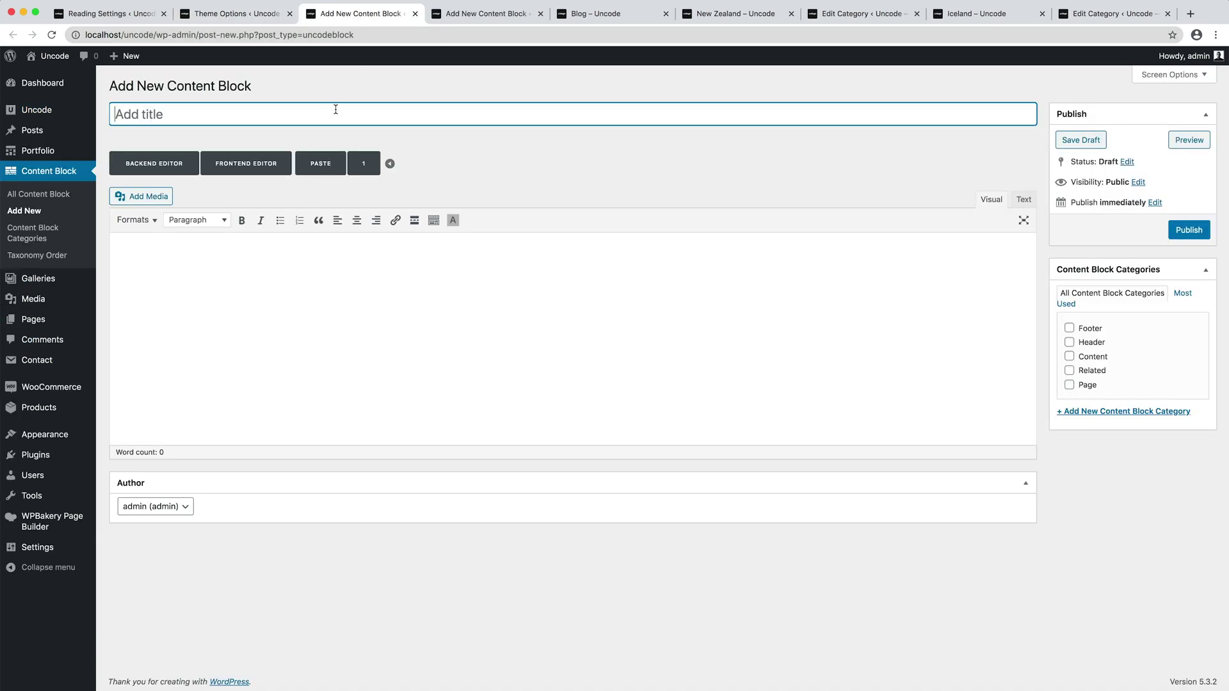
pyautogui.write('Content - Archive')
pyautogui.click(1170, 229)
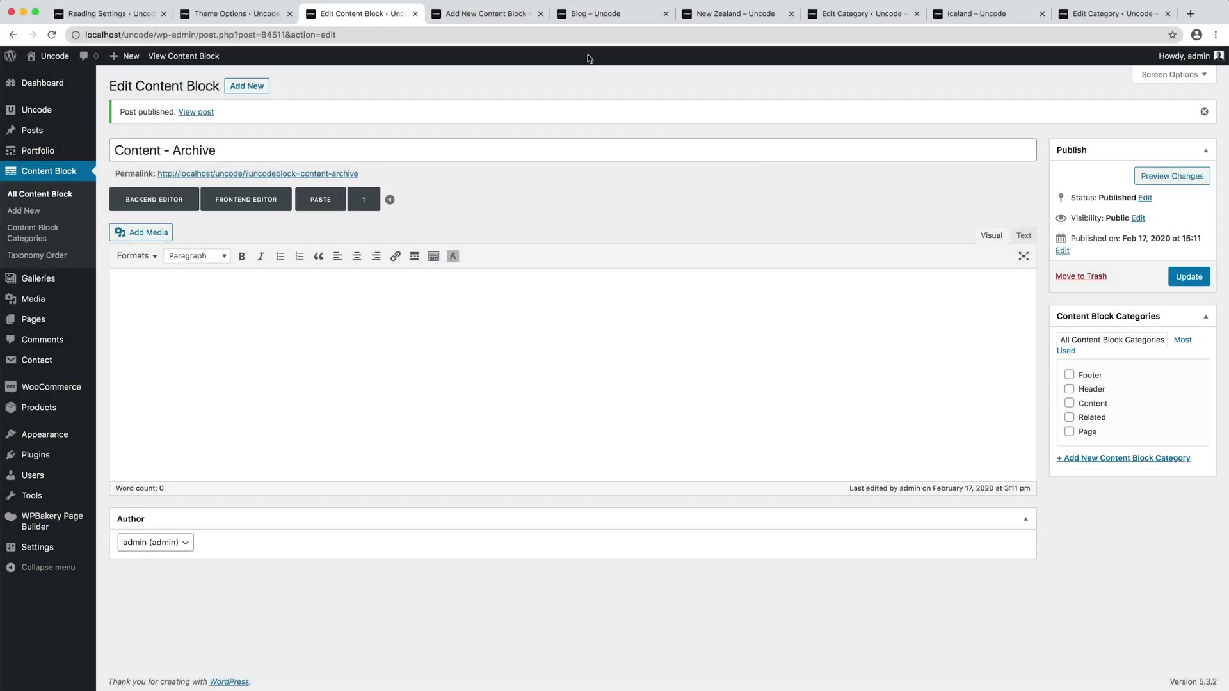
pyautogui.click(506, 15)
pyautogui.write('Header - Archive')
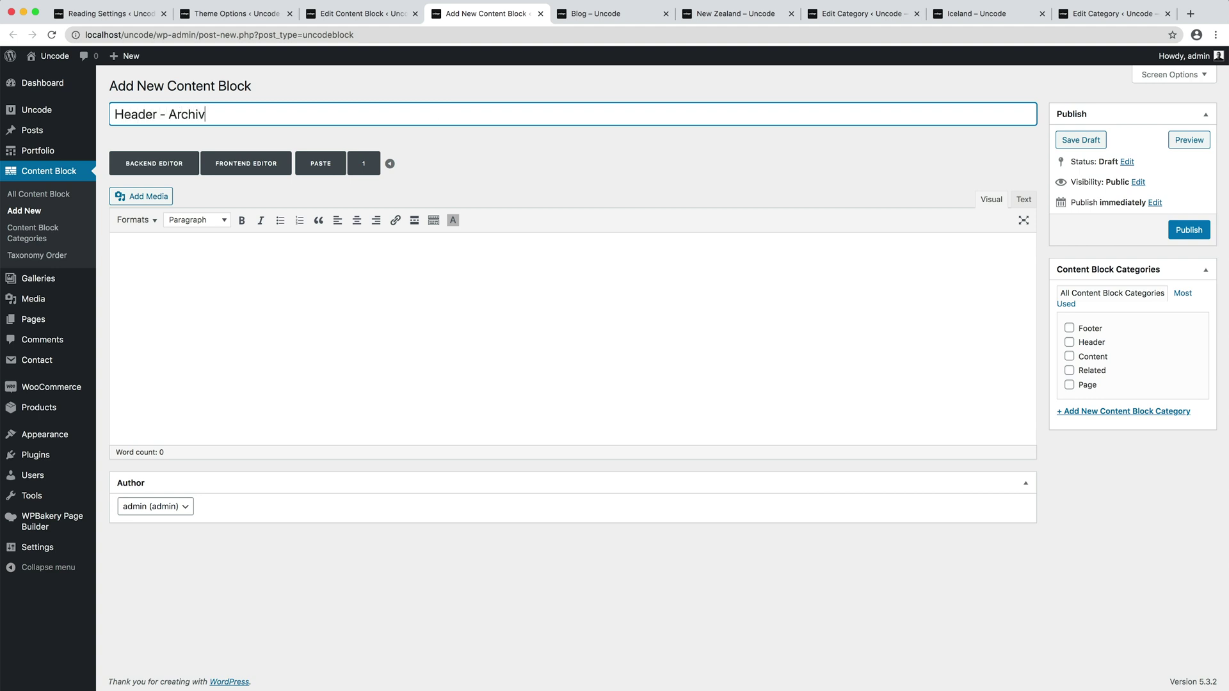
pyautogui.click(1173, 230)
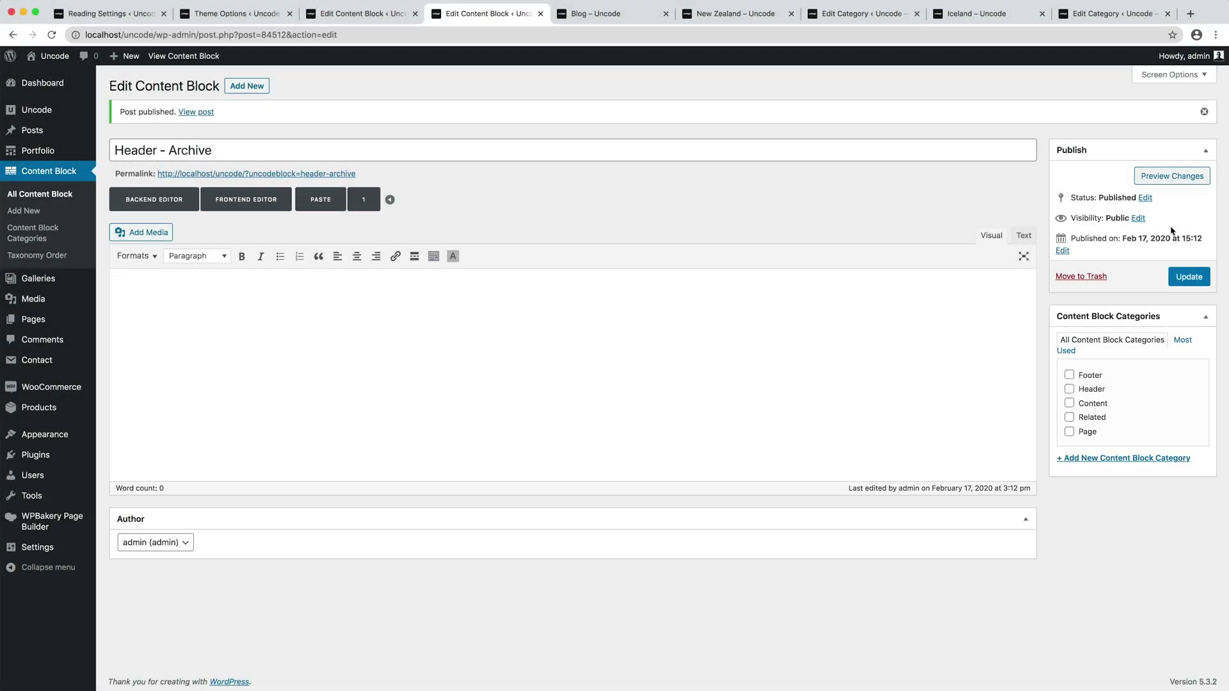
pyautogui.click(251, 15)
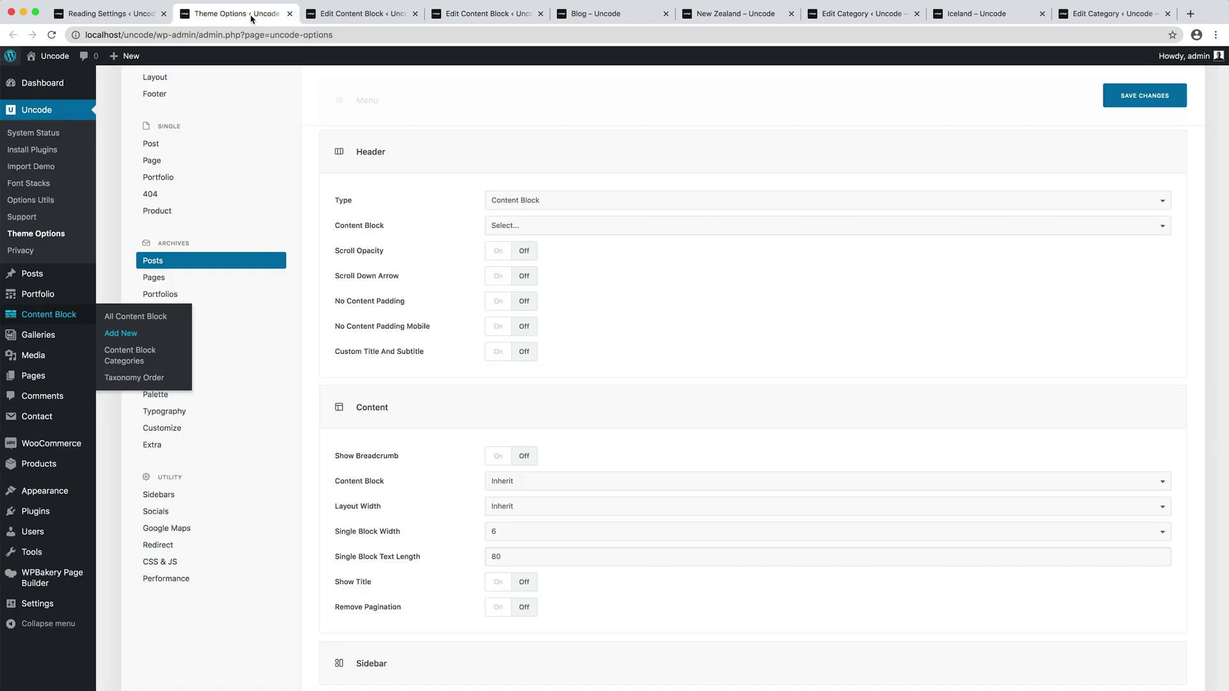
# Set the Posts archive header to Content Block using 'Header - Archive'
pyautogui.click(52, 35)
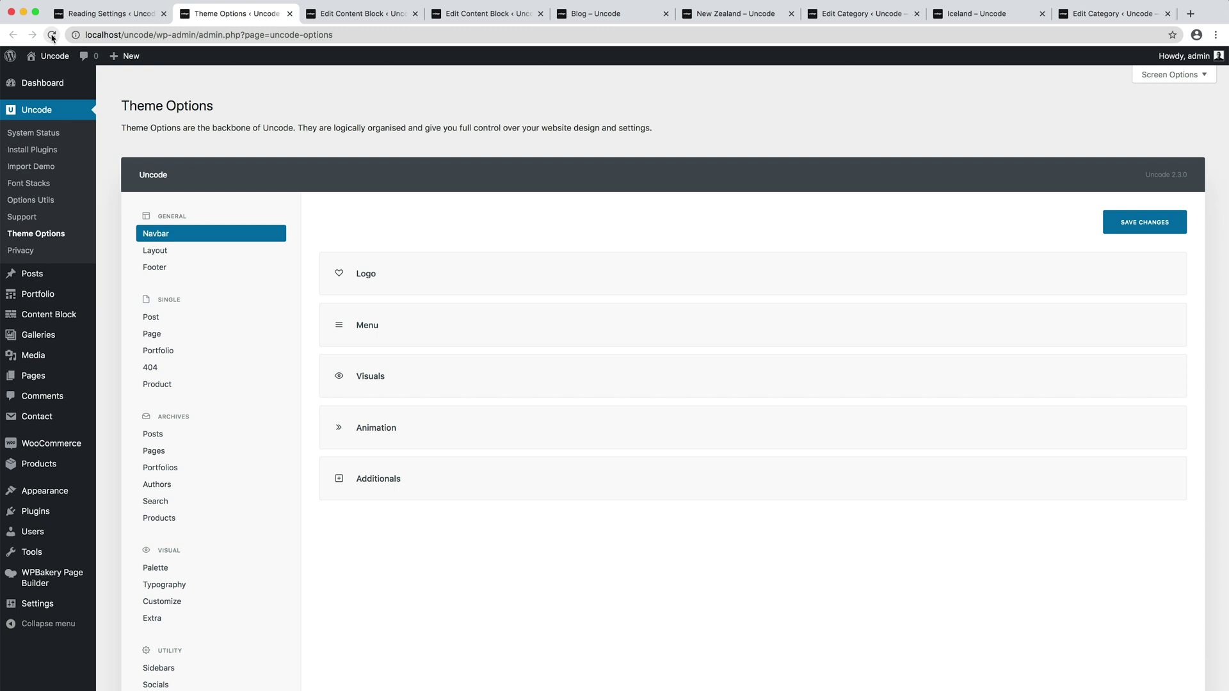
pyautogui.click(211, 440)
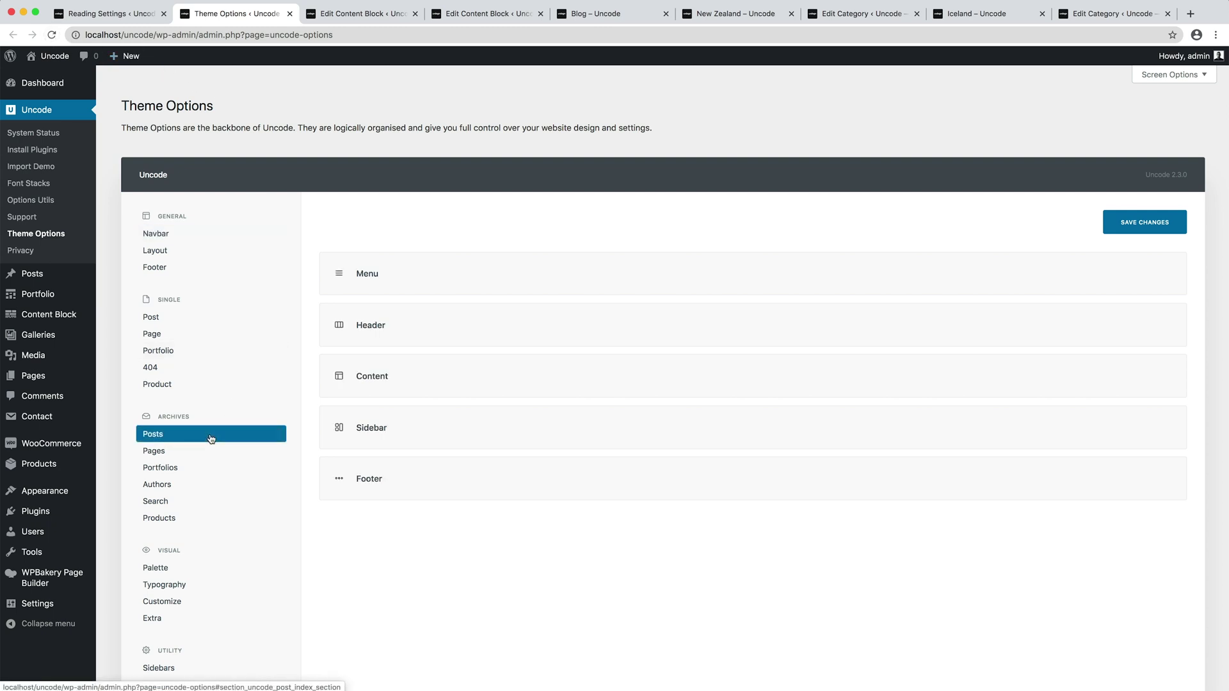
pyautogui.click(417, 346)
pyautogui.click(532, 378)
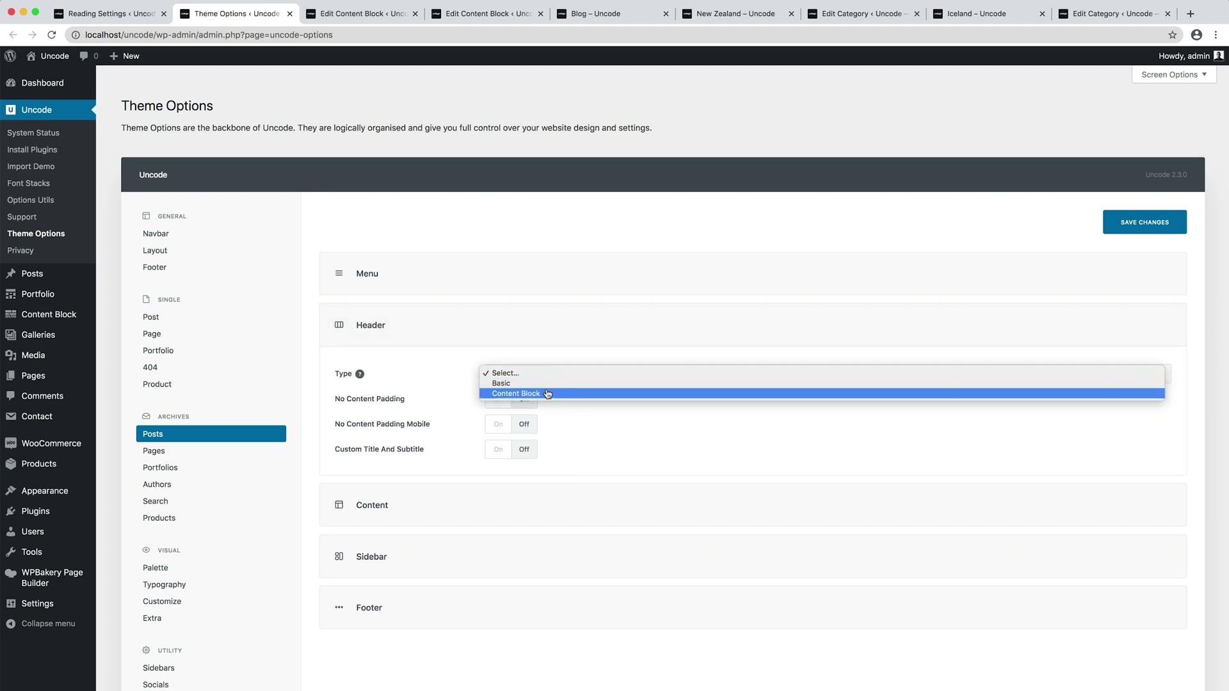
pyautogui.click(548, 393)
pyautogui.click(549, 397)
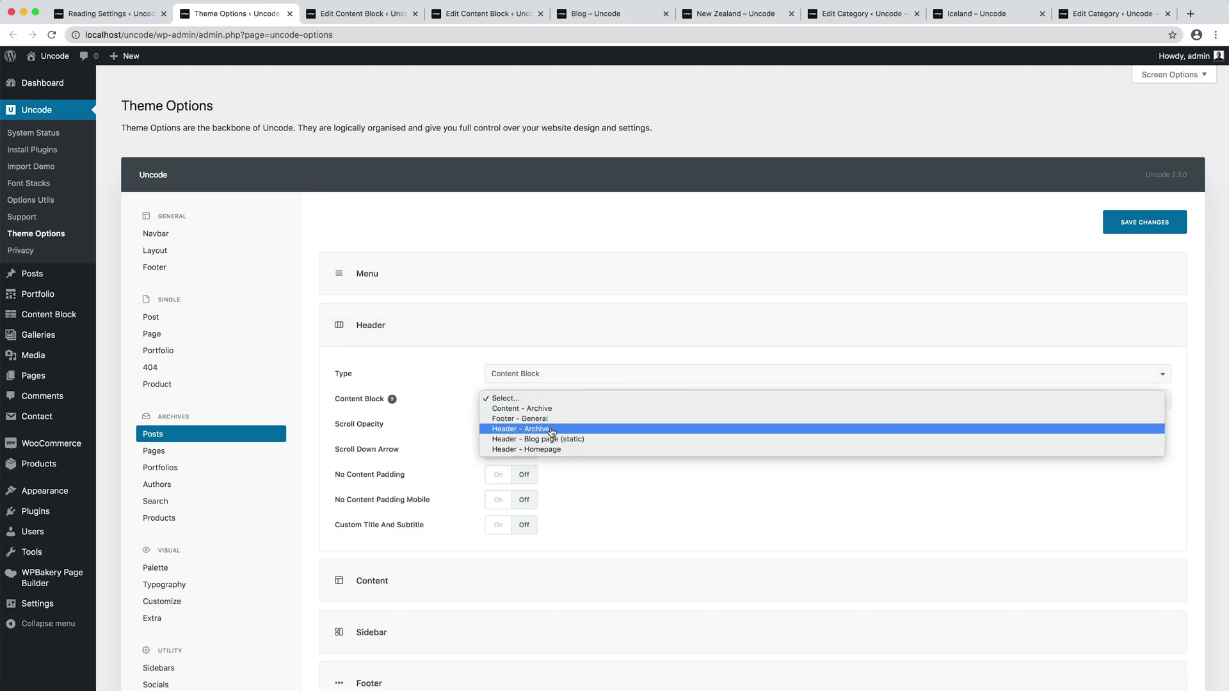
pyautogui.click(552, 429)
# Assign 'Content - Archive' as the archive content block and save the options
pyautogui.click(595, 580)
pyautogui.scroll(-2, 596, 580)
pyautogui.click(595, 527)
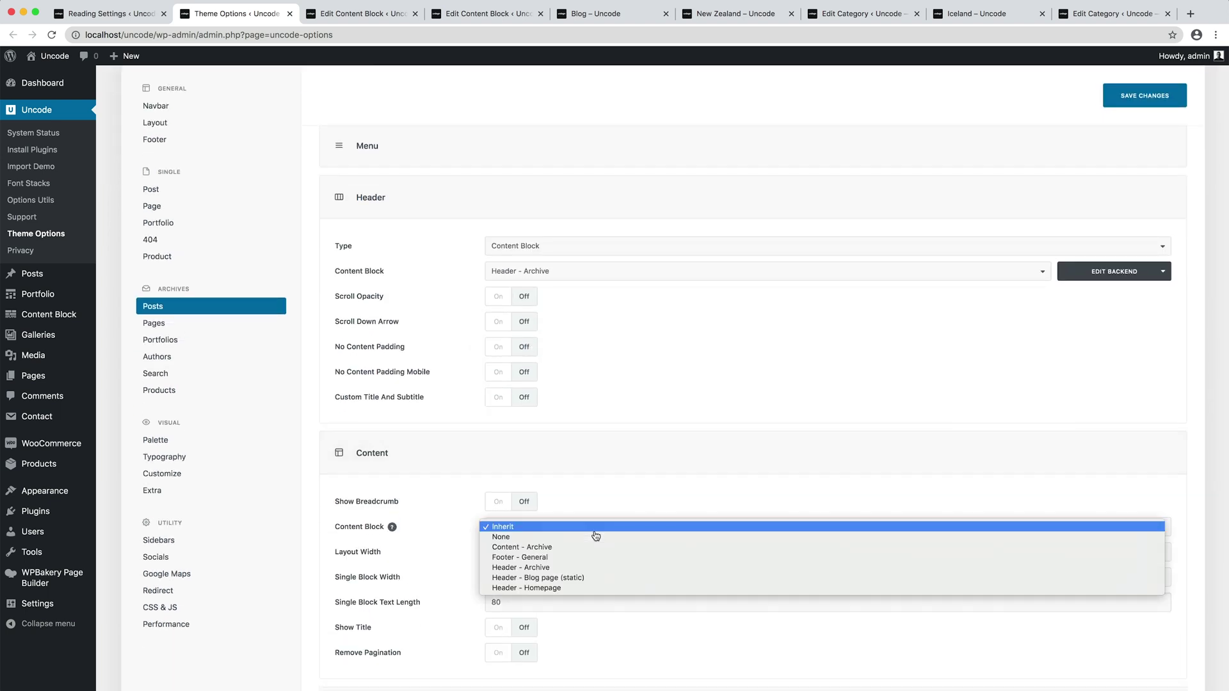
pyautogui.click(593, 547)
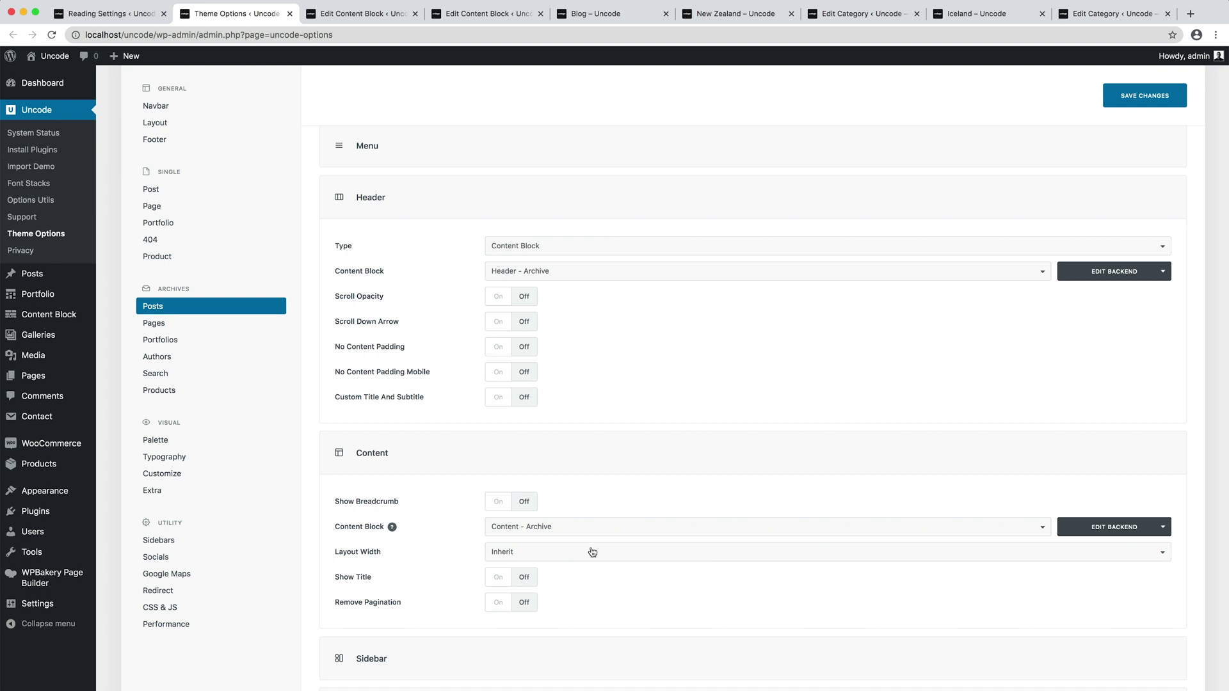
pyautogui.click(1105, 95)
# From the All Pages list in a new tab, open the Blog page in the editor
pyautogui.moveTo(67, 381)
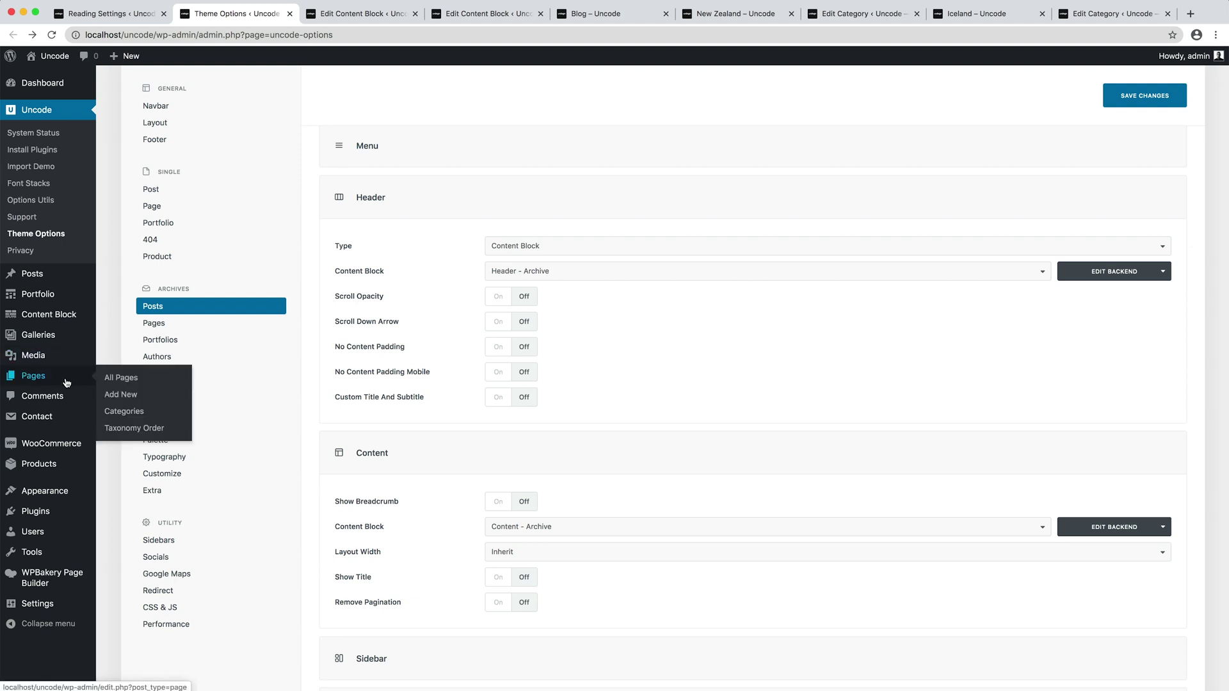
pyautogui.rightClick(171, 380)
pyautogui.click(179, 383)
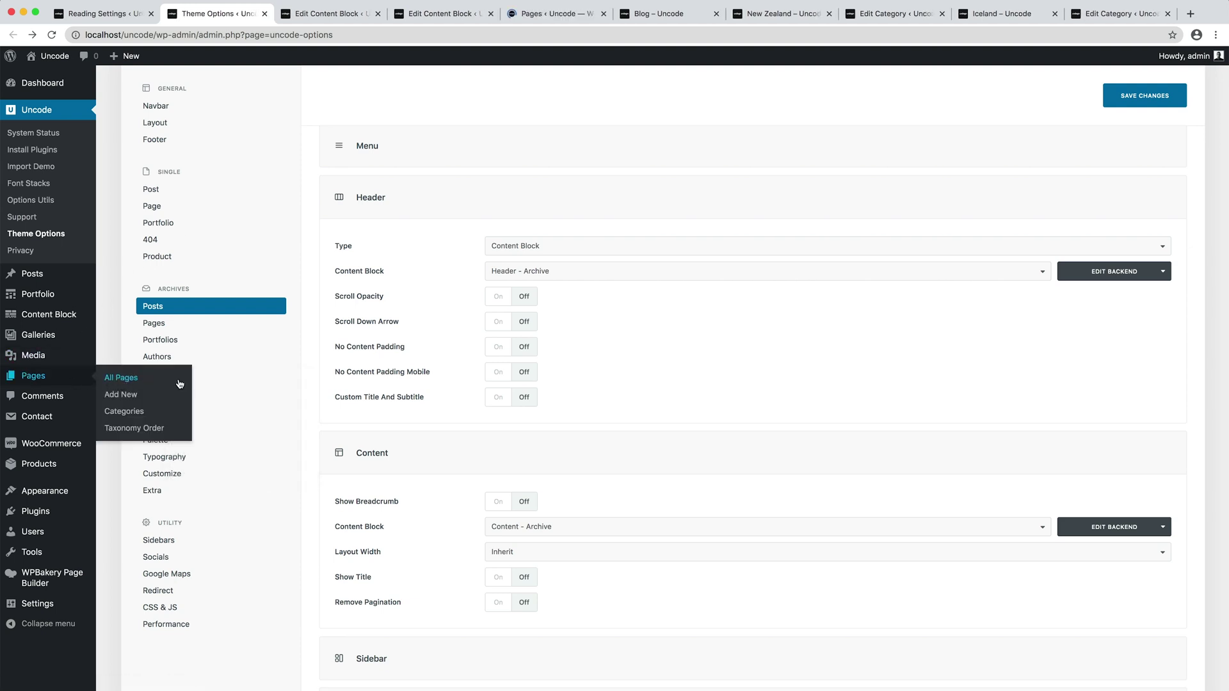
pyautogui.click(543, 18)
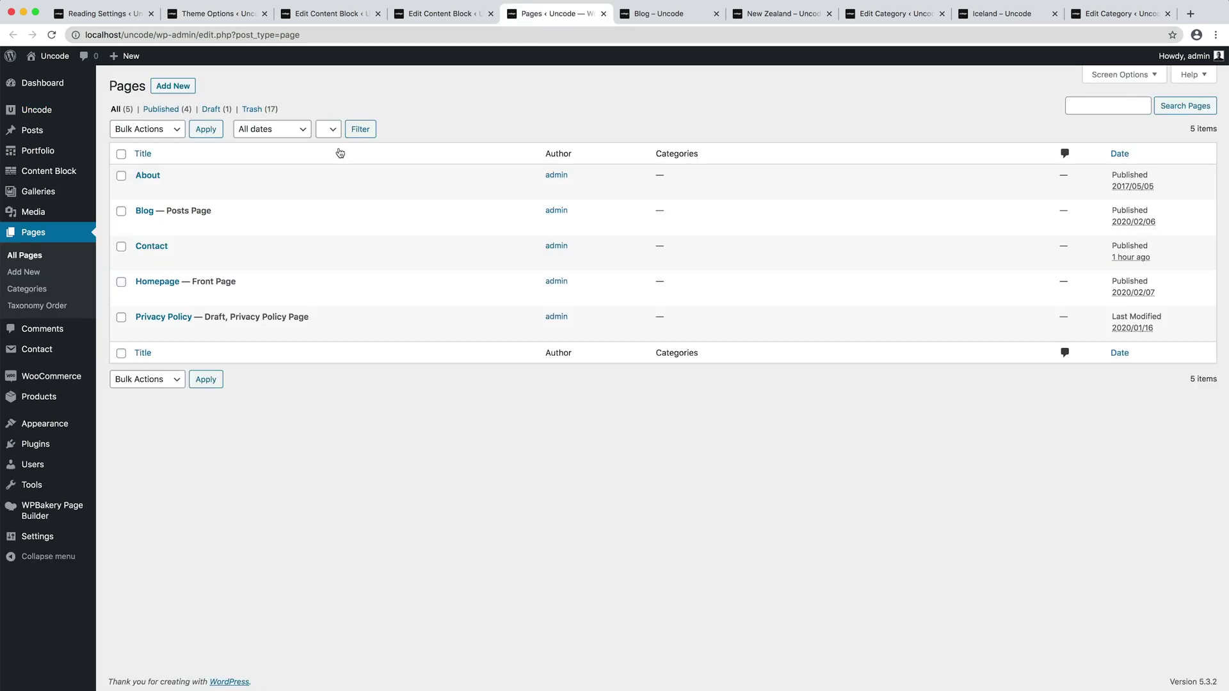
pyautogui.moveTo(183, 221)
pyautogui.click(138, 228)
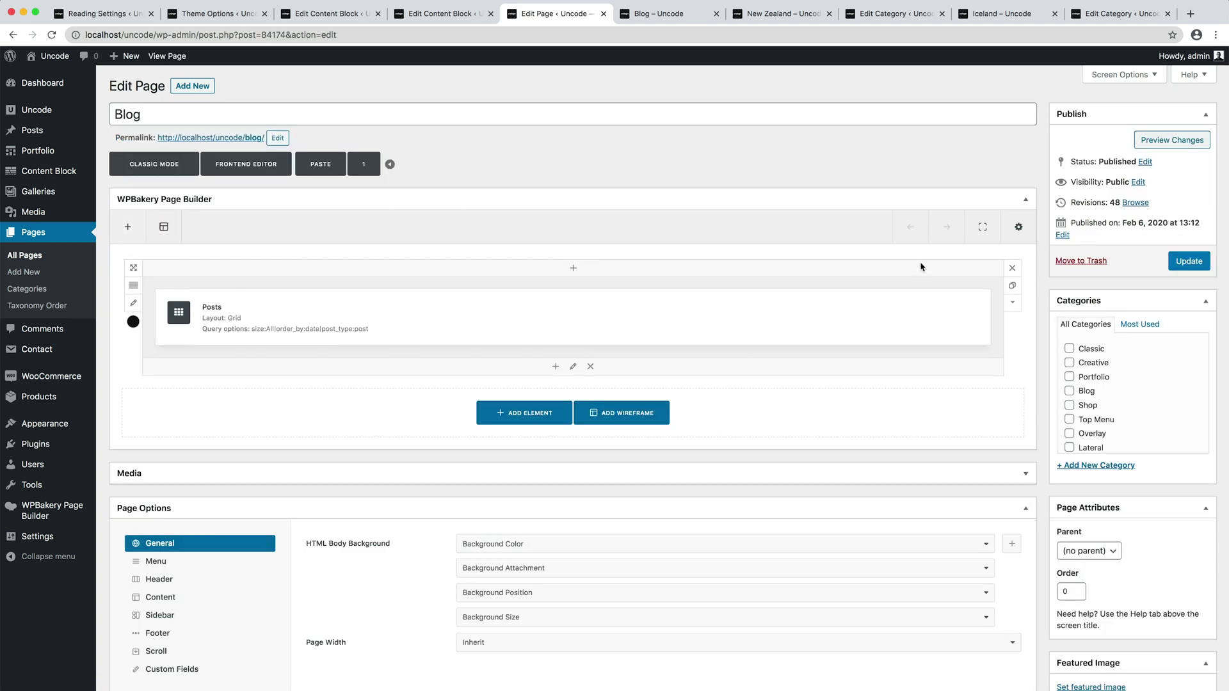
pyautogui.moveTo(1008, 305)
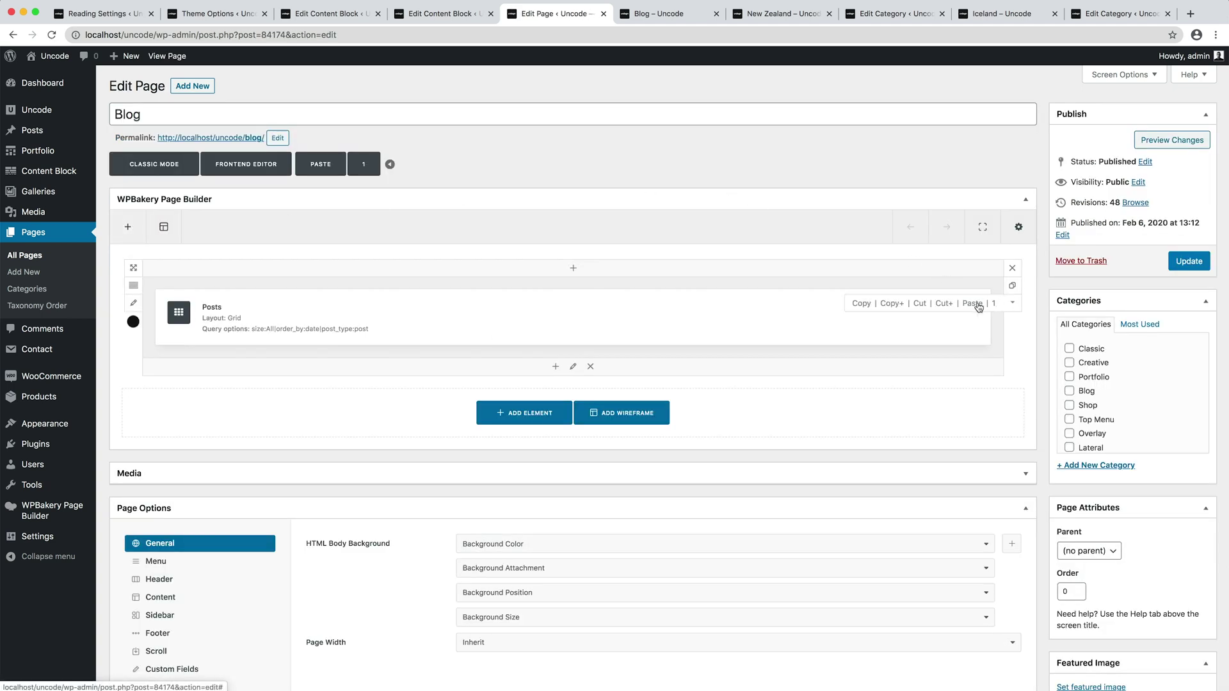
# Paste the copied Posts grid into the Content – Archive block and save it
pyautogui.click(862, 303)
pyautogui.click(320, 14)
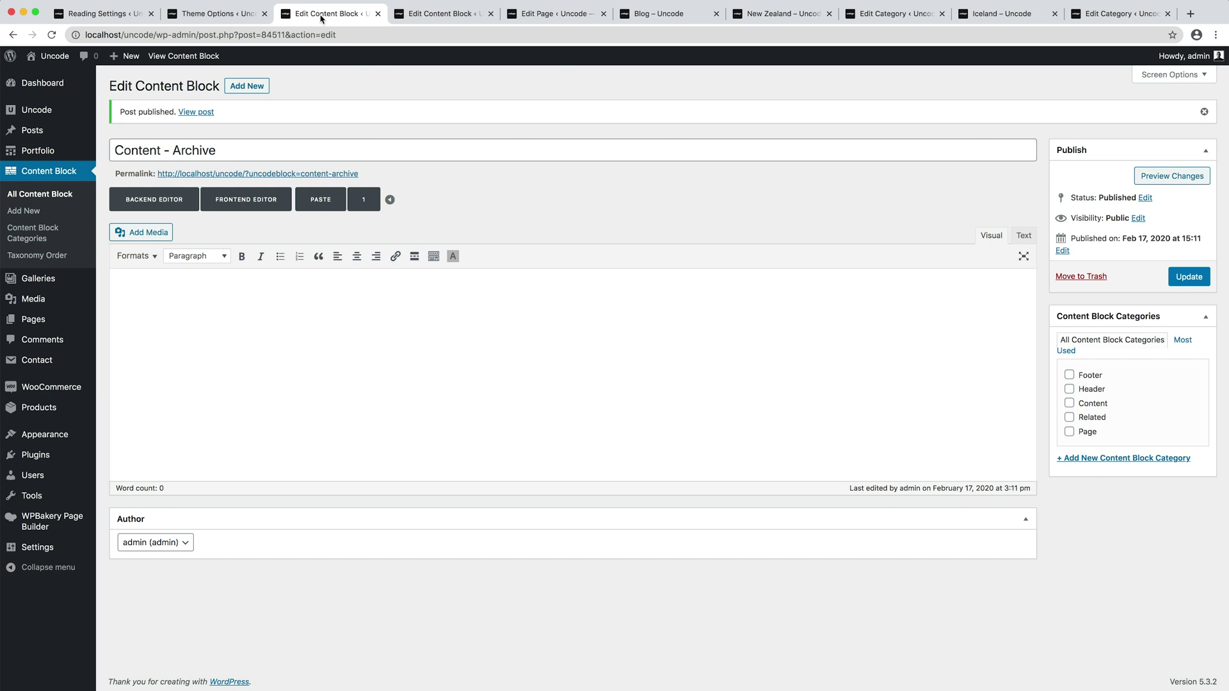
pyautogui.click(321, 200)
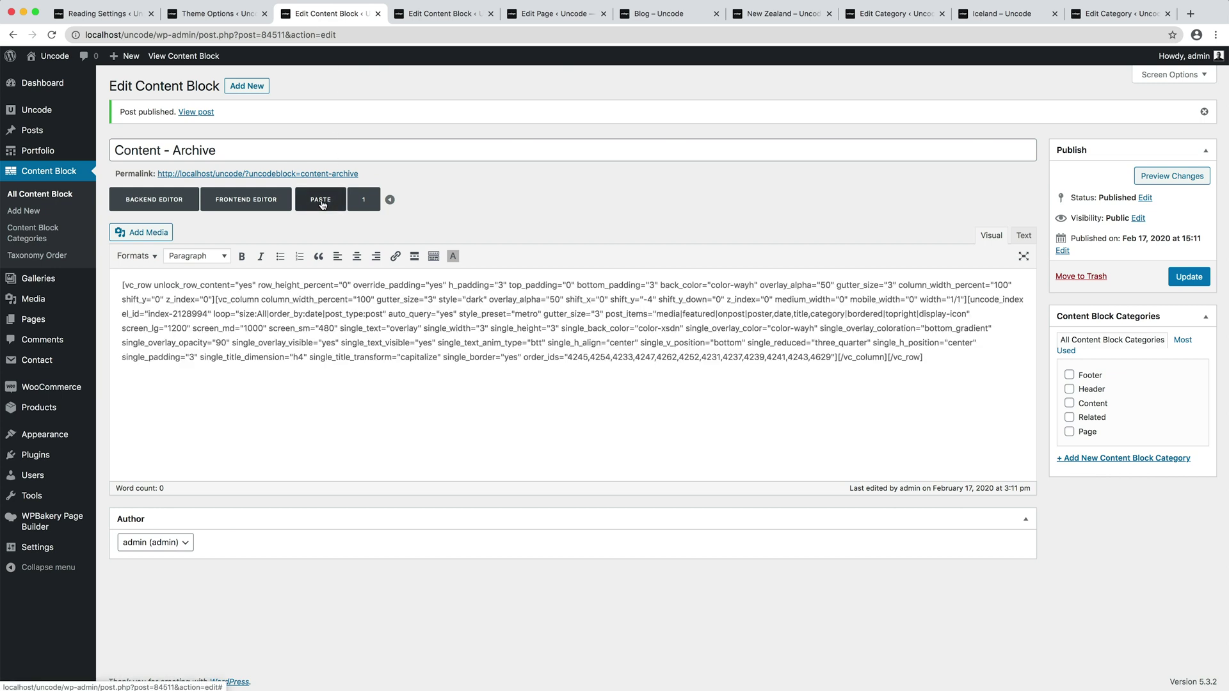
pyautogui.click(175, 200)
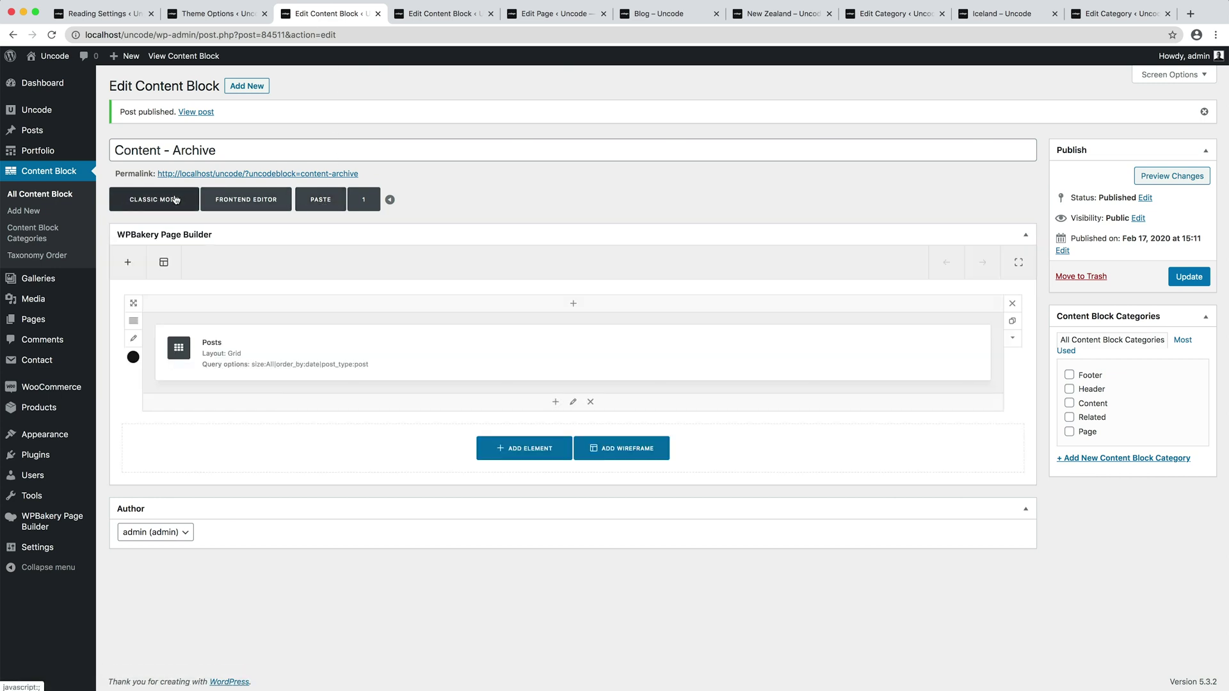
pyautogui.click(1177, 273)
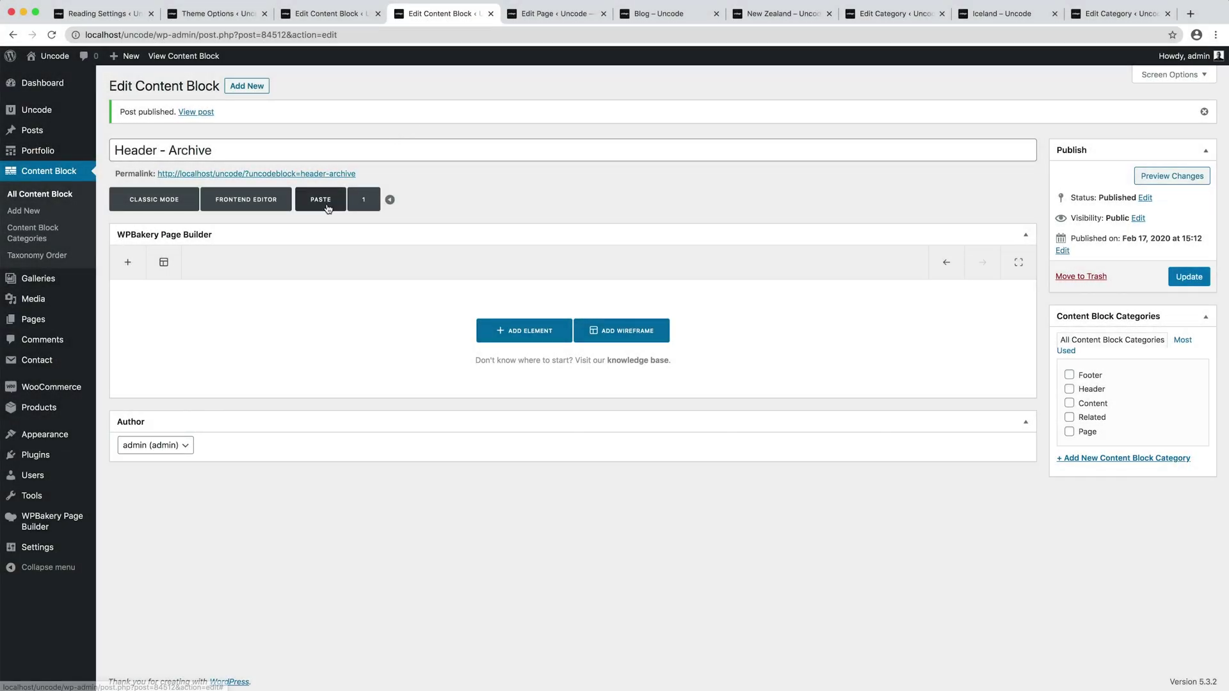
# Paste the travel-blog heading row into Header – Archive, save it, and show the Blog page
pyautogui.click(326, 205)
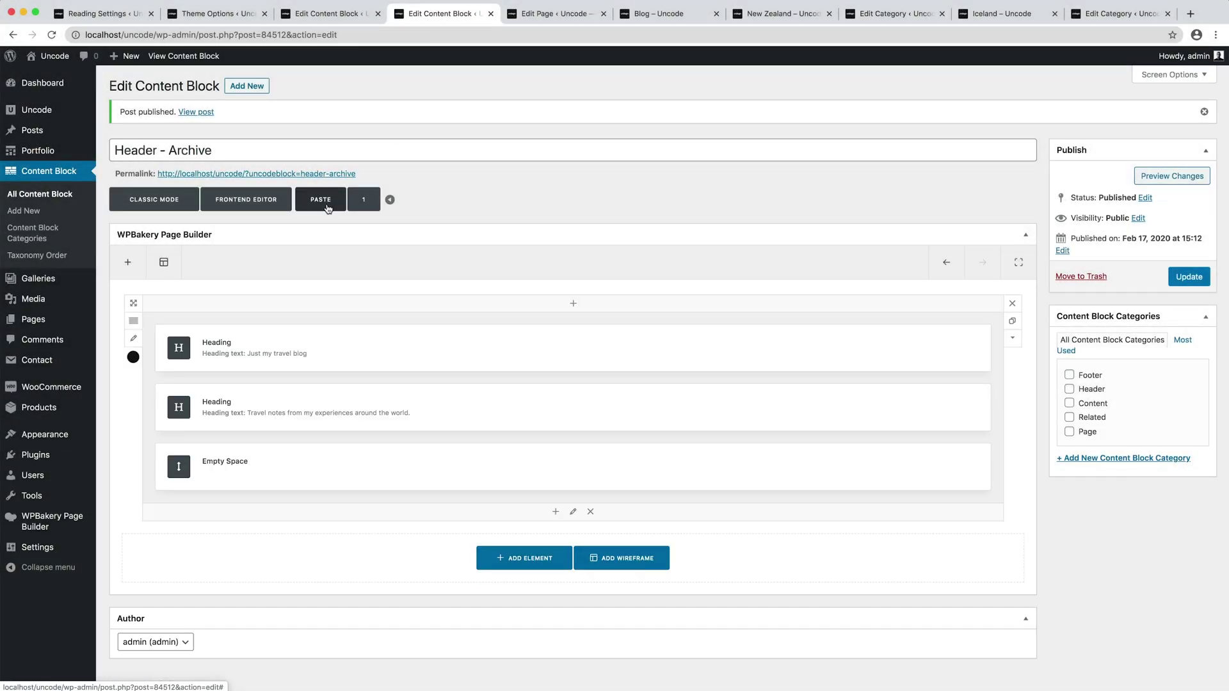
pyautogui.click(1173, 281)
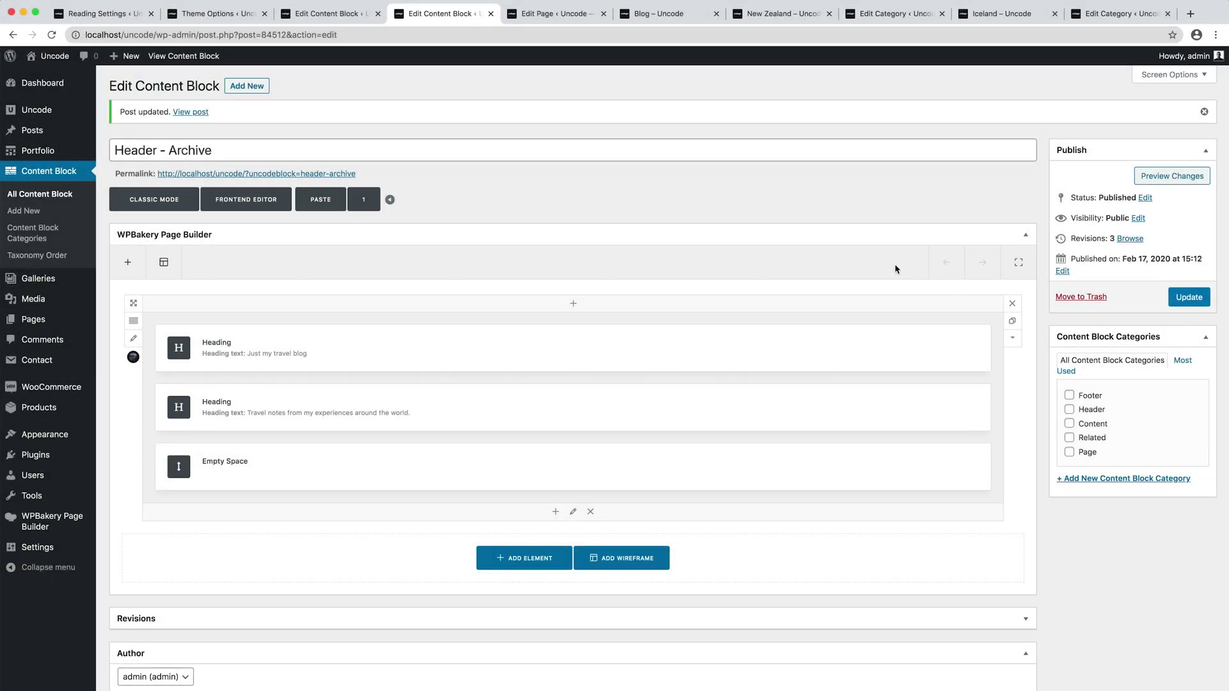
pyautogui.click(659, 13)
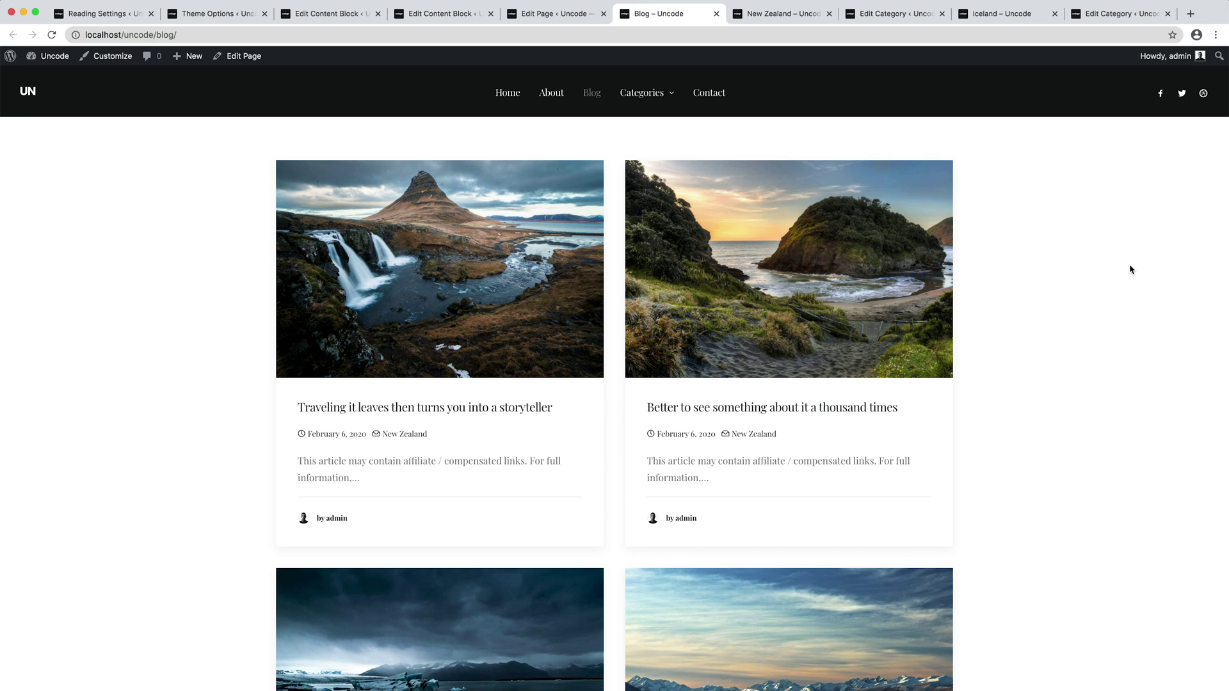
# Reload and scroll the Blog page, then view the New Zealand and Iceland category archives
pyautogui.press('super+r')
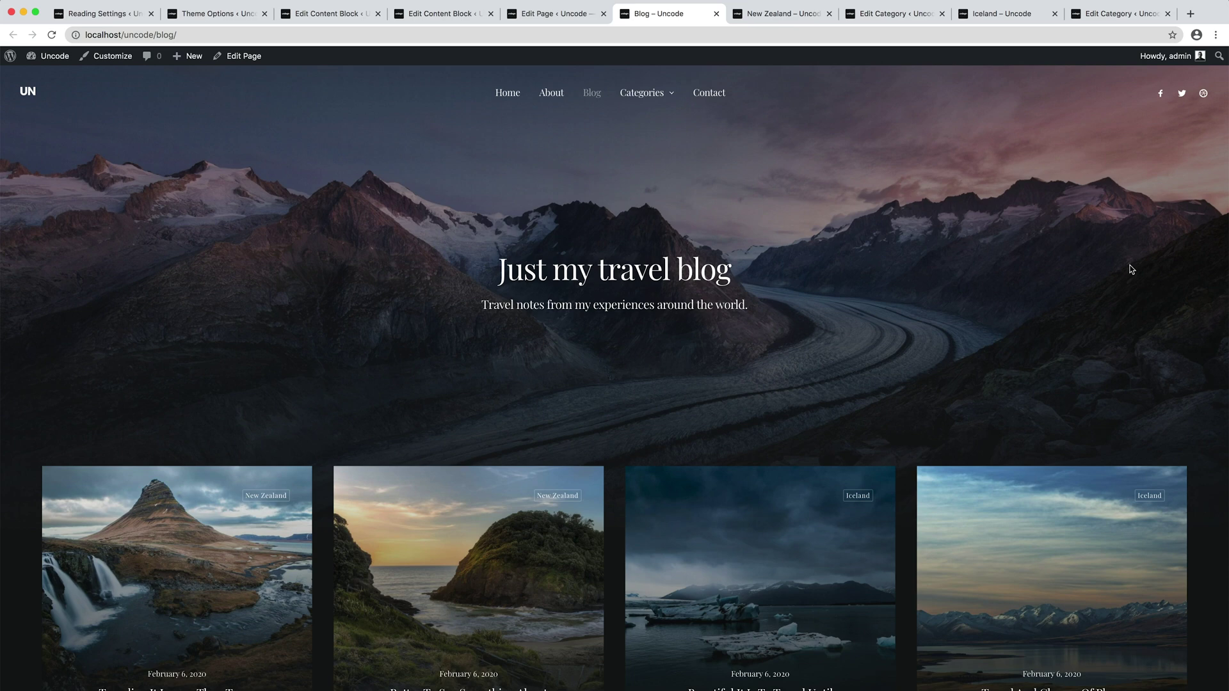
pyautogui.scroll(-7, 1132, 269)
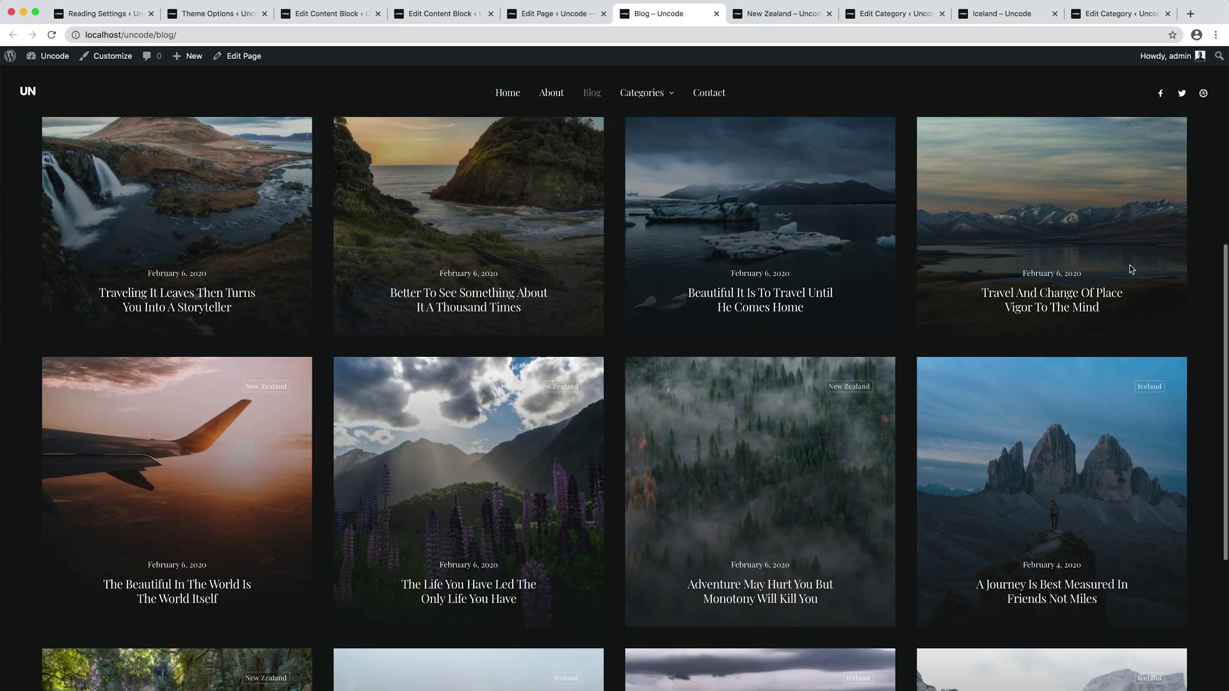
pyautogui.scroll(-2, 1131, 269)
pyautogui.scroll(9, 1132, 270)
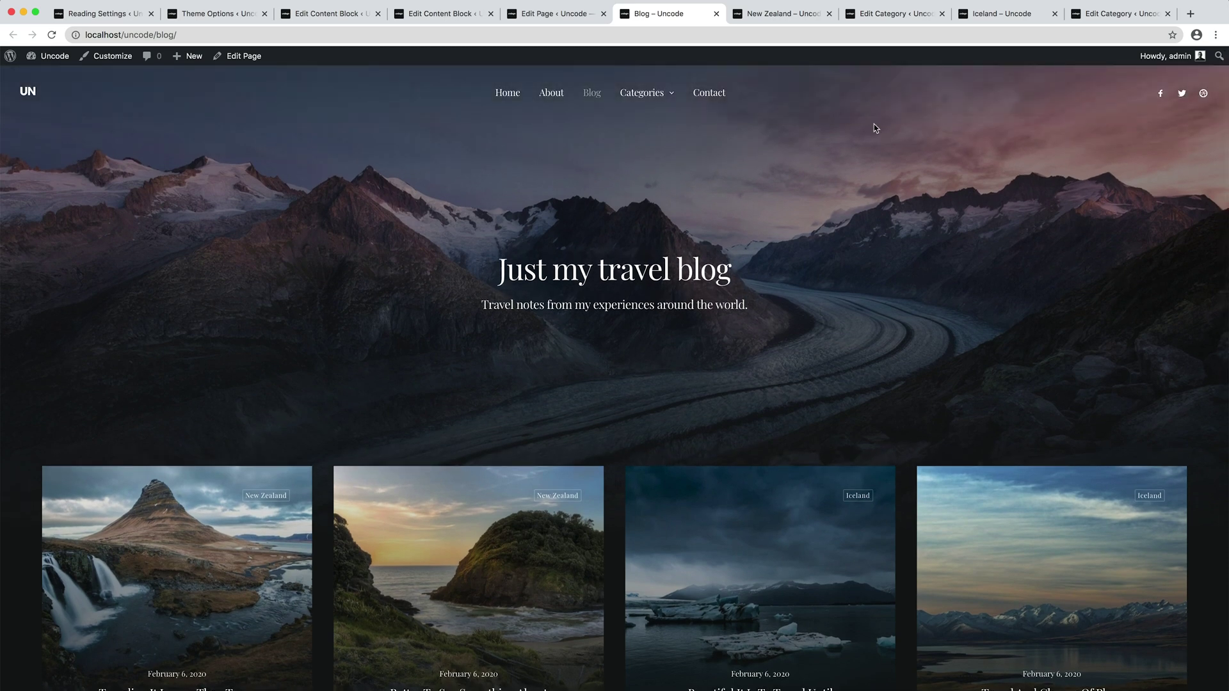
pyautogui.click(792, 16)
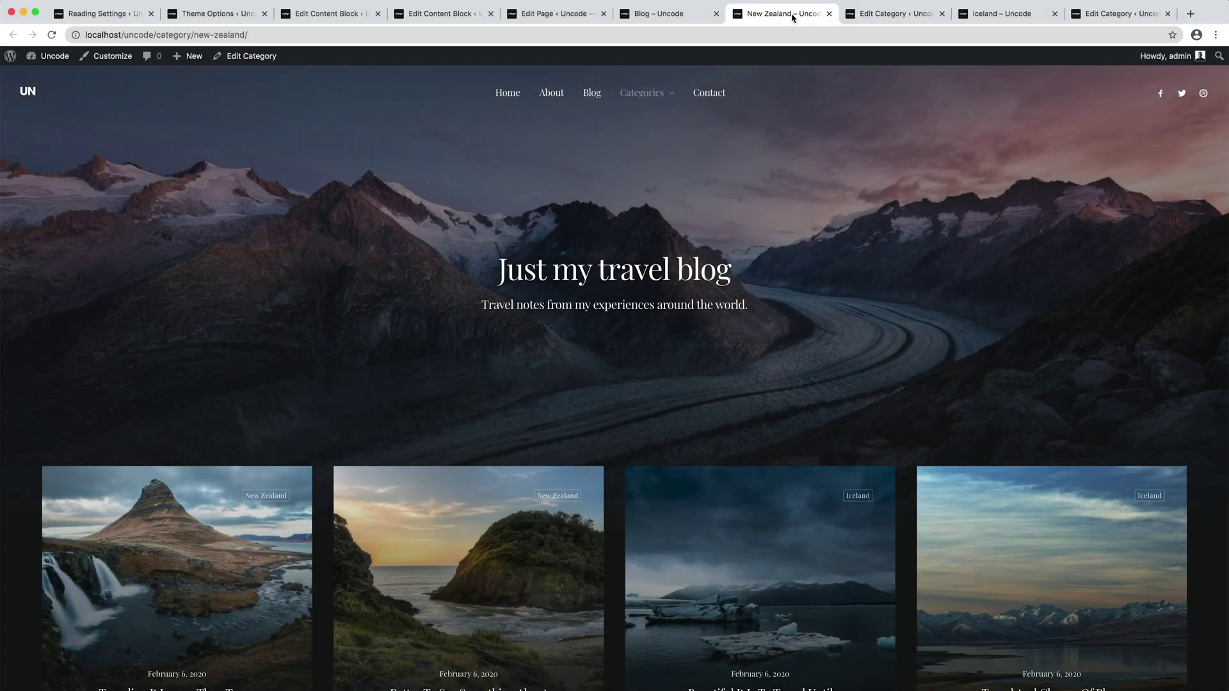
pyautogui.click(1035, 20)
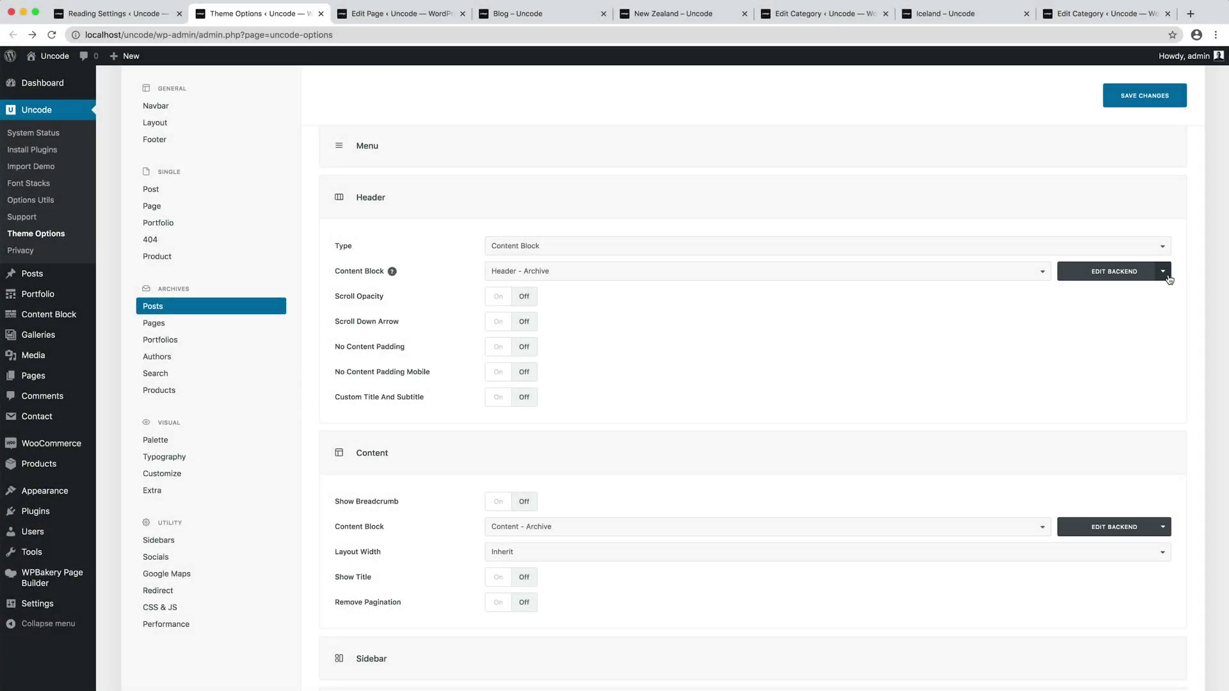
# In the header block's frontend editor, set the main heading's Dynamic Heading Text to Get the title
pyautogui.click(1163, 271)
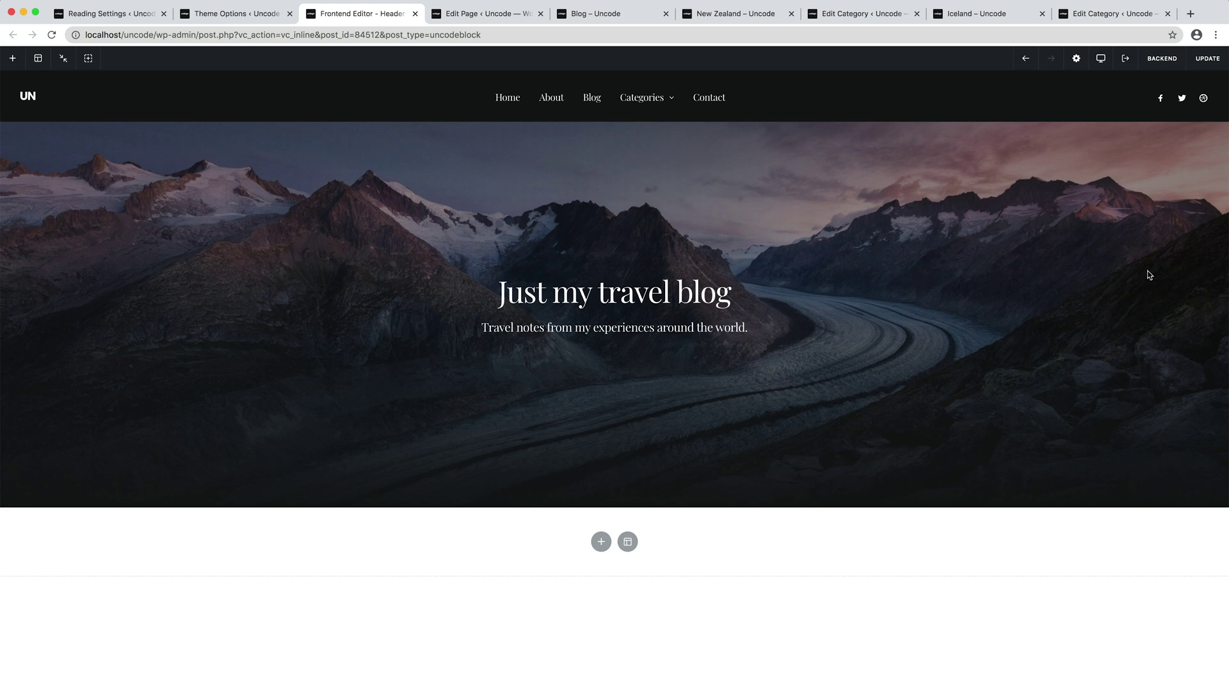
pyautogui.moveTo(613, 293)
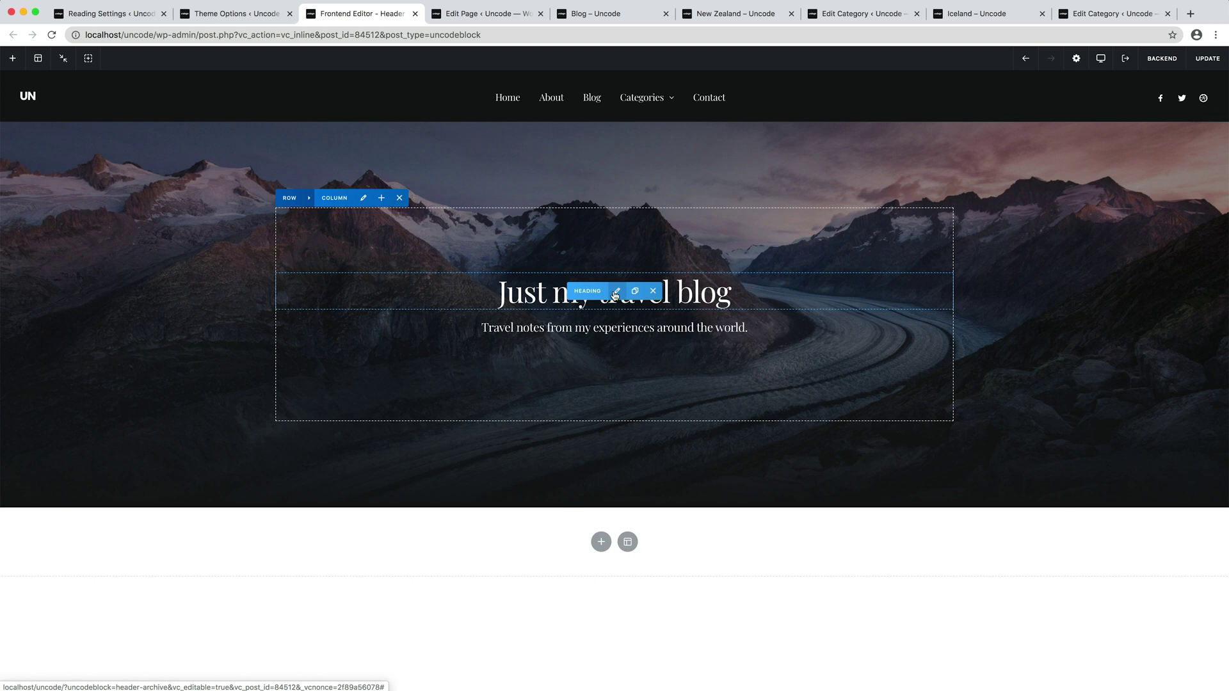
pyautogui.click(615, 294)
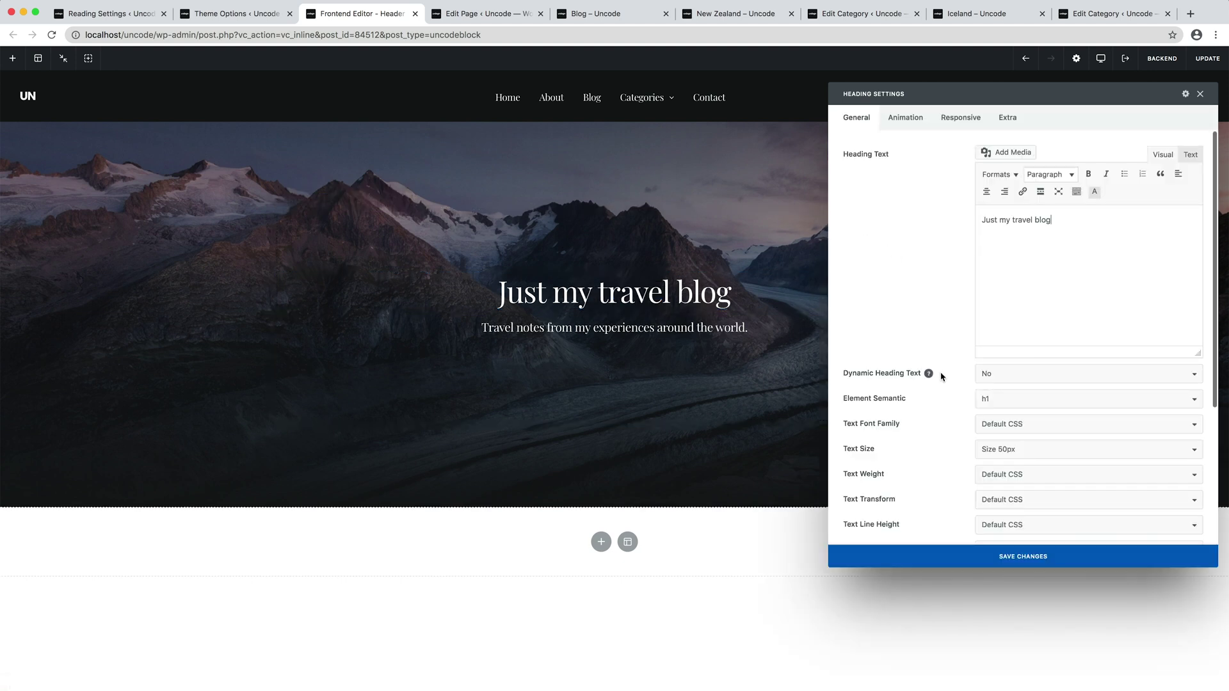
pyautogui.click(1167, 380)
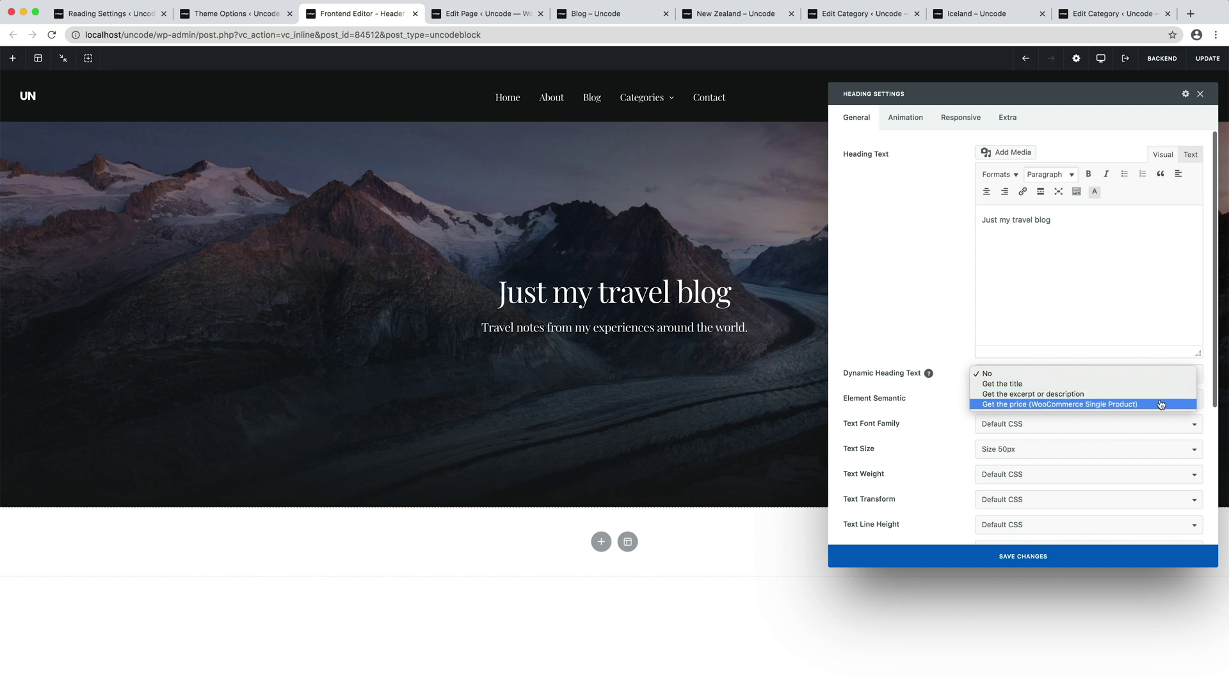
pyautogui.click(1159, 386)
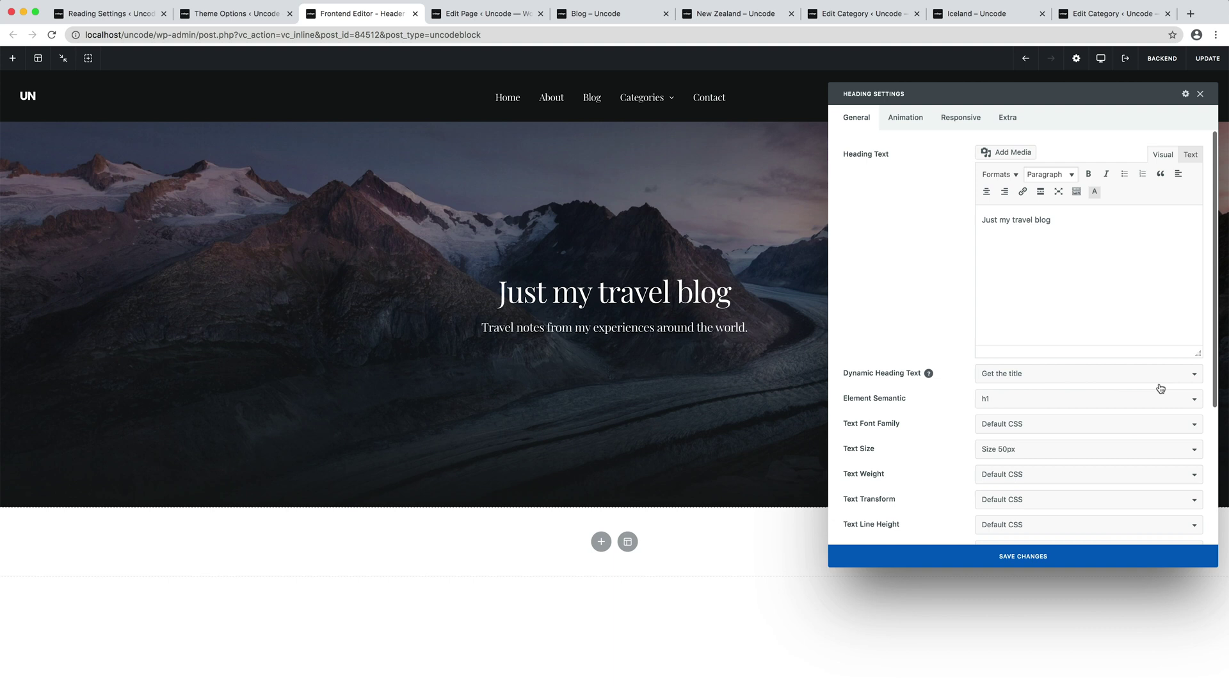
pyautogui.press('Return')
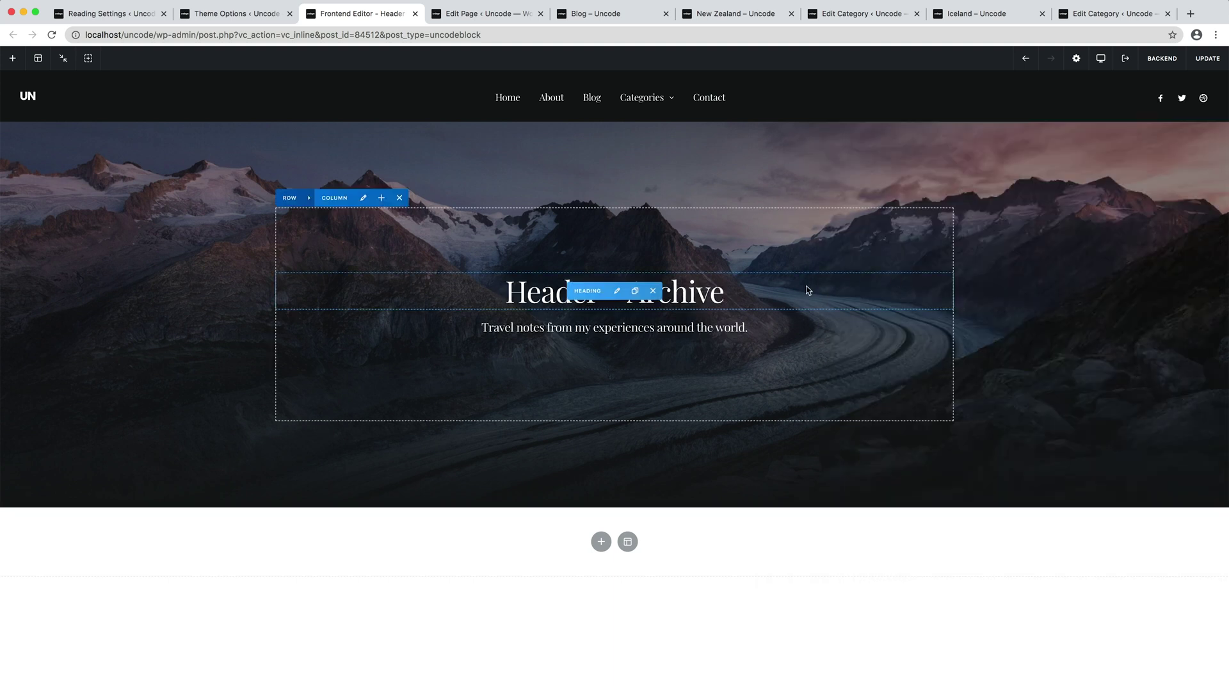
# Set the subtitle heading to Get the excerpt, then view New Zealand's category settings
pyautogui.click(617, 327)
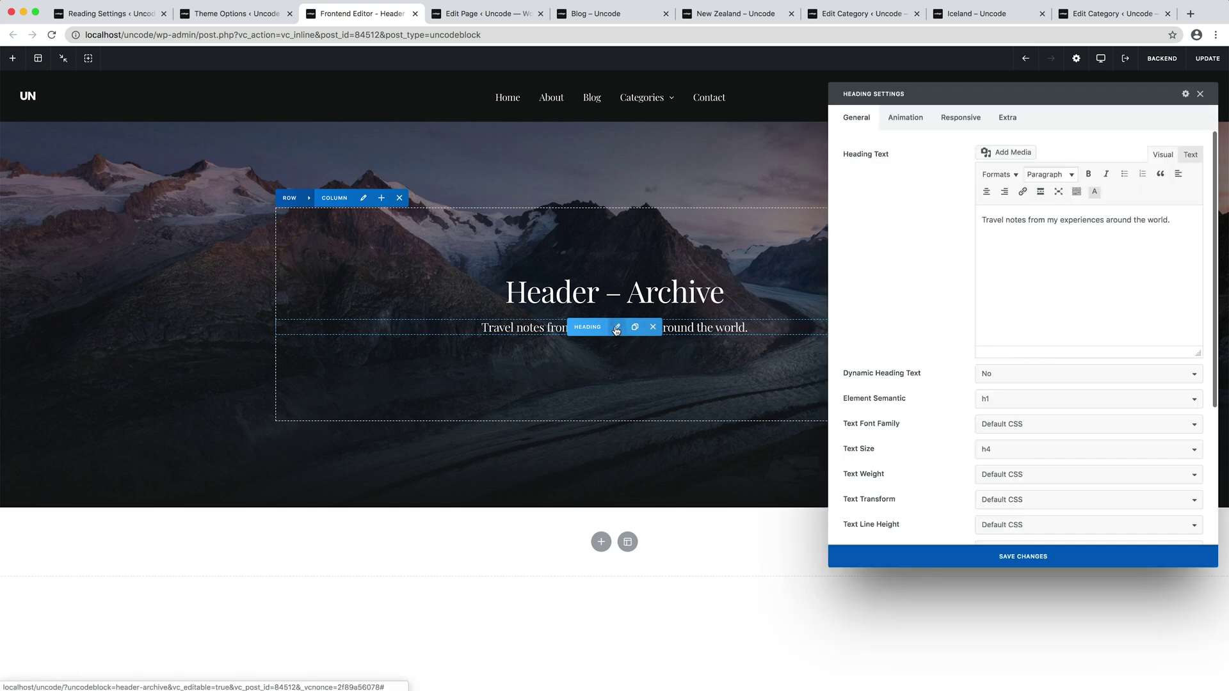
pyautogui.click(1062, 383)
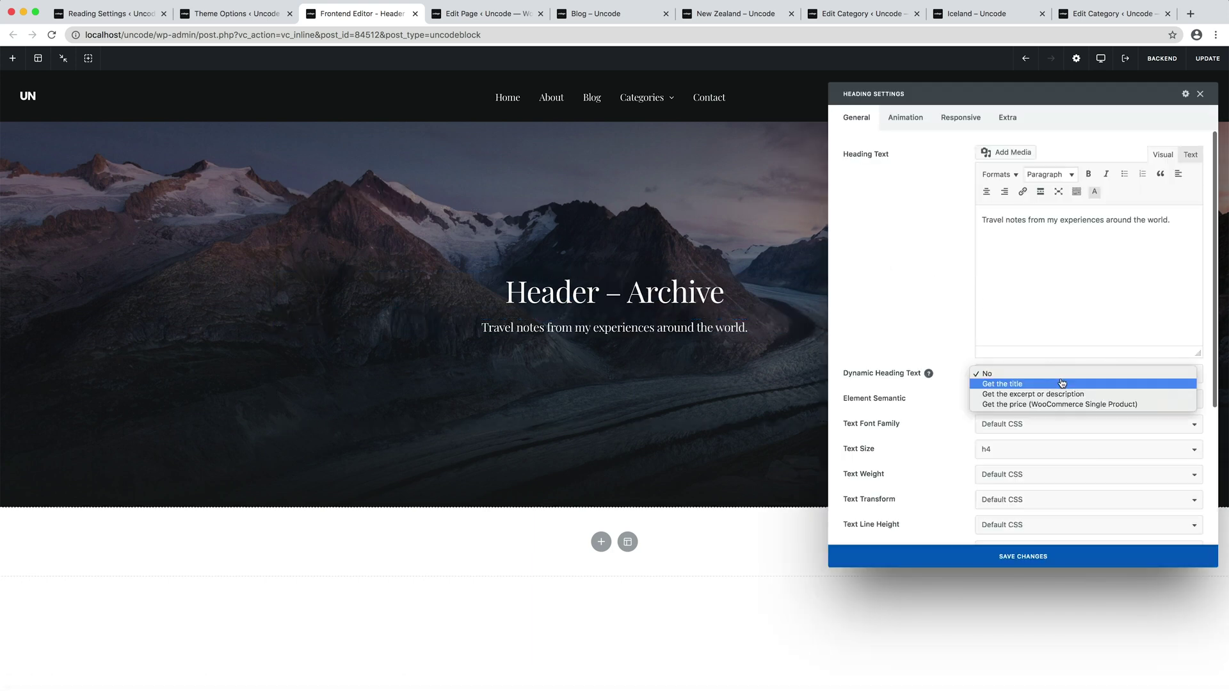
pyautogui.click(1142, 392)
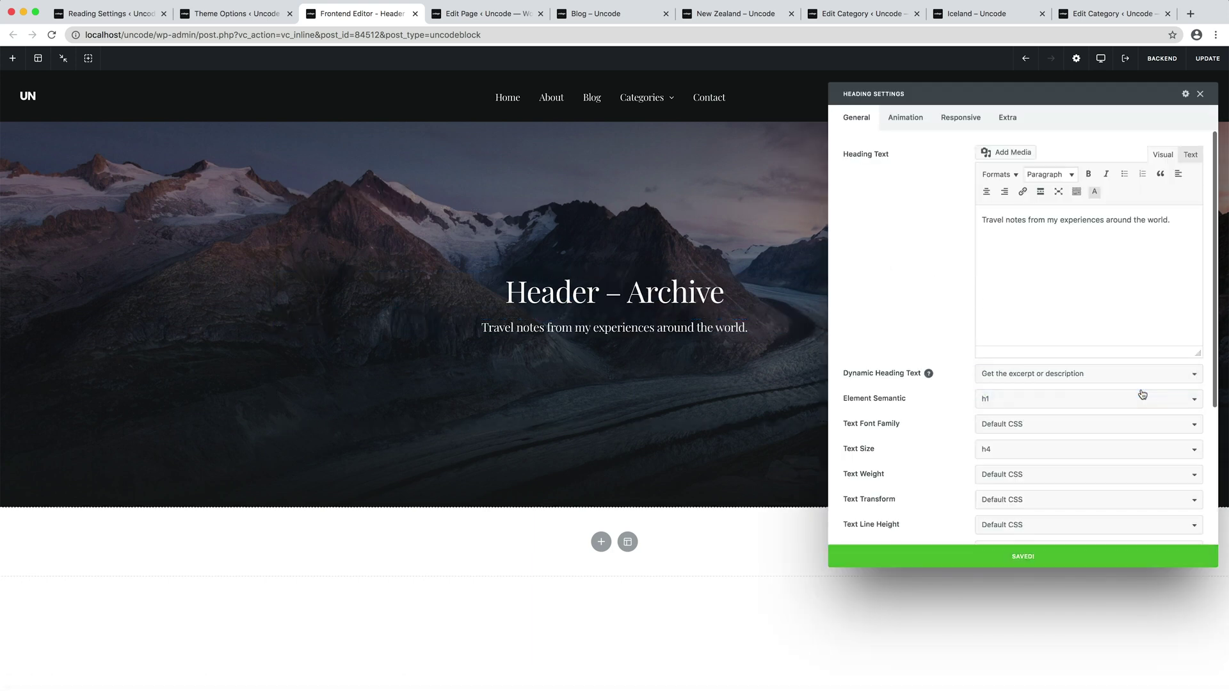
pyautogui.press('Escape')
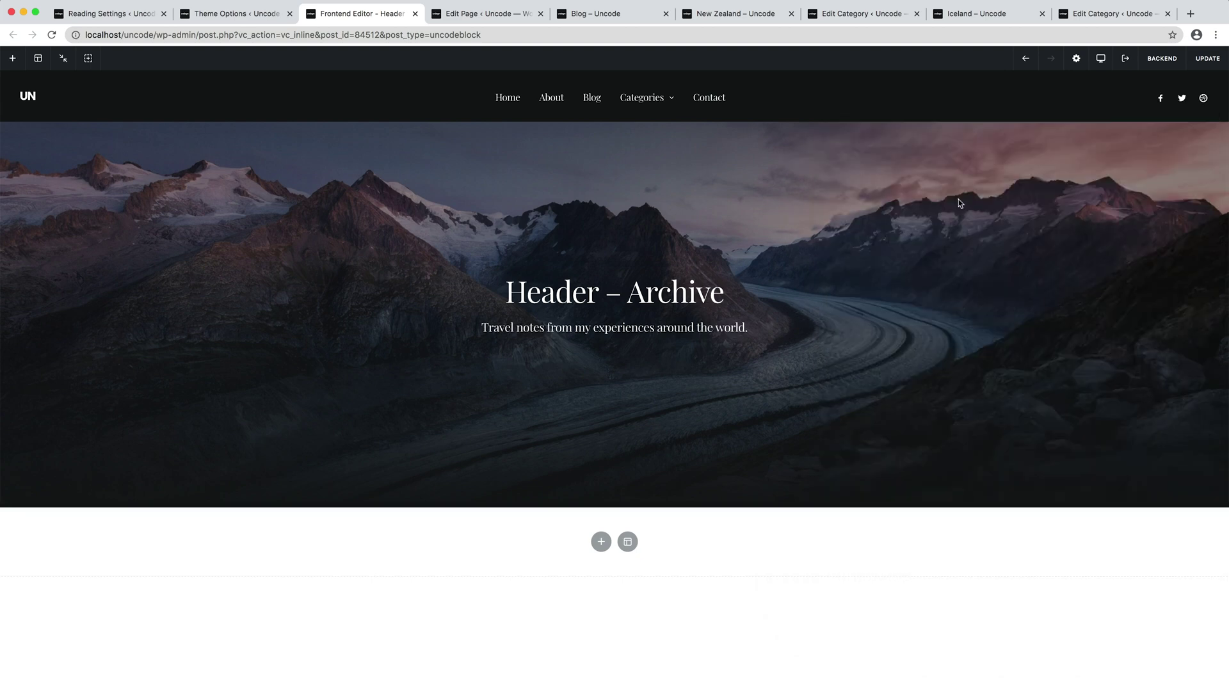
pyautogui.click(877, 19)
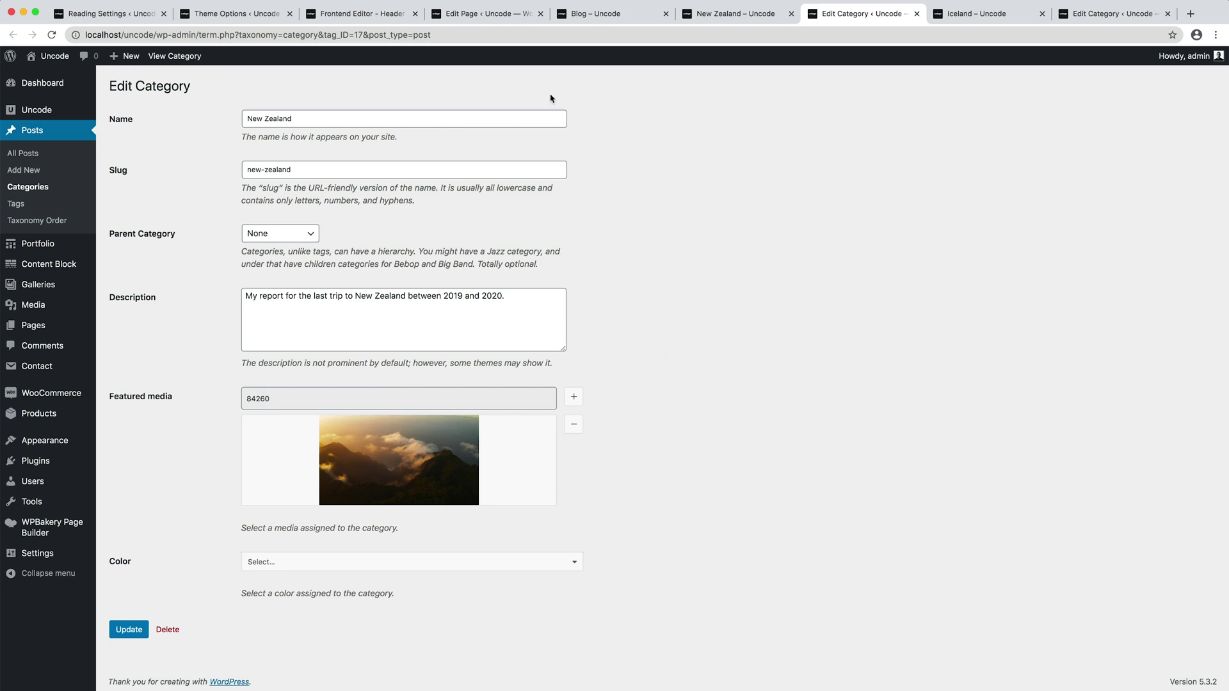
# Set the Header – Archive hero row's Dynamic Background to Yes and update the block
pyautogui.click(364, 16)
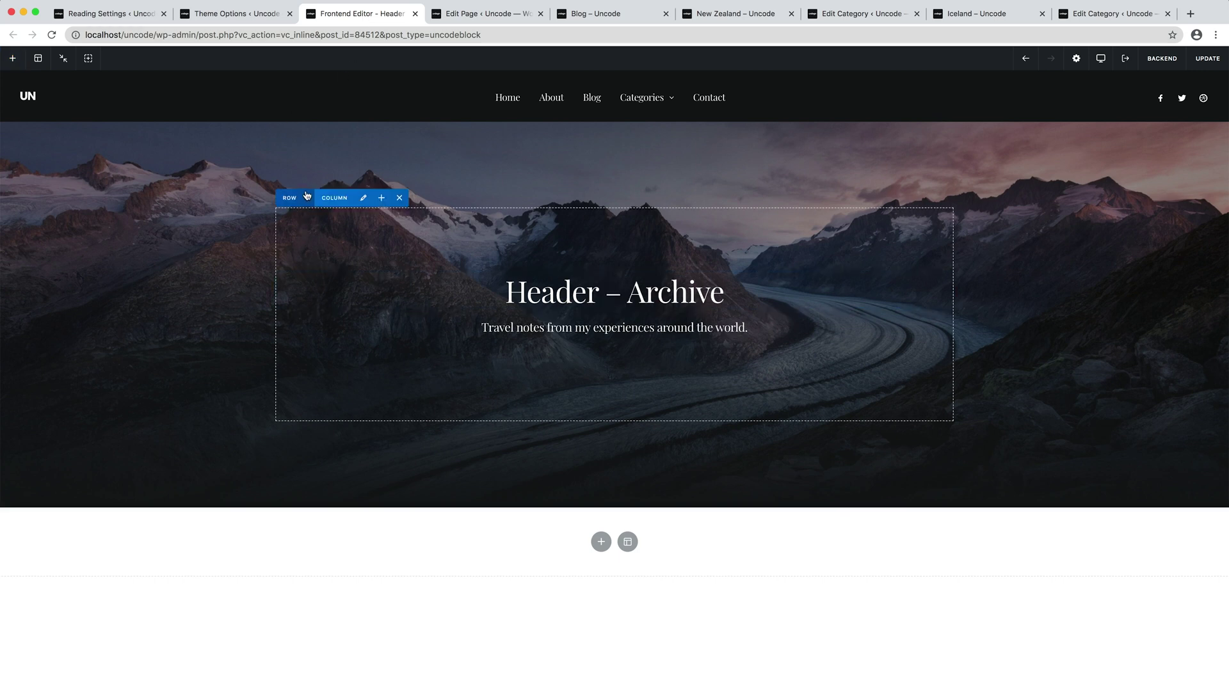
pyautogui.click(311, 199)
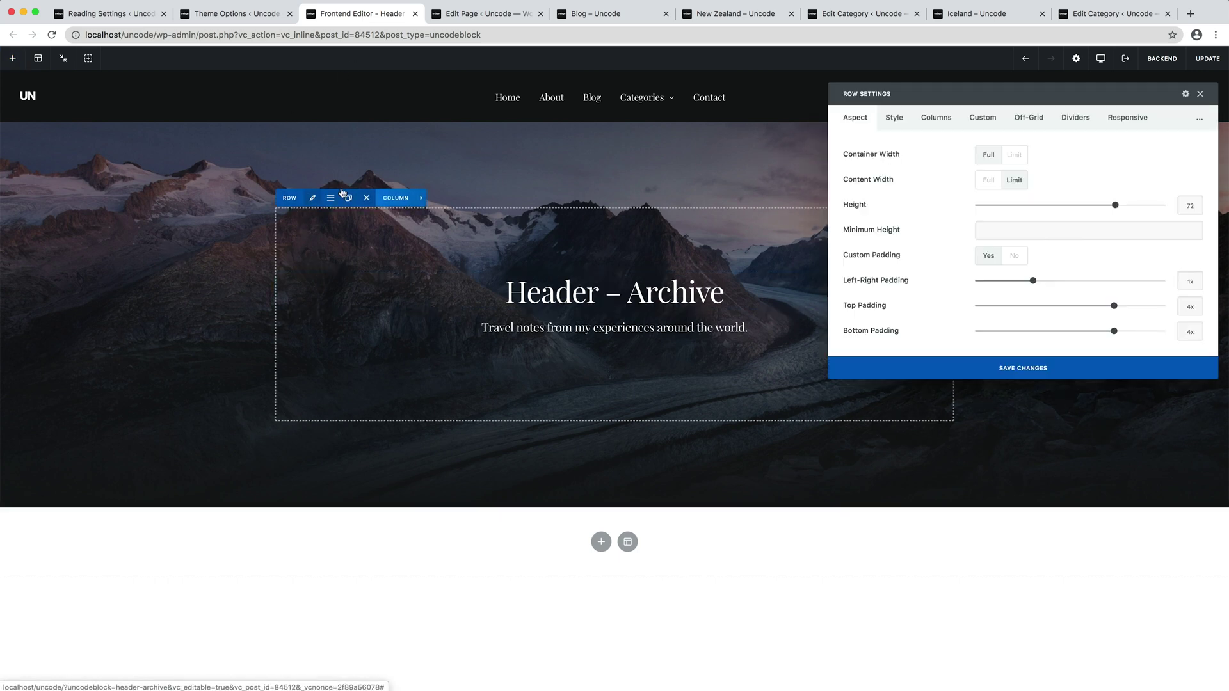
pyautogui.click(895, 118)
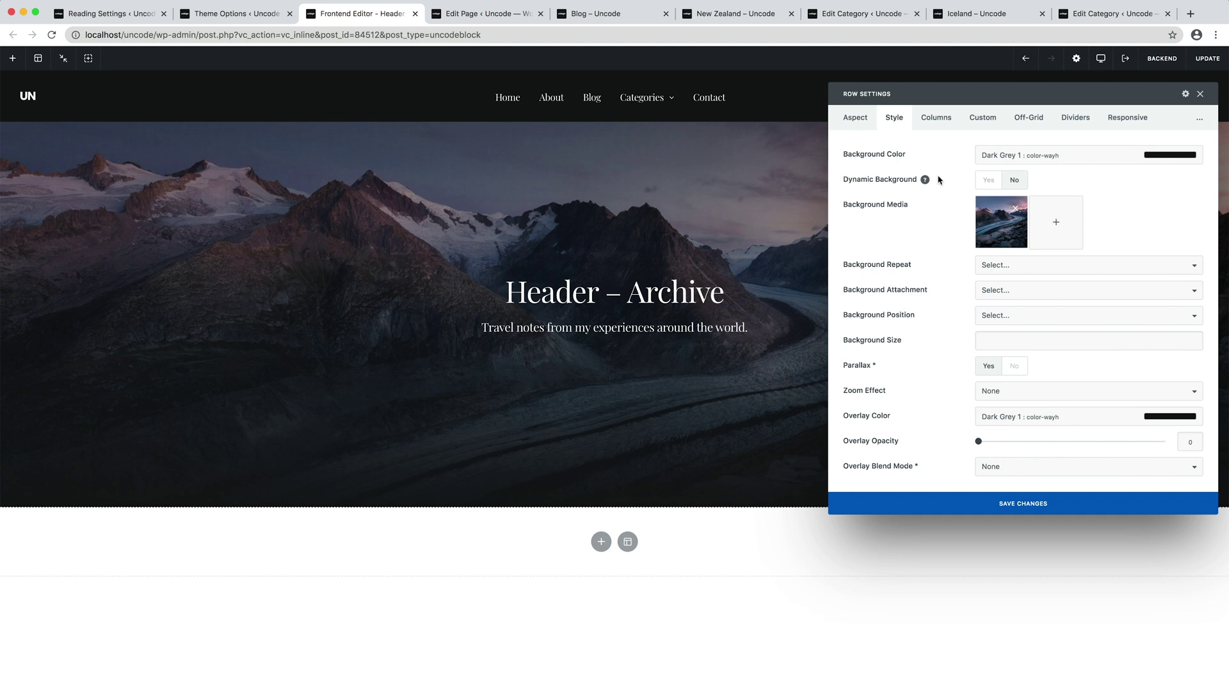
pyautogui.click(986, 184)
pyautogui.press('Escape')
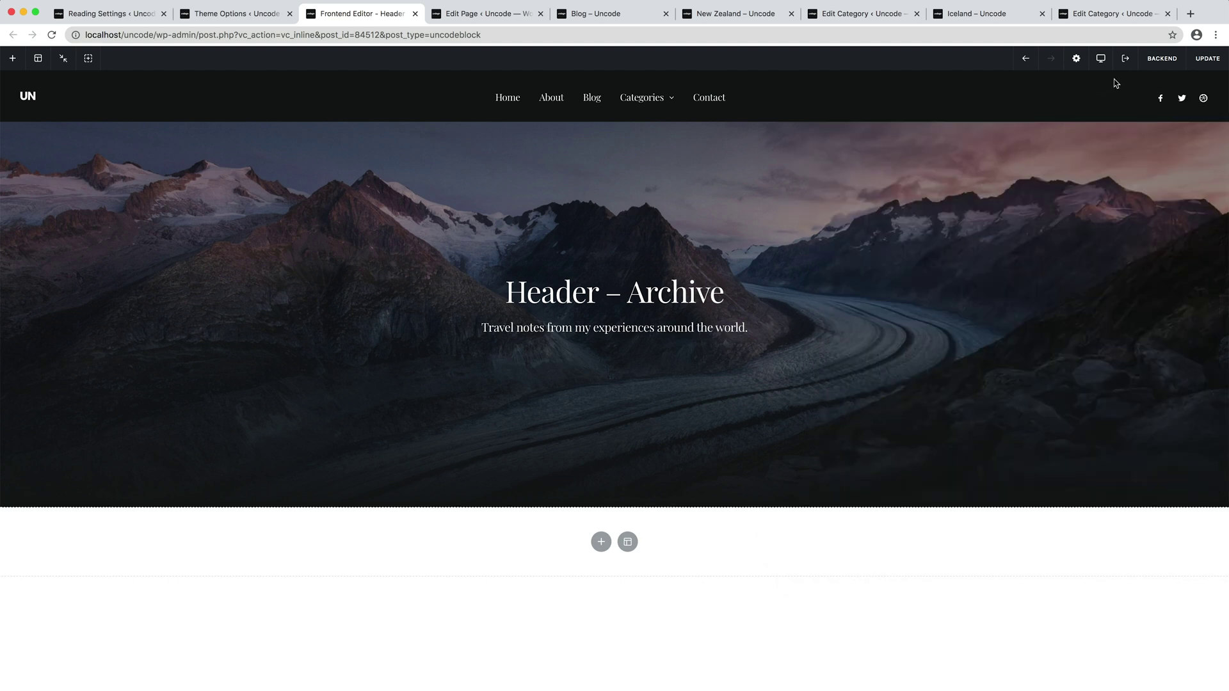
pyautogui.click(1203, 65)
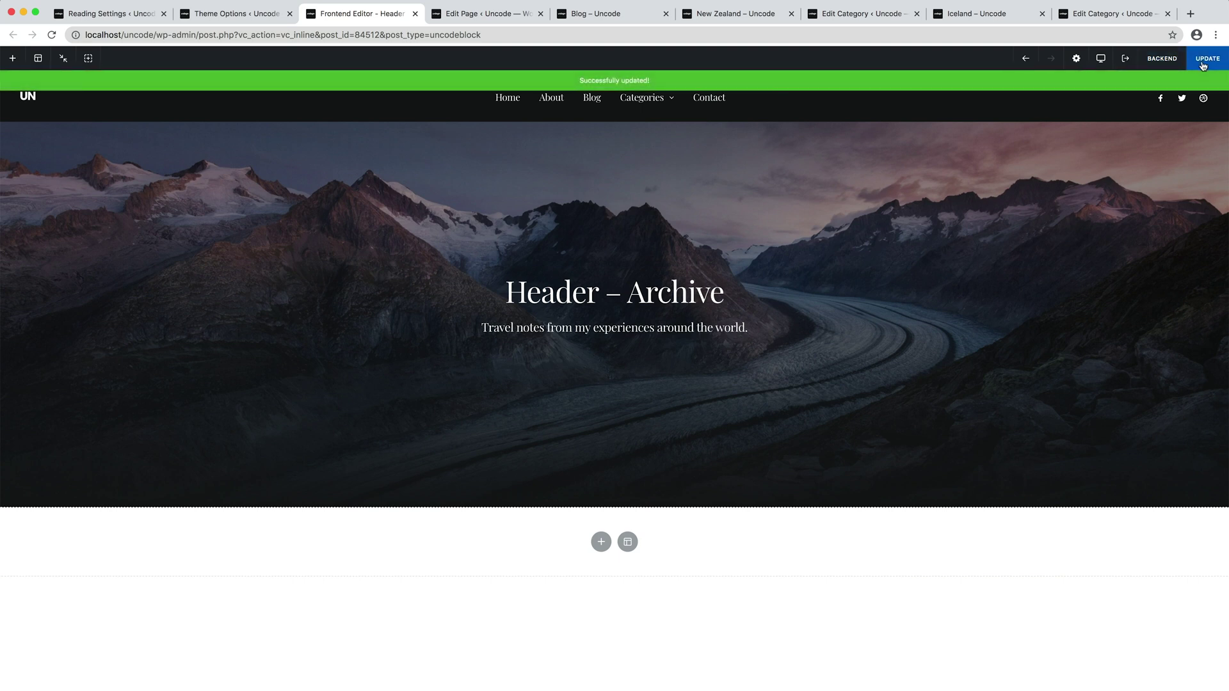
# Reload the New Zealand and Iceland category pages to see their own headers, then return to New Zealand
pyautogui.click(769, 17)
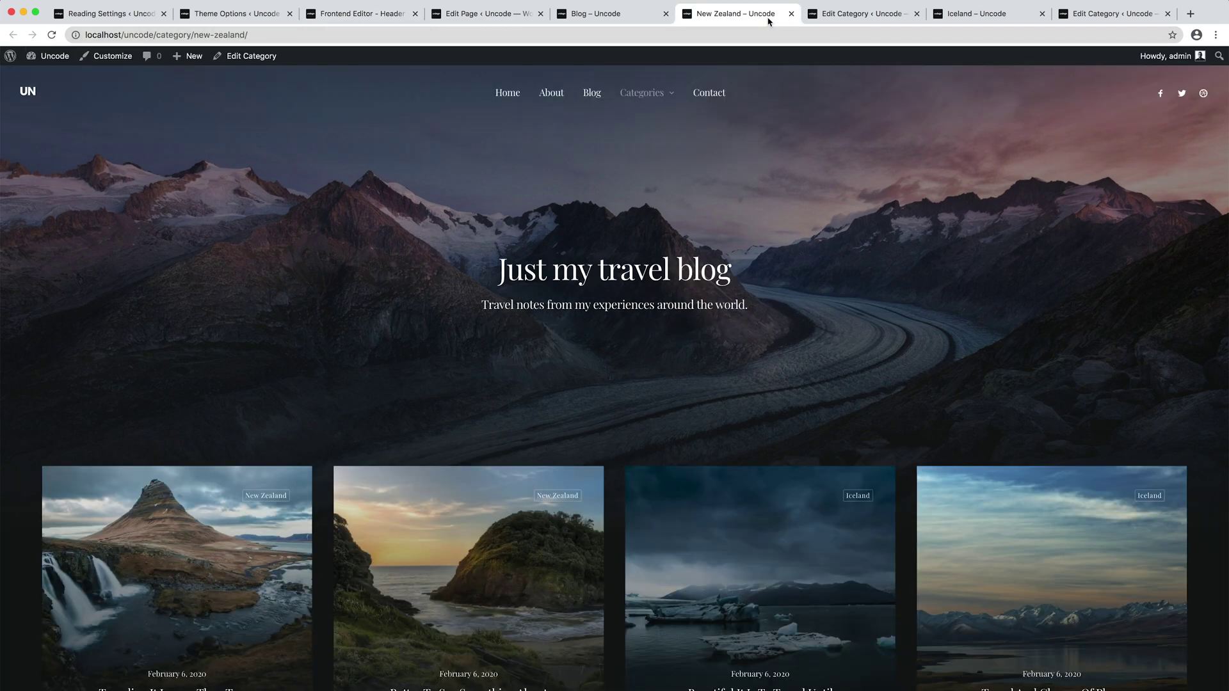
pyautogui.press('super+r')
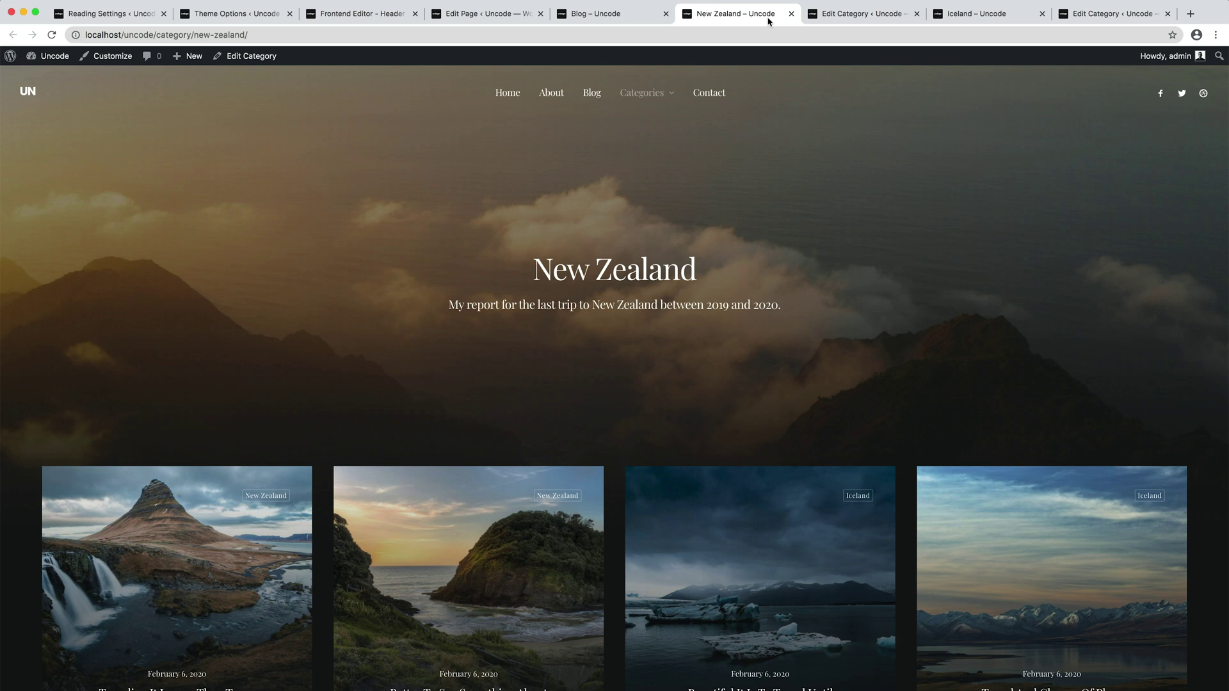
pyautogui.click(1015, 17)
pyautogui.press('super+r')
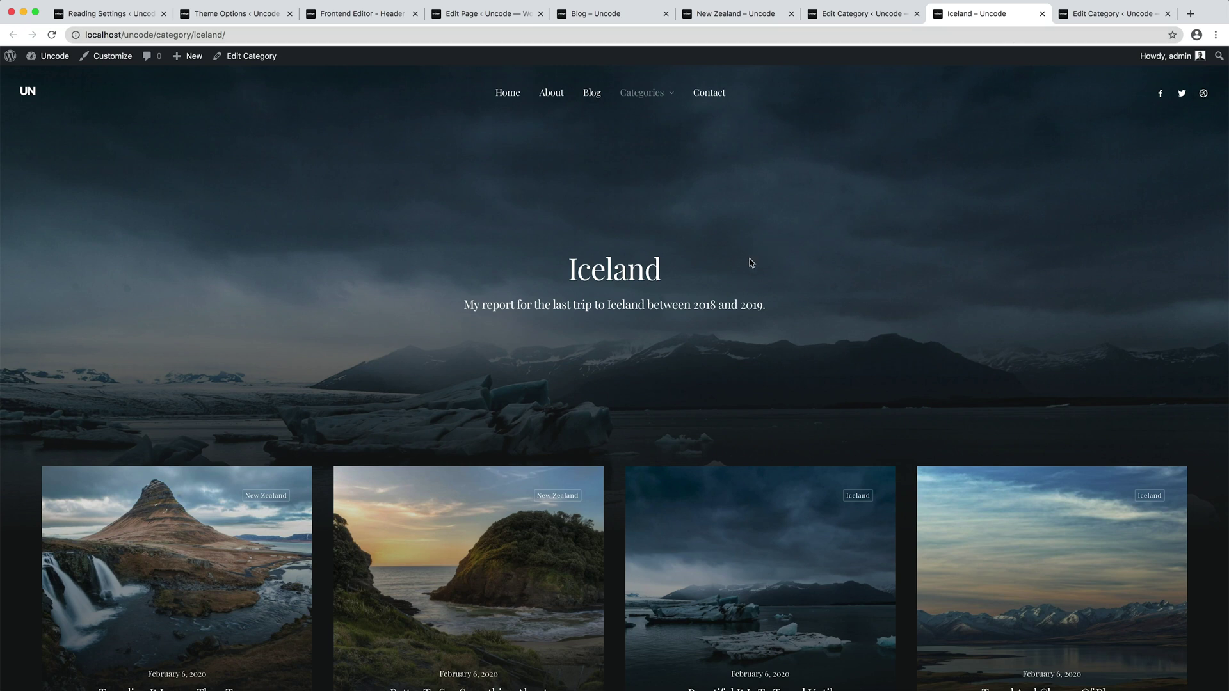
pyautogui.click(758, 19)
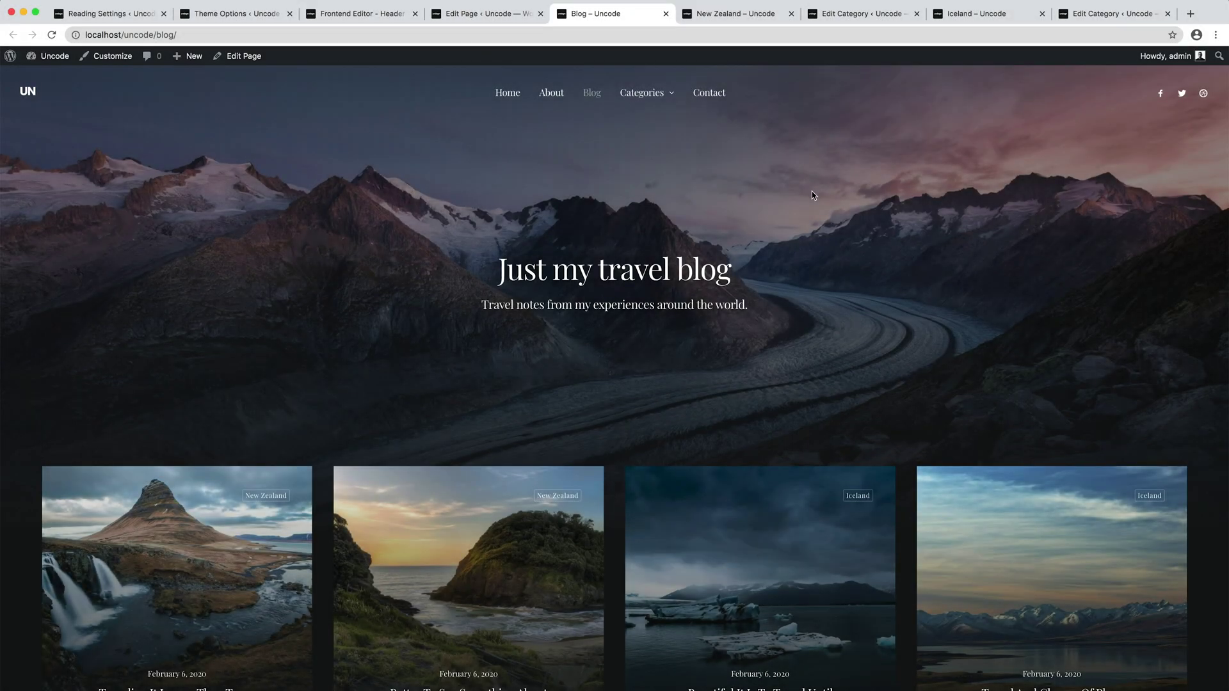
# Reload the Blog page, still titled 'Just another WordPress site', then show the Archives > Posts theme options
pyautogui.press('super+r')
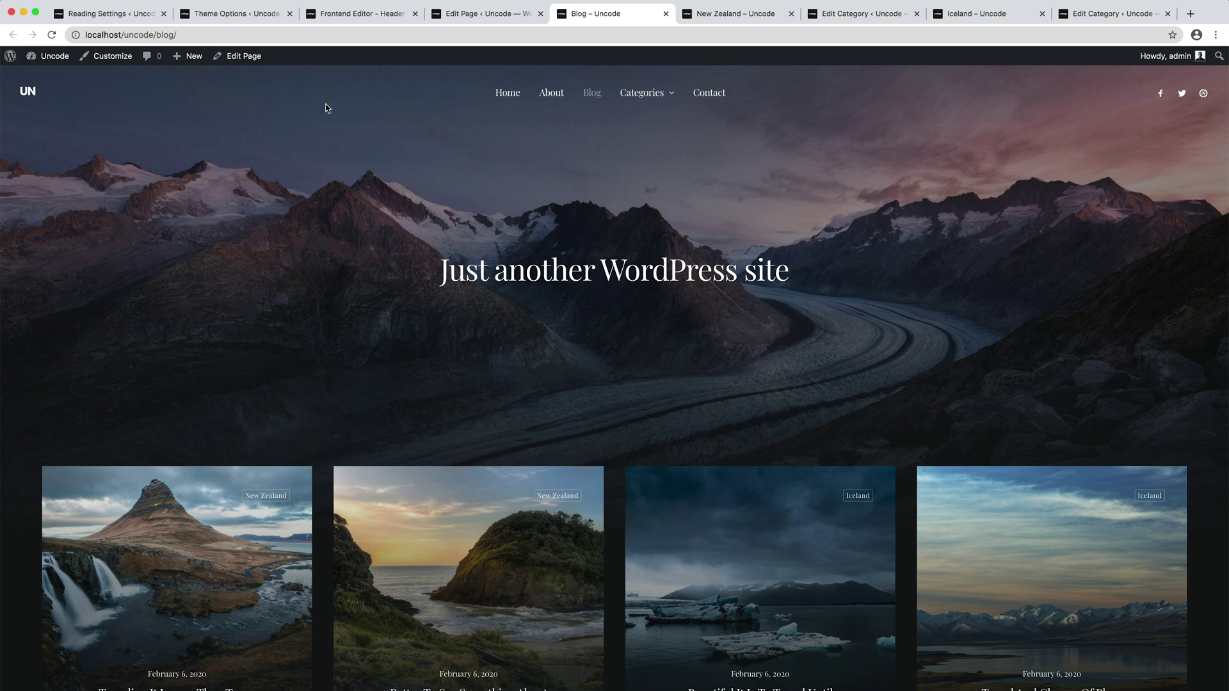
pyautogui.click(257, 21)
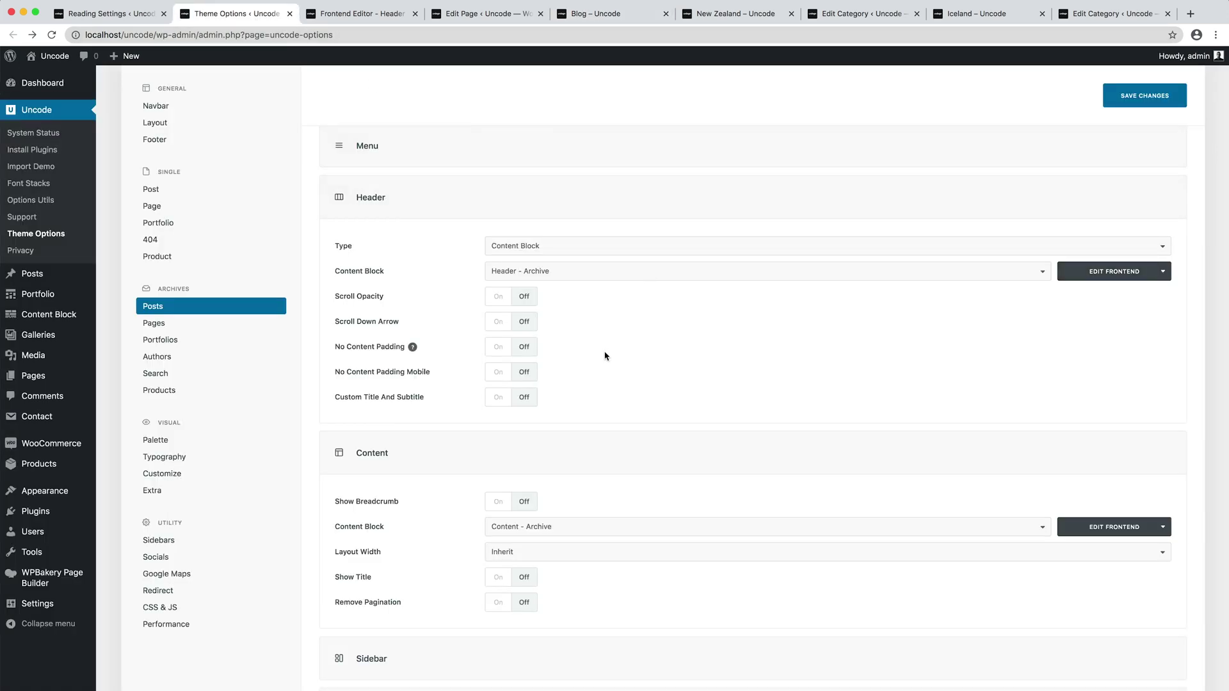
# Enable custom title 'Just my travel blog' with subtitle 'Travel notes from my experiences around the world.' and save
pyautogui.click(503, 400)
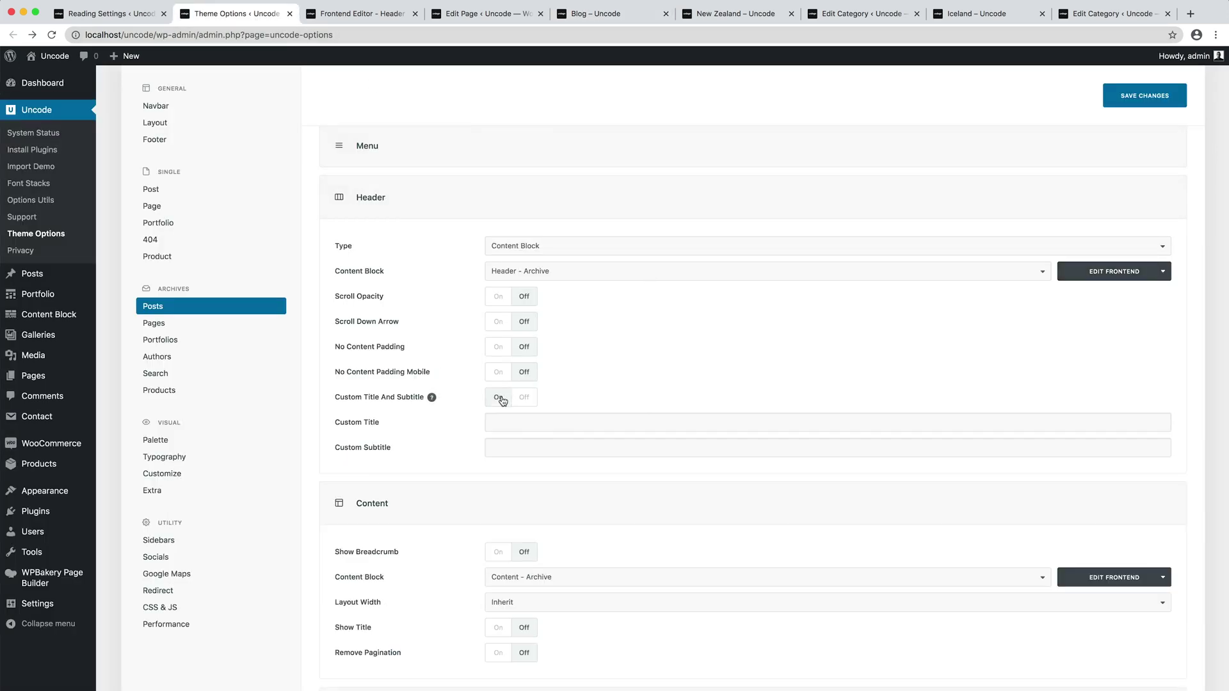
pyautogui.click(514, 420)
pyautogui.write('Just my travel blog')
pyautogui.write('Travel notes from my experiences around the world.')
pyautogui.click(1105, 104)
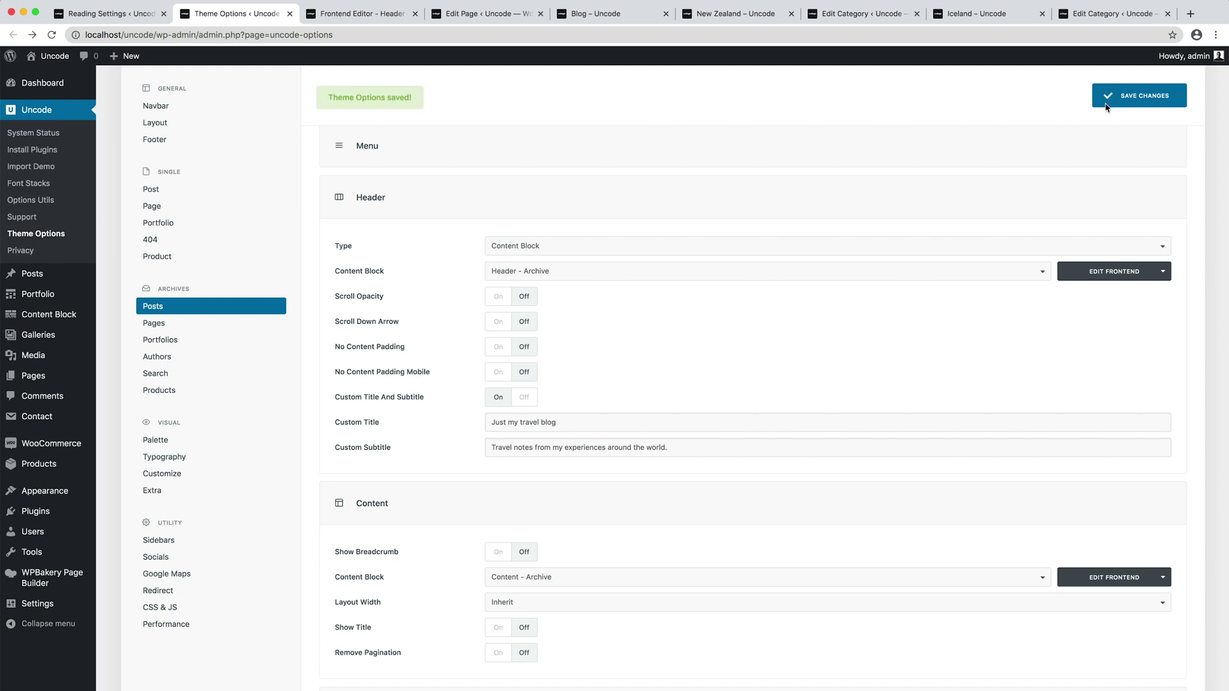
# Reload the Blog page to confirm the 'Just my travel blog' header and subtitle, then return to theme options
pyautogui.click(640, 23)
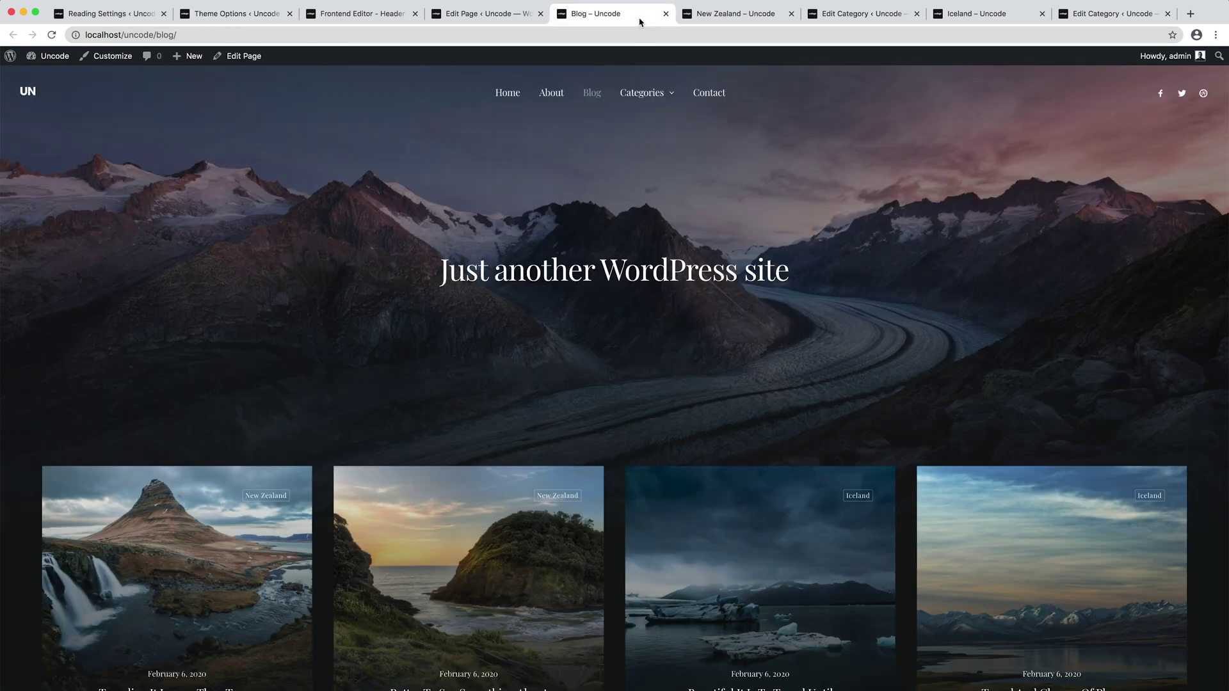
pyautogui.press('super+r')
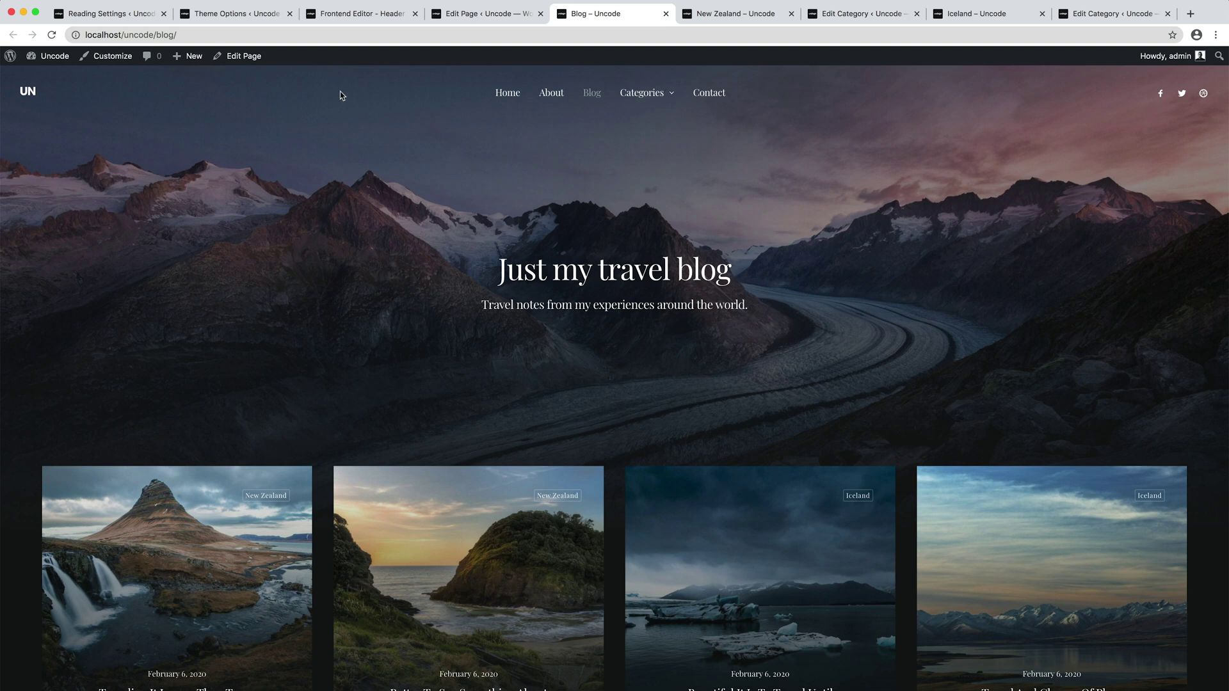
pyautogui.click(267, 21)
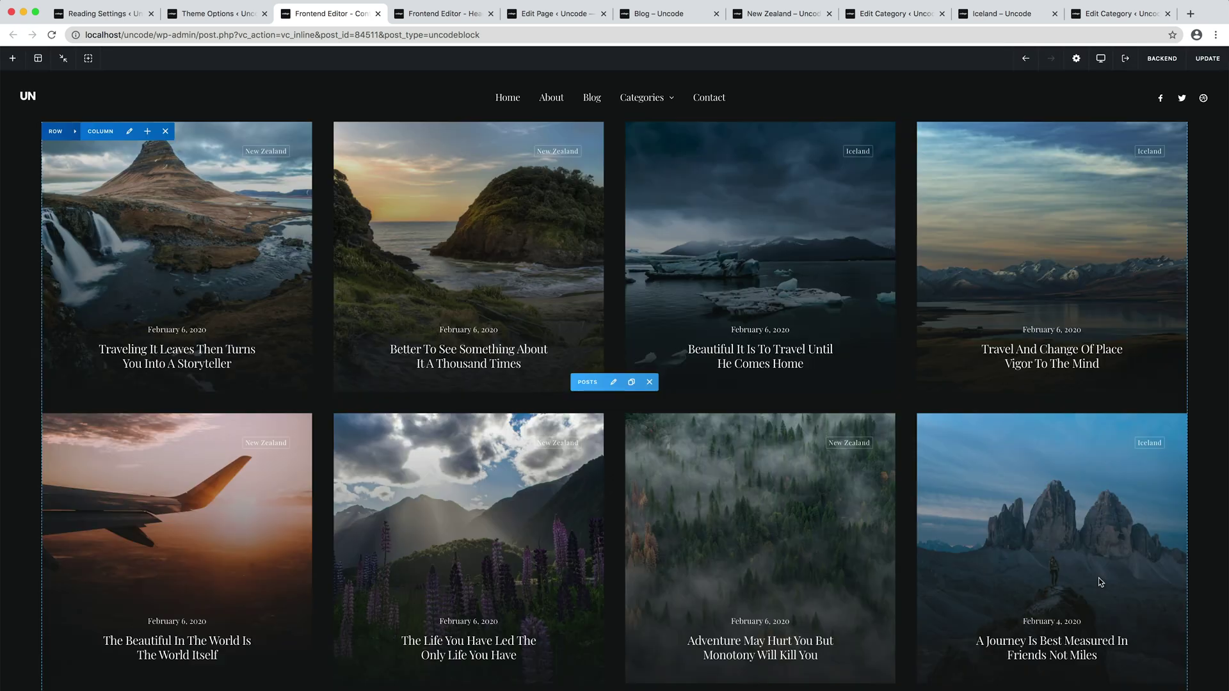
# Switch the Content – Archive Posts grid's Dynamic Query to Yes and update the block
pyautogui.click(613, 383)
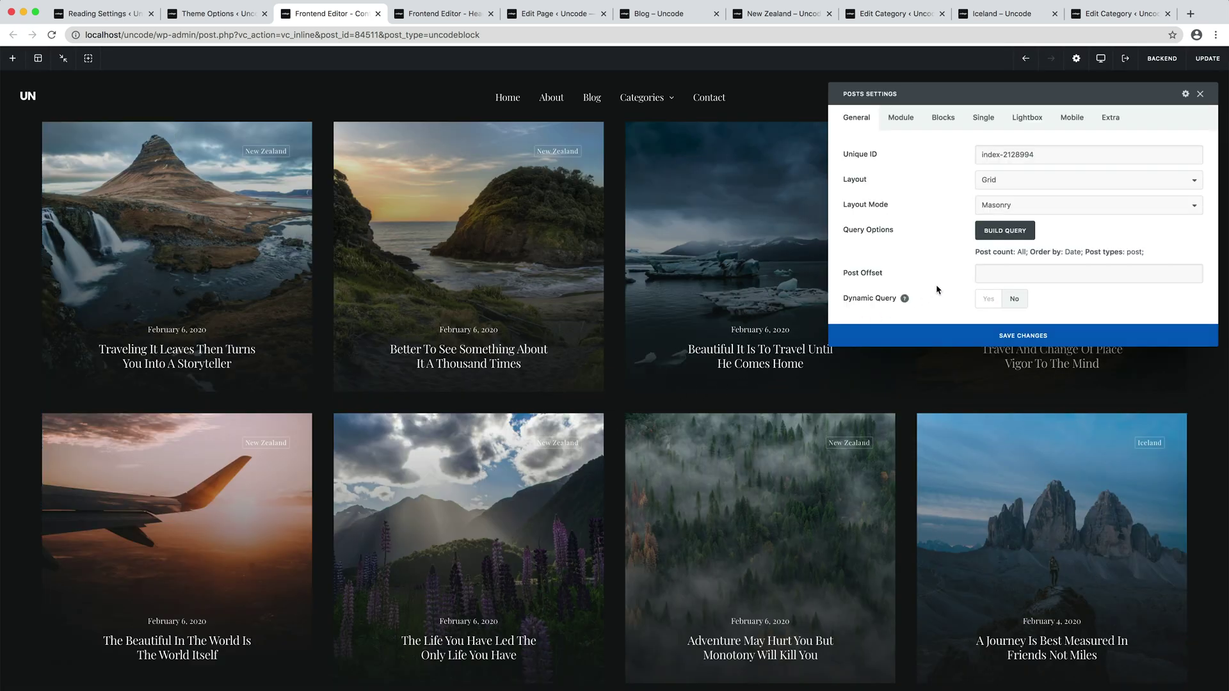
pyautogui.click(985, 300)
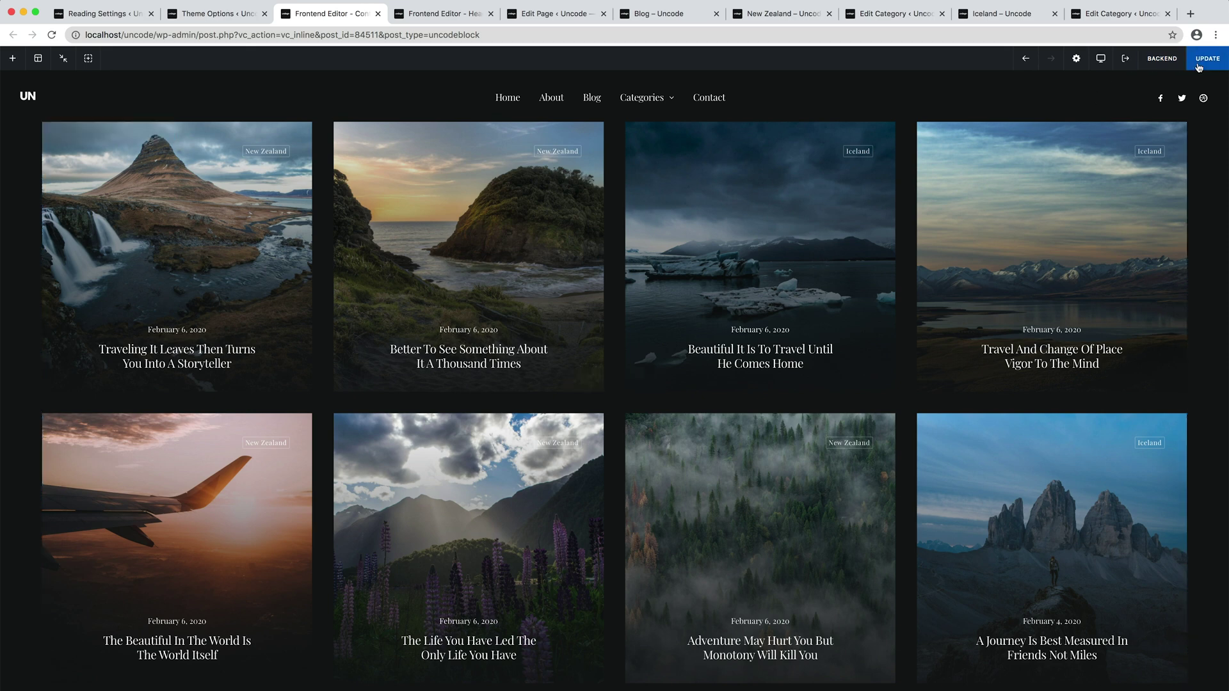
pyautogui.click(1200, 64)
# Reload the New Zealand category page and check its grid lists only New Zealand posts
pyautogui.click(808, 15)
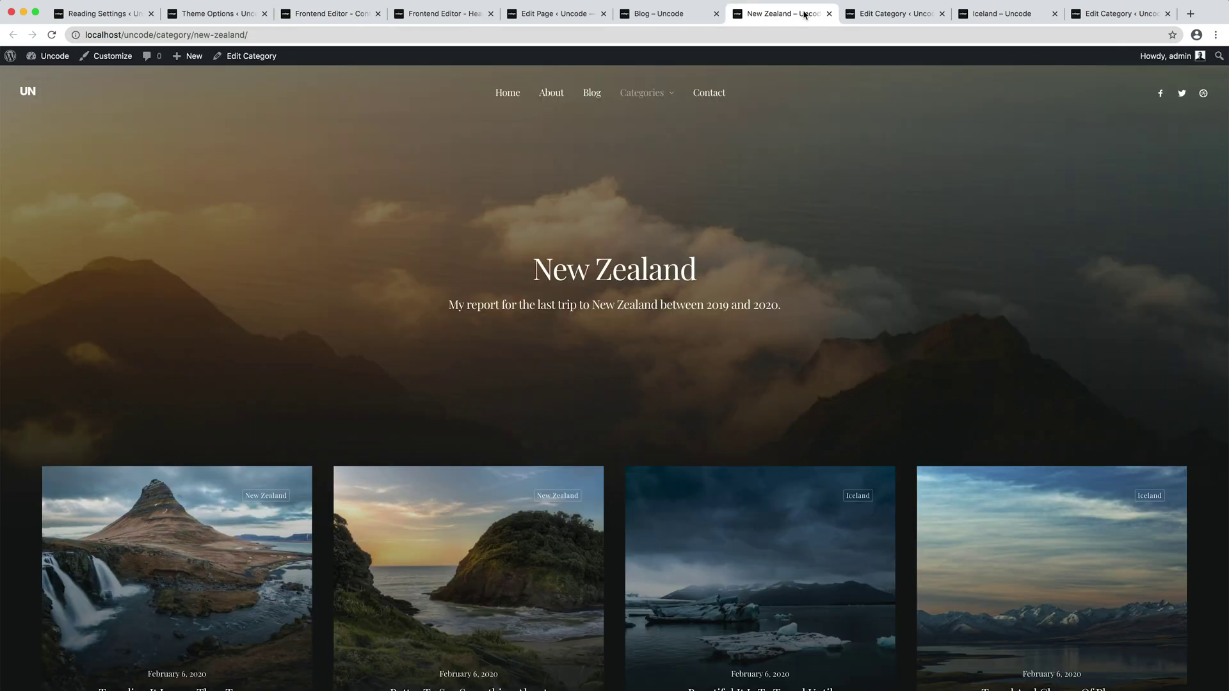
pyautogui.scroll(-3, 824, 294)
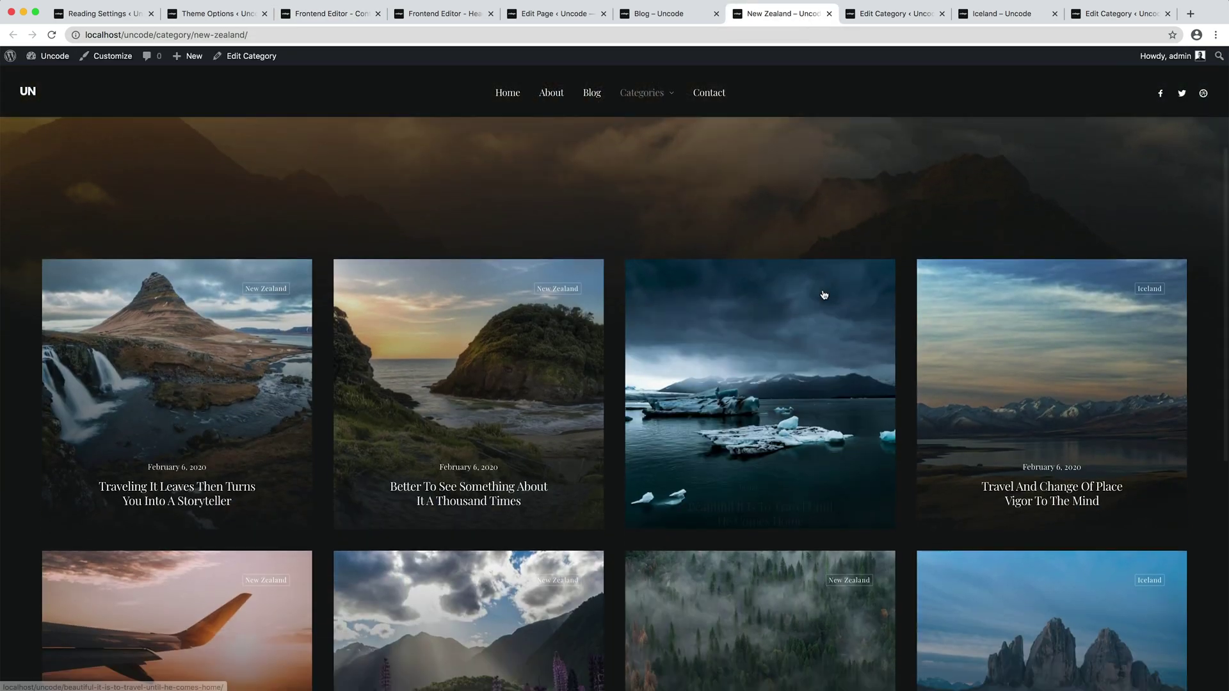
pyautogui.scroll(3, 823, 294)
pyautogui.press('super+r')
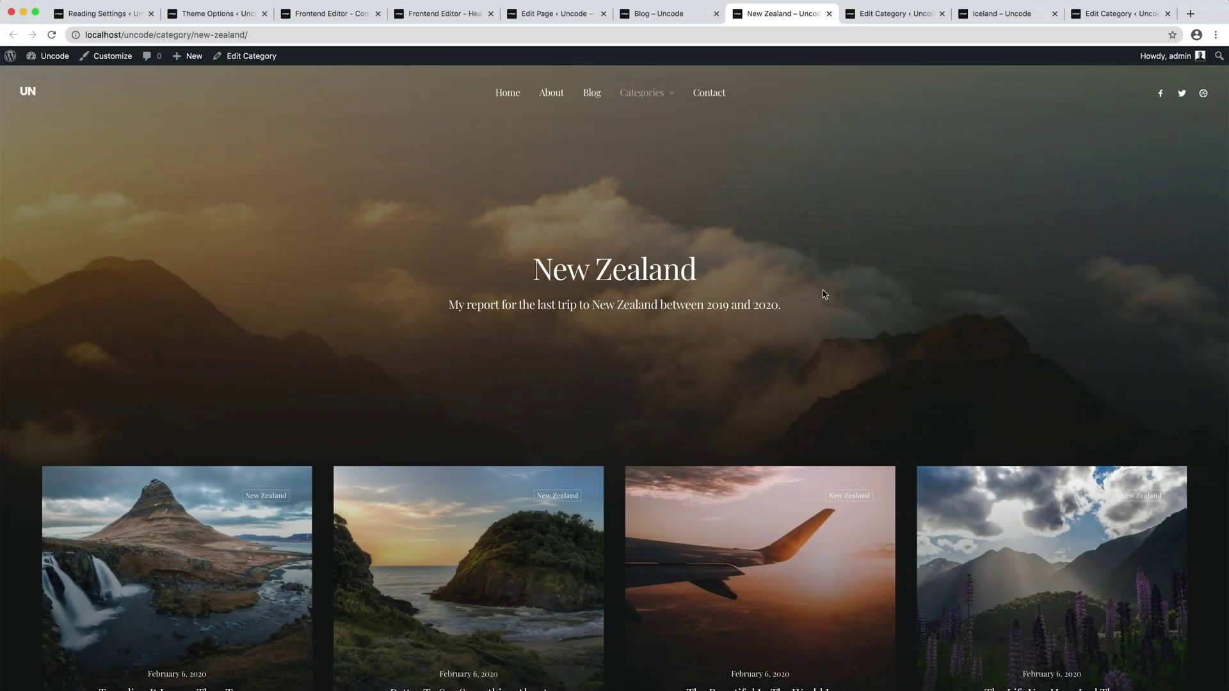
pyautogui.scroll(-3, 823, 294)
pyautogui.scroll(3, 824, 294)
# Reload the Iceland category page and check its grid lists only Iceland posts
pyautogui.click(996, 16)
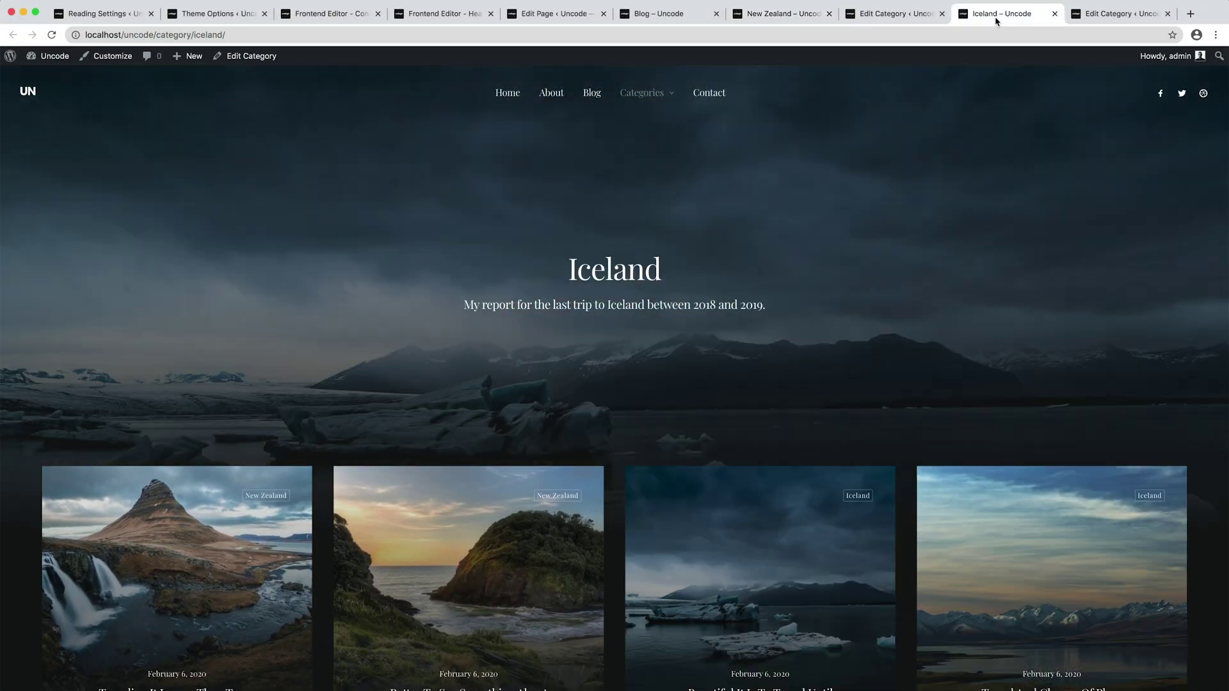
pyautogui.scroll(-3, 922, 324)
pyautogui.scroll(-1, 921, 326)
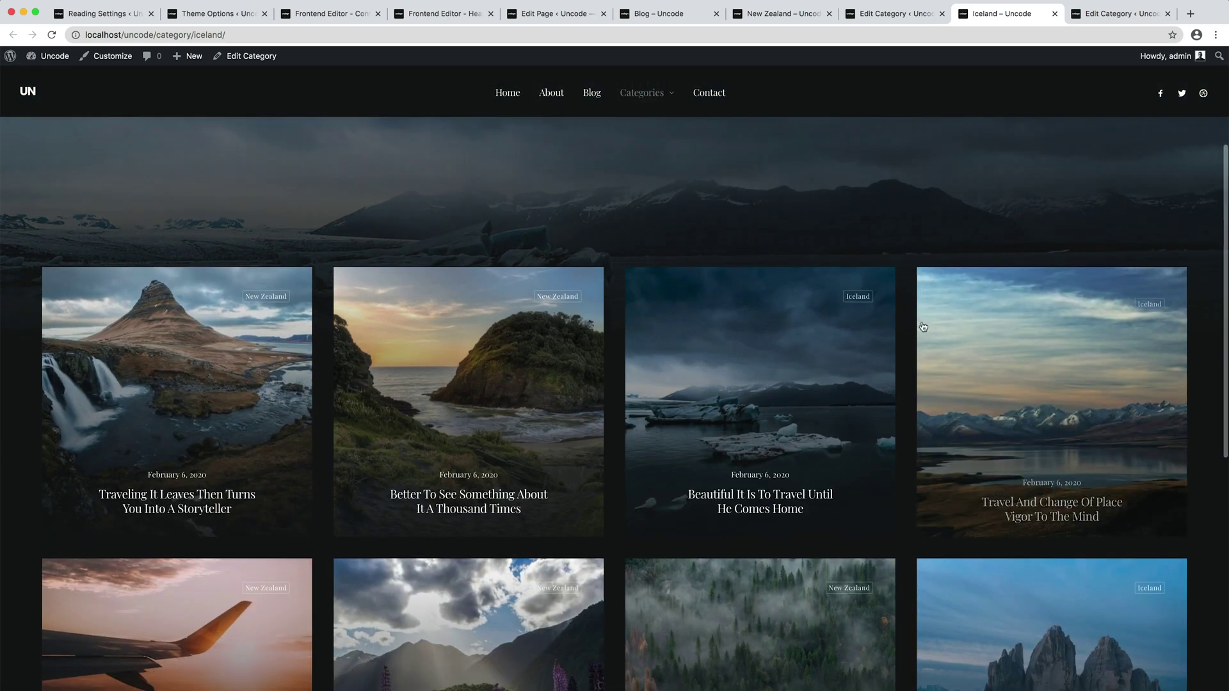
pyautogui.scroll(4, 922, 325)
pyautogui.press('super+r')
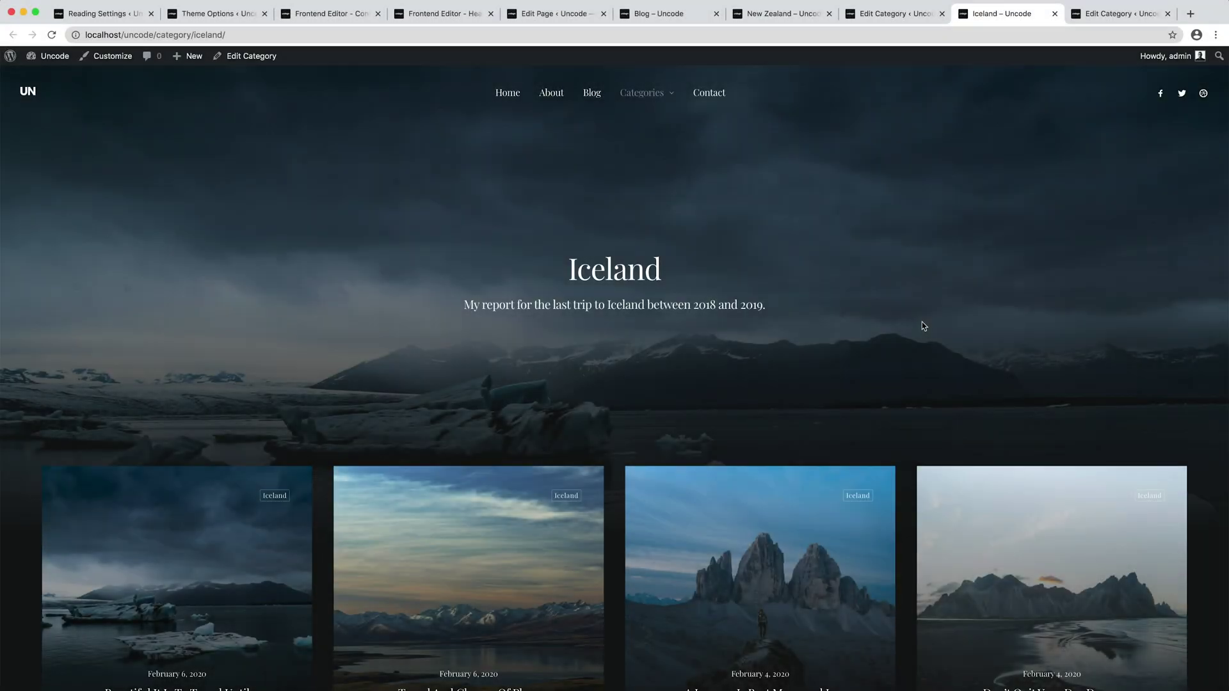
pyautogui.scroll(-4, 923, 326)
pyautogui.scroll(4, 922, 325)
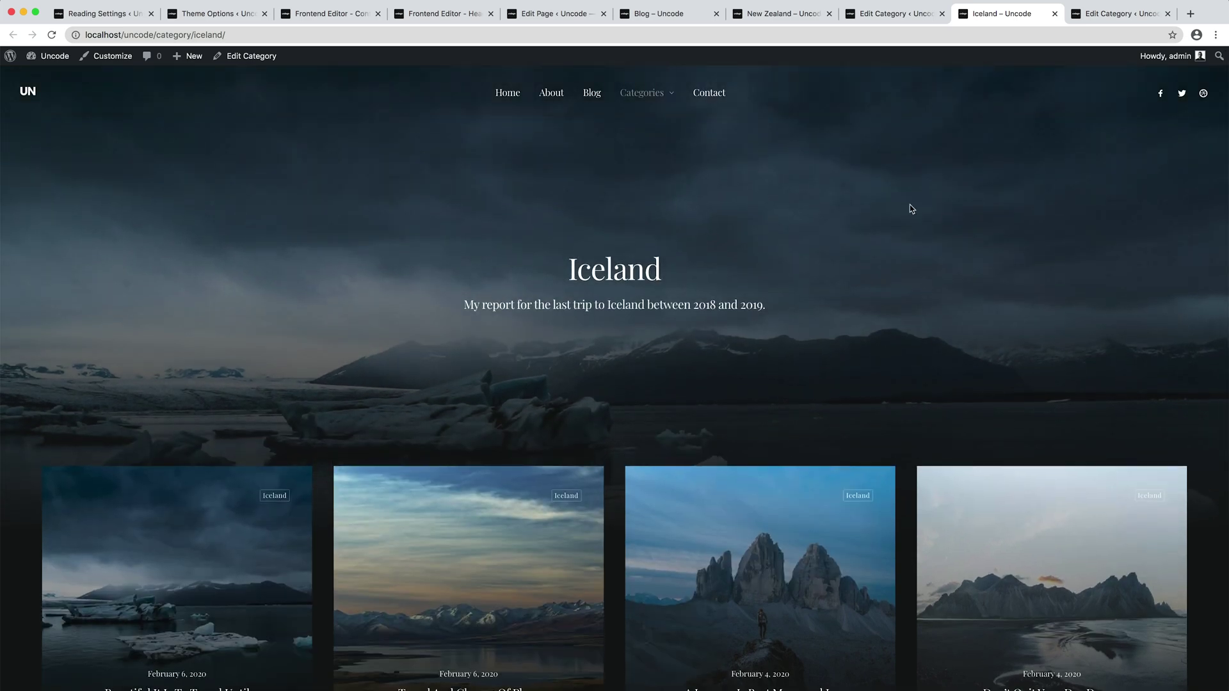
# Scroll through the Blog page's full post grid, then go back to the Content - Archive editor
pyautogui.click(666, 11)
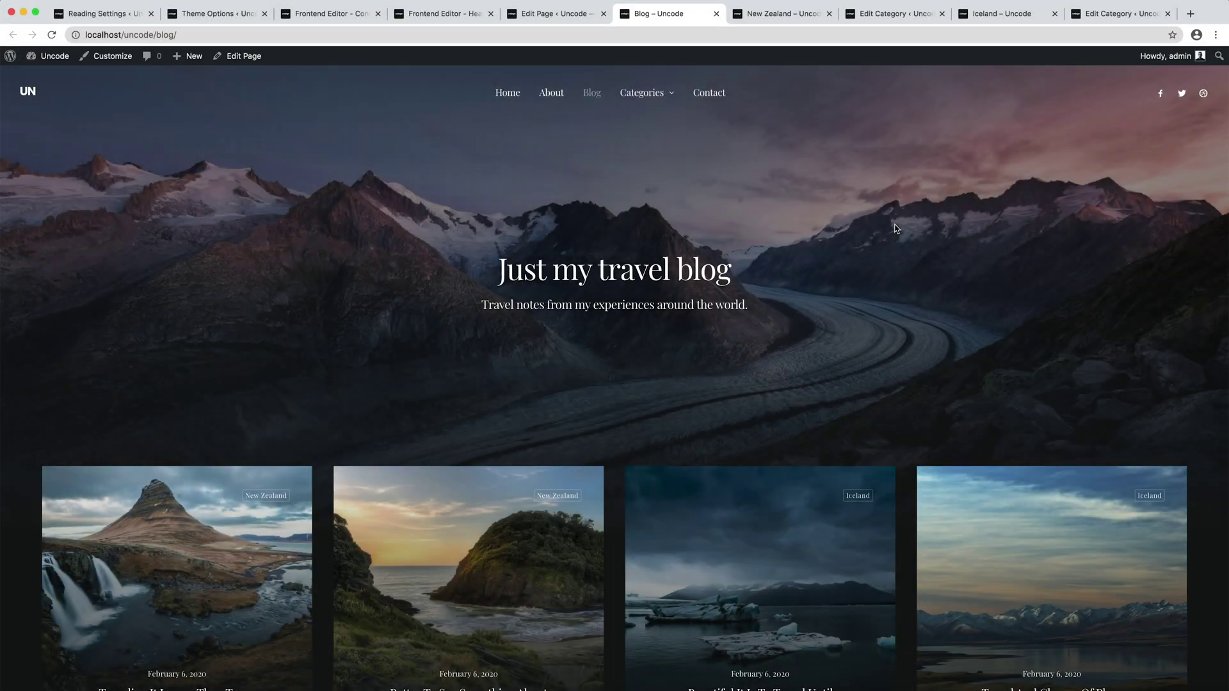
pyautogui.scroll(-10, 895, 228)
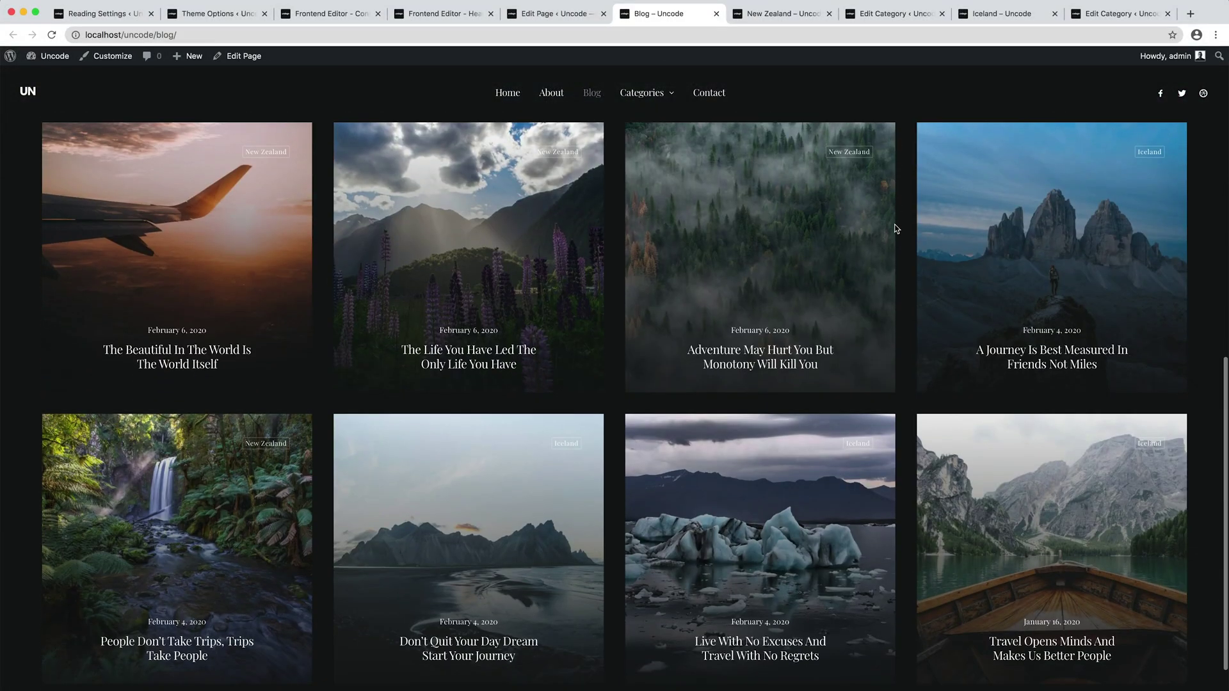
pyautogui.scroll(10, 895, 229)
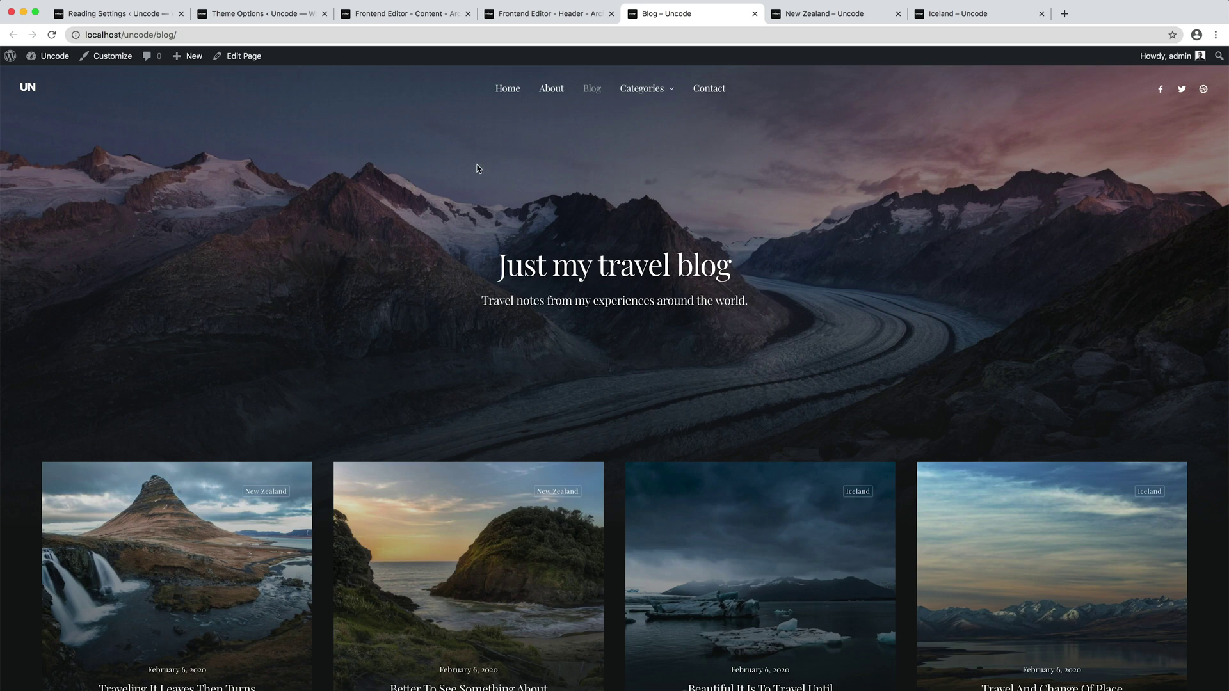
pyautogui.click(398, 16)
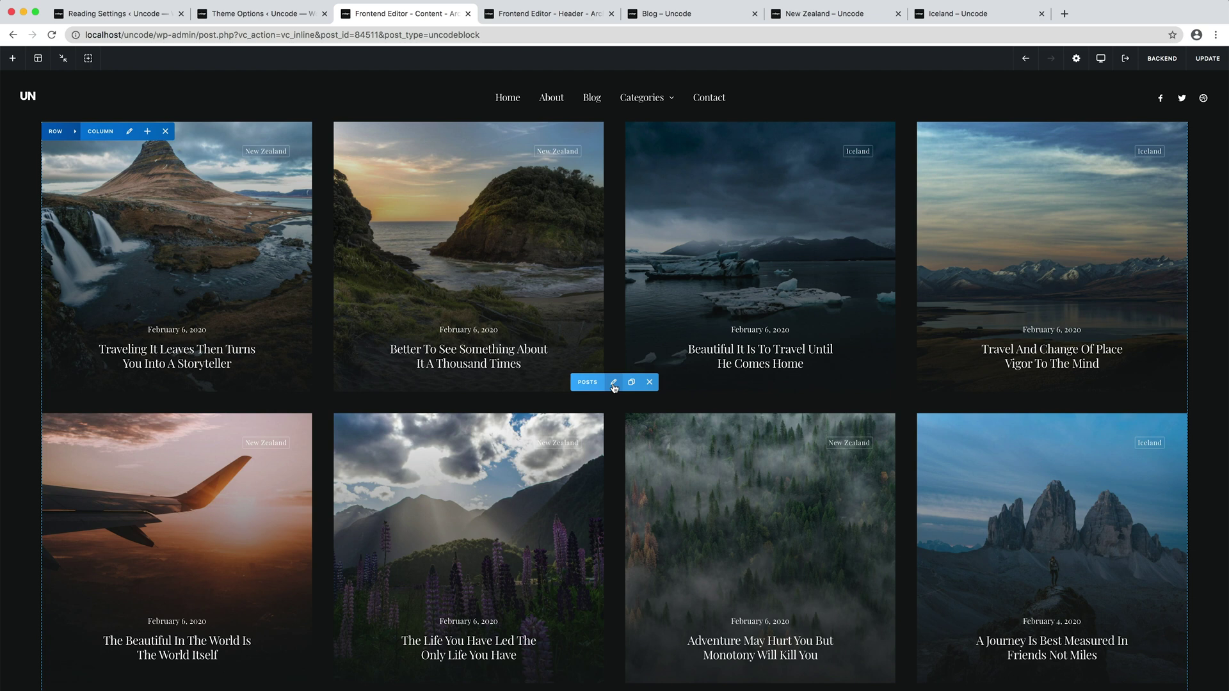
# Set the posts grid's Items Gap to 0 and update the Content - Archive block
pyautogui.click(613, 384)
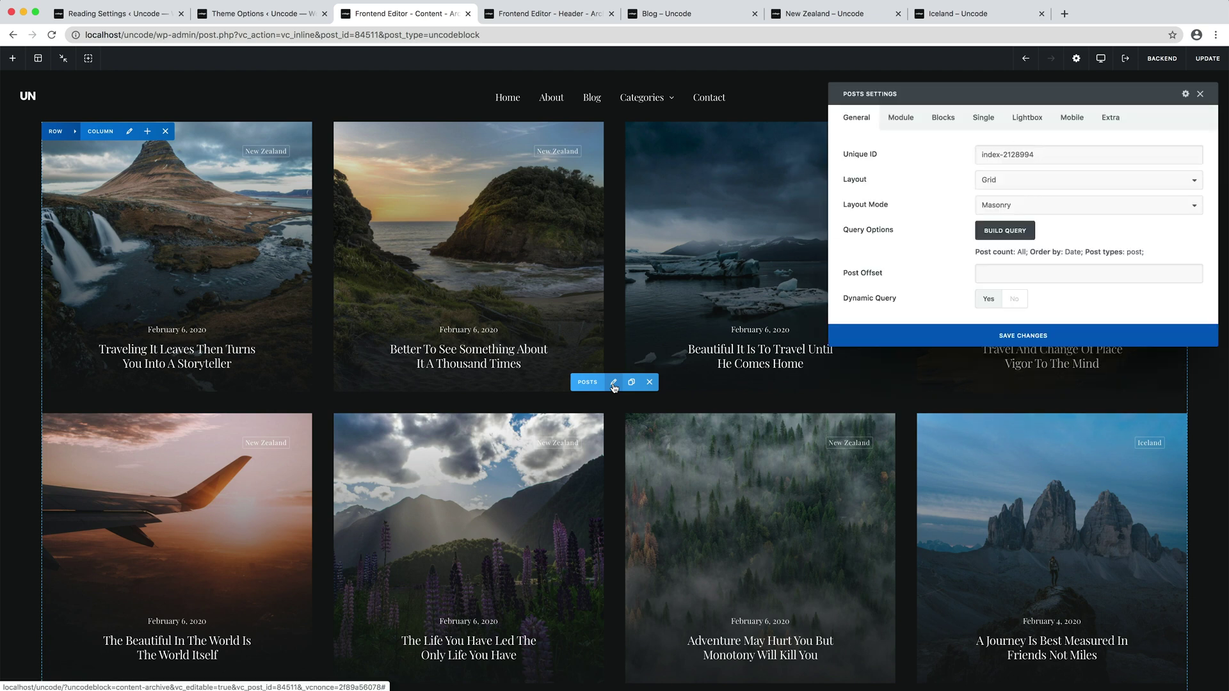
pyautogui.click(900, 125)
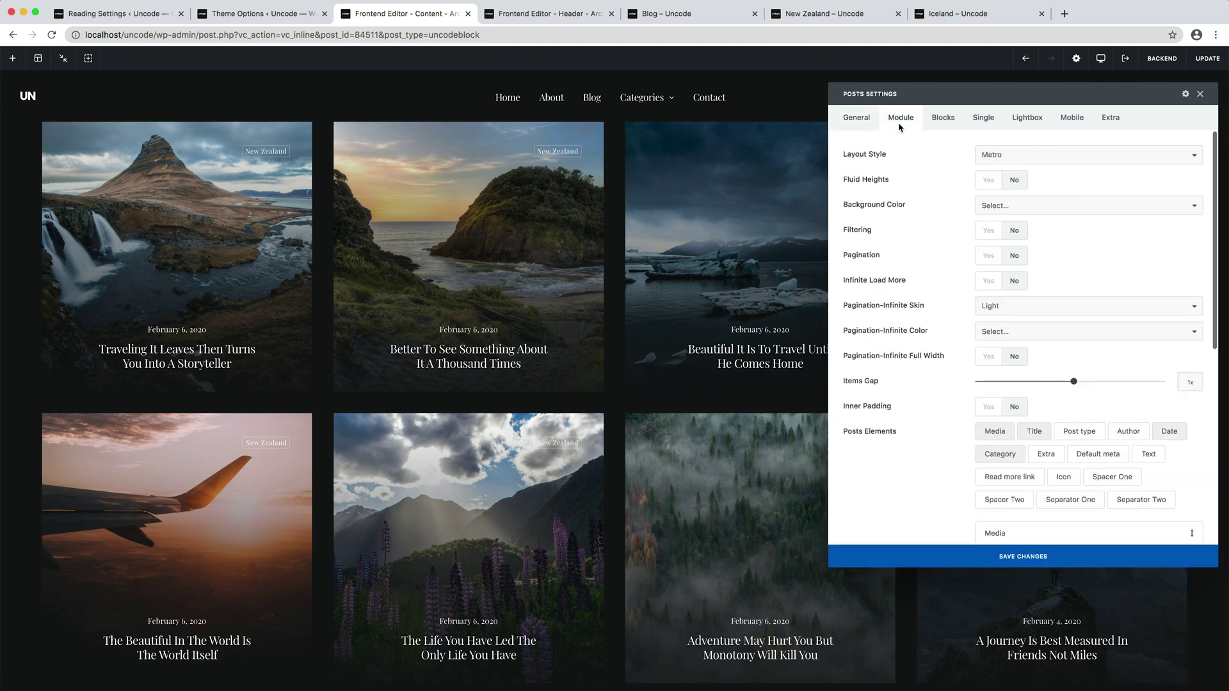
pyautogui.click(979, 383)
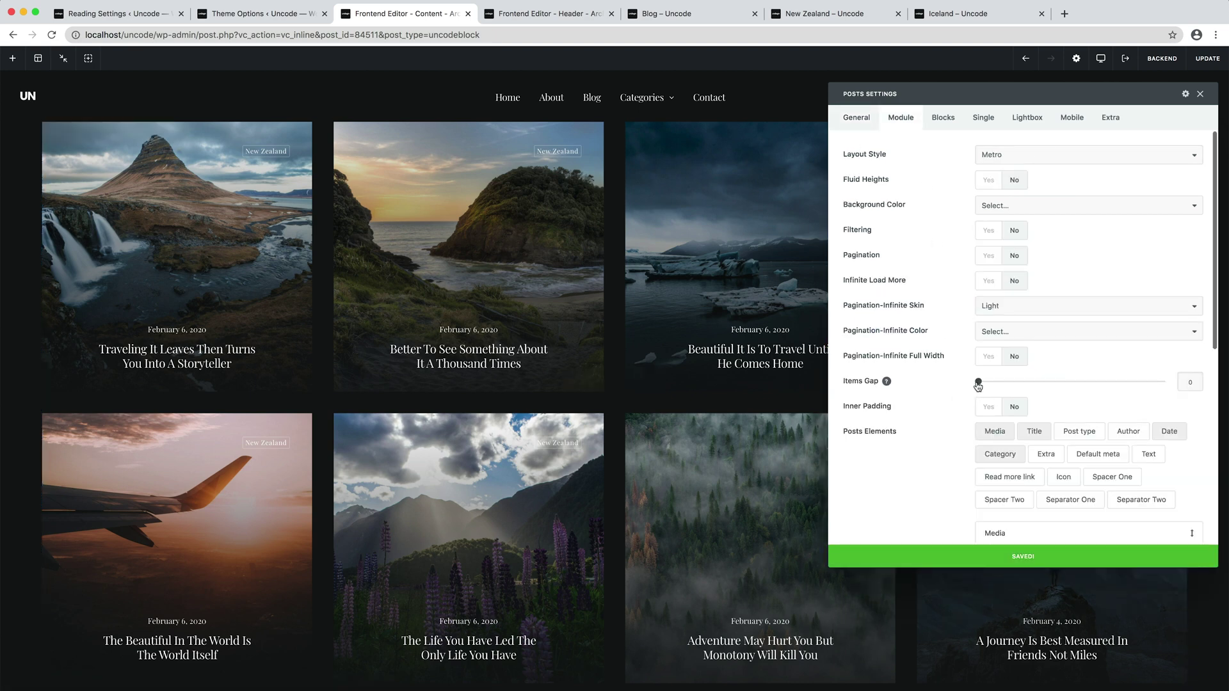
pyautogui.press('Escape')
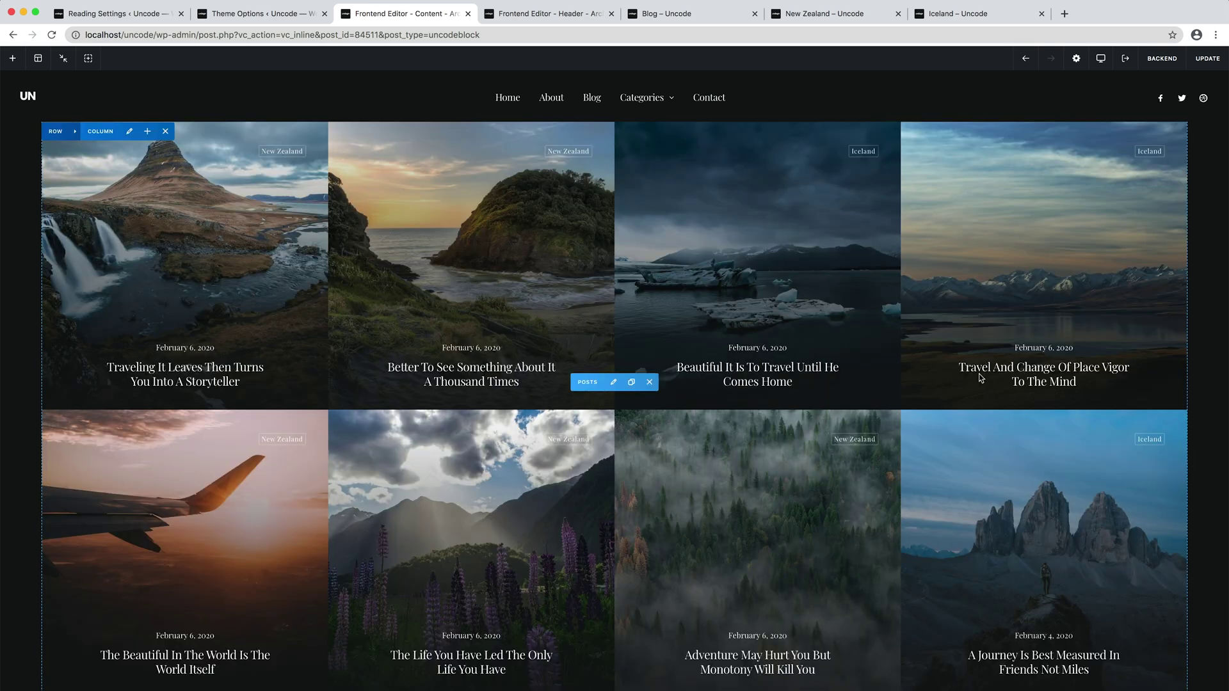
pyautogui.click(1200, 62)
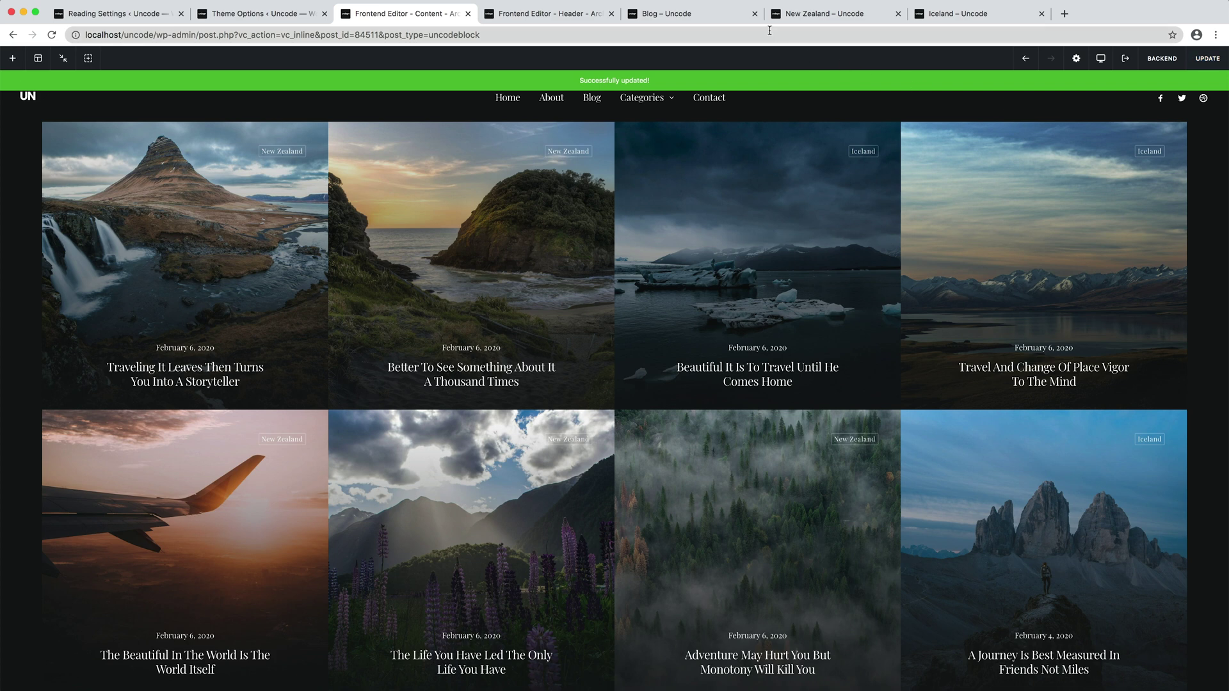
# Reload the Blog page and scroll through its gapless post grid
pyautogui.click(722, 18)
pyautogui.press('super+r')
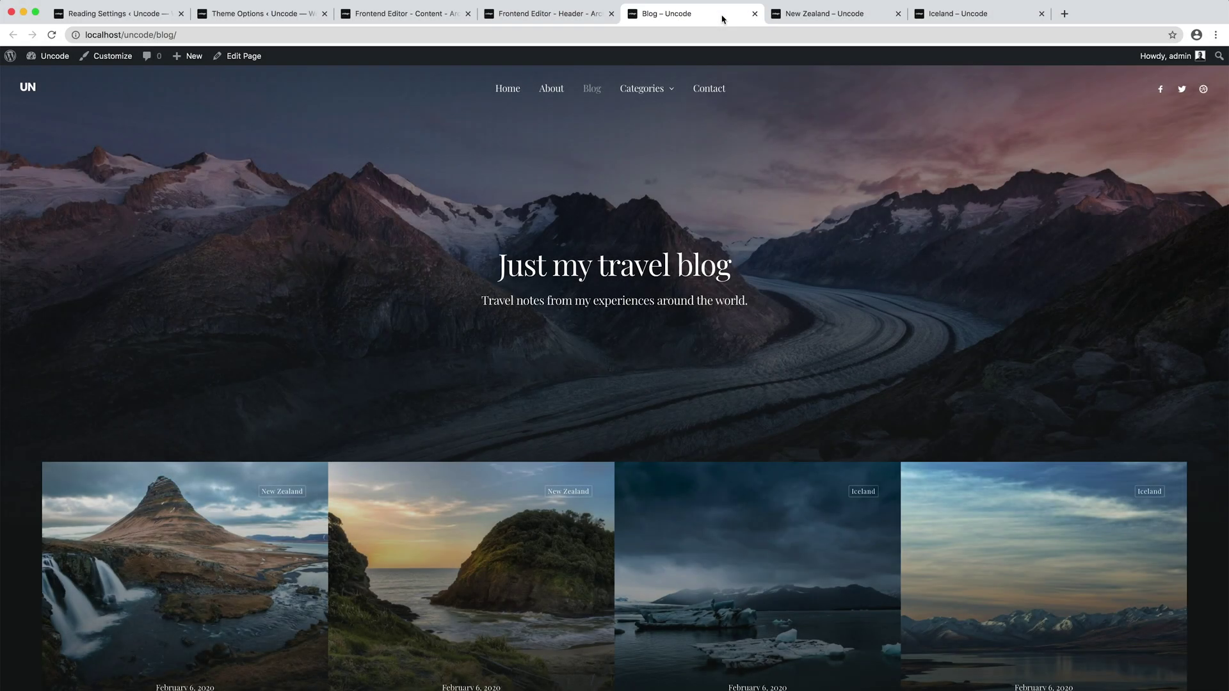
pyautogui.scroll(-8, 882, 271)
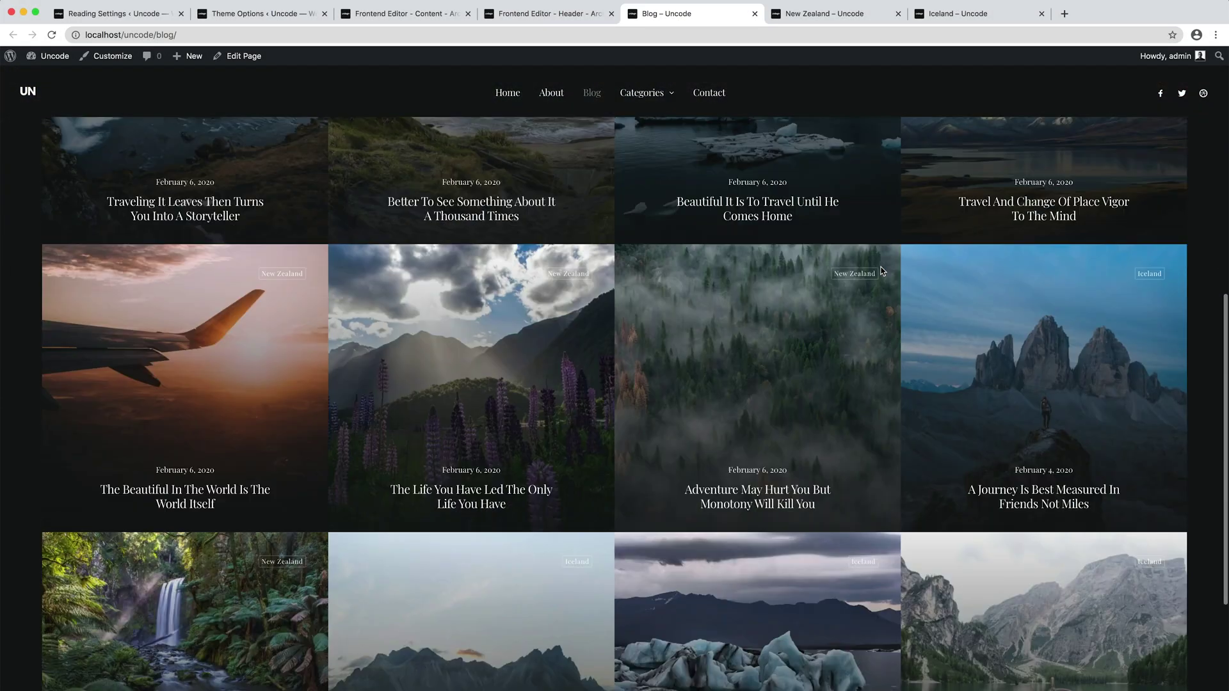
pyautogui.scroll(7, 882, 271)
pyautogui.scroll(1, 882, 271)
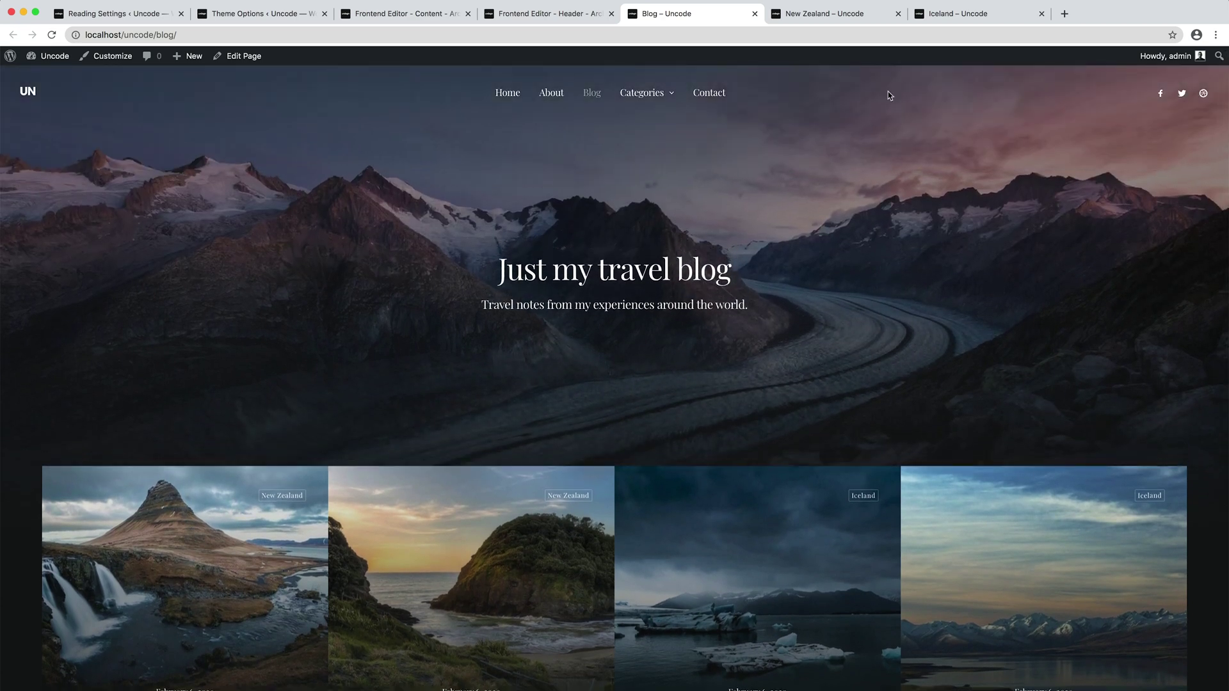
# Check the New Zealand and Iceland archives for the gapless grid, then return to Blog
pyautogui.click(881, 15)
pyautogui.press('super+r')
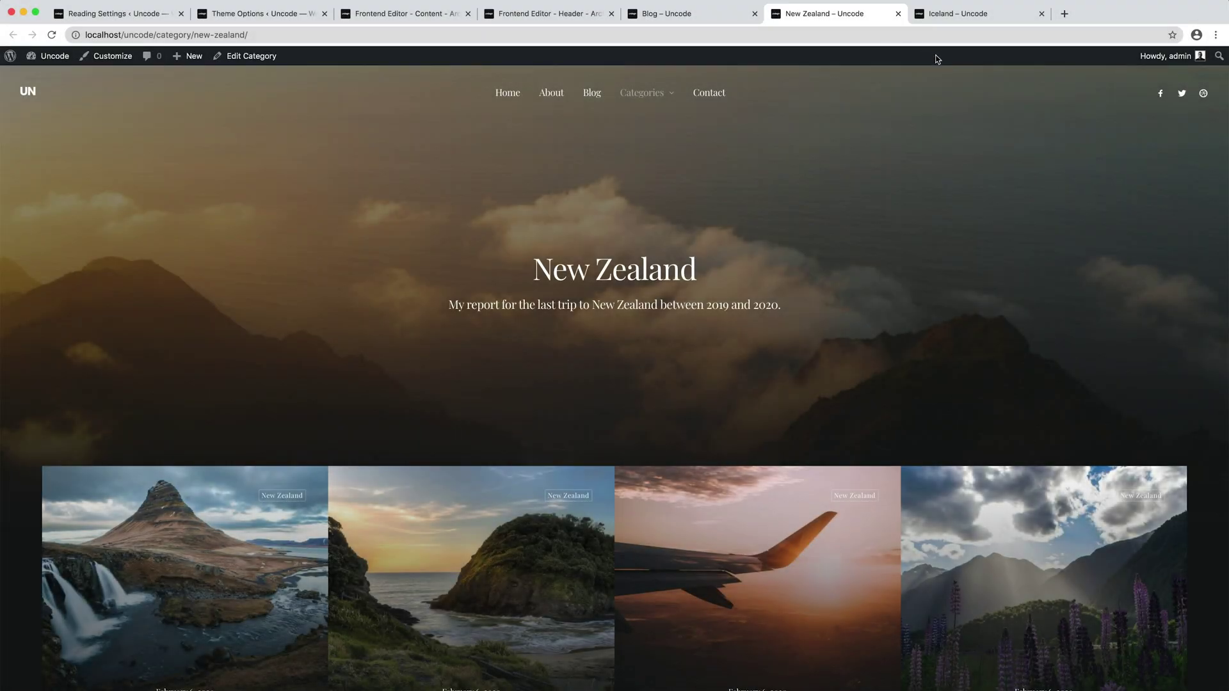
pyautogui.click(1007, 21)
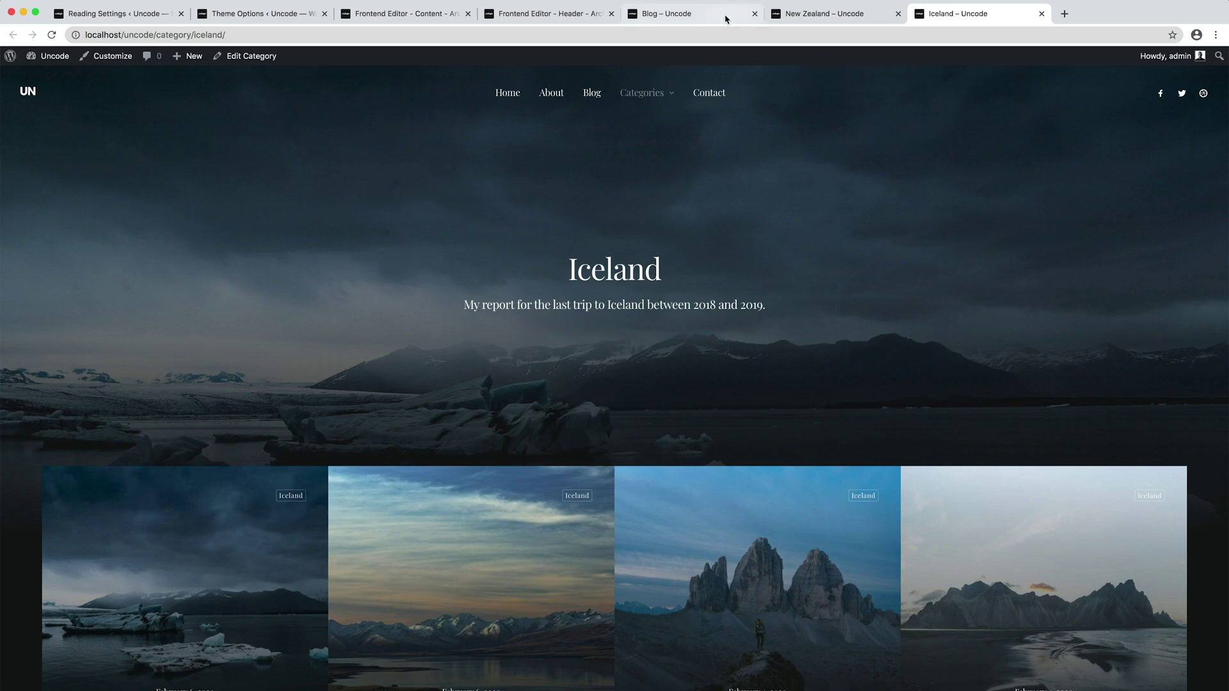
pyautogui.click(723, 16)
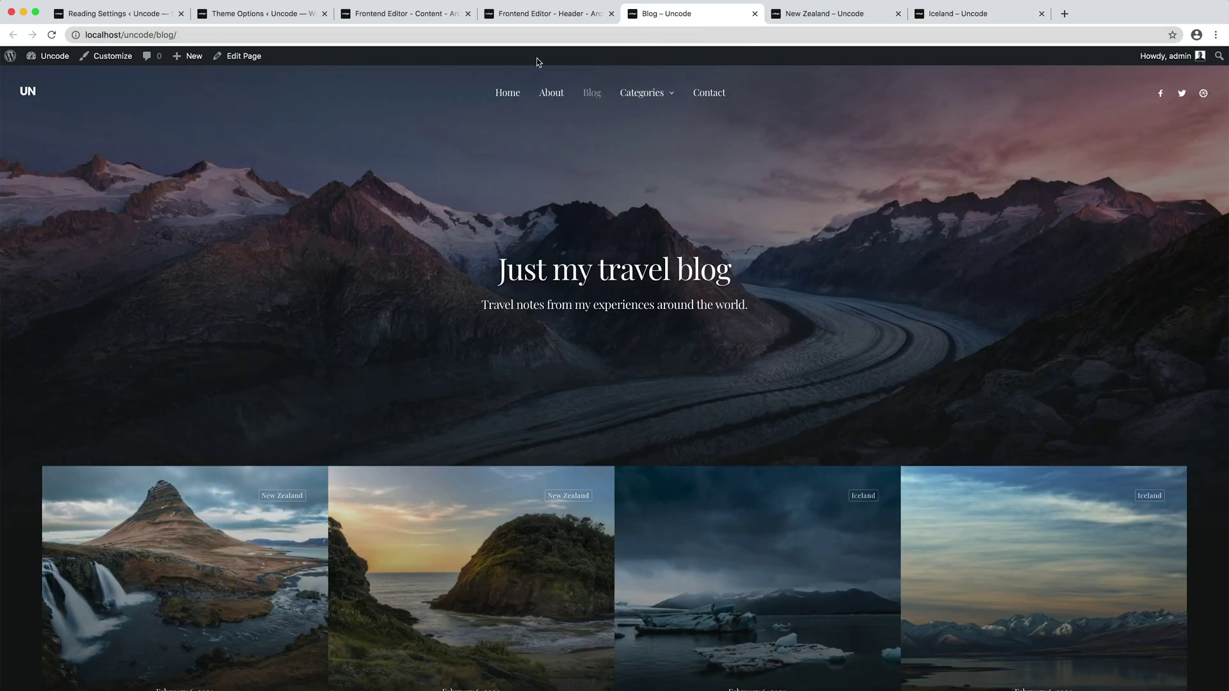
# Delete the row holding the old uniform post grid from Content - Archive
pyautogui.click(413, 15)
pyautogui.moveTo(177, 217)
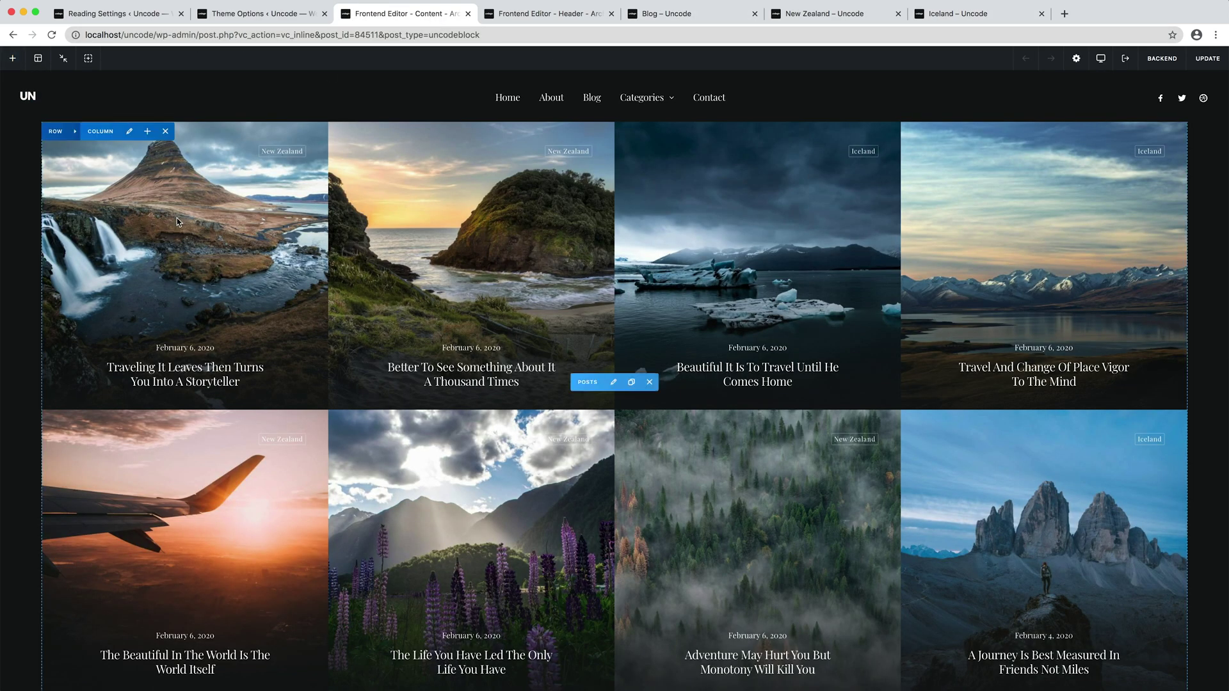
pyautogui.click(132, 133)
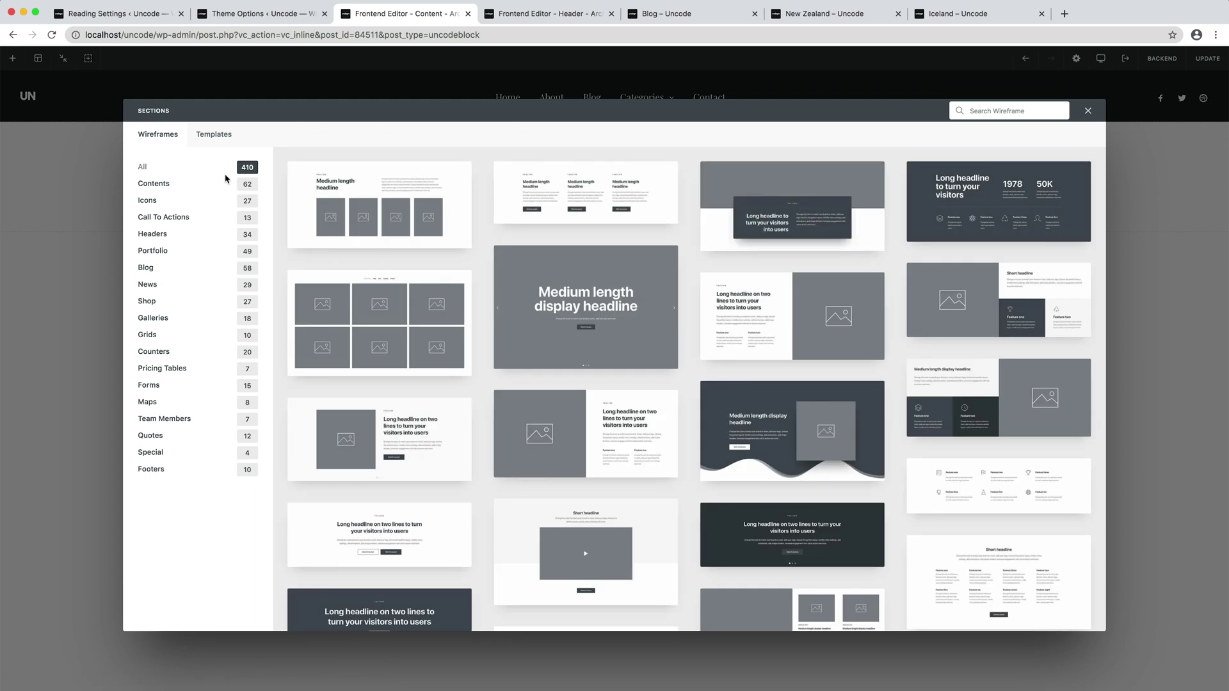
# Insert a metro-style Blog wireframe with large and small post tiles
pyautogui.click(174, 269)
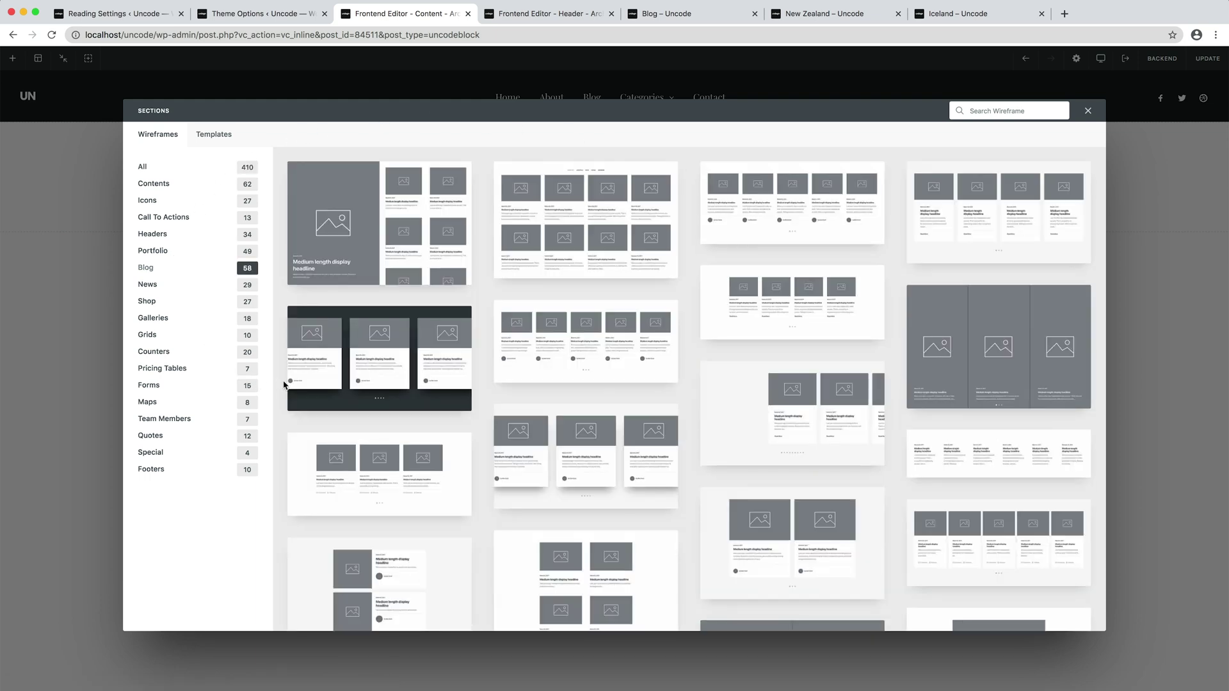
pyautogui.scroll(-5, 282, 386)
pyautogui.scroll(-8, 282, 385)
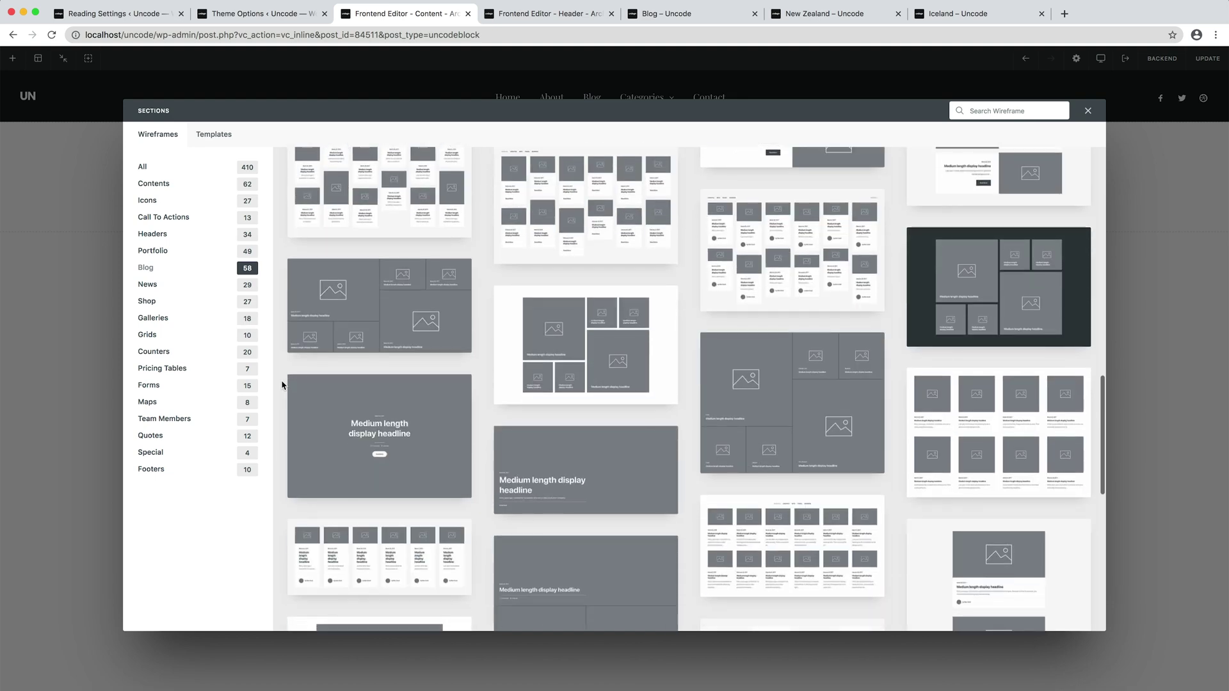
pyautogui.click(414, 331)
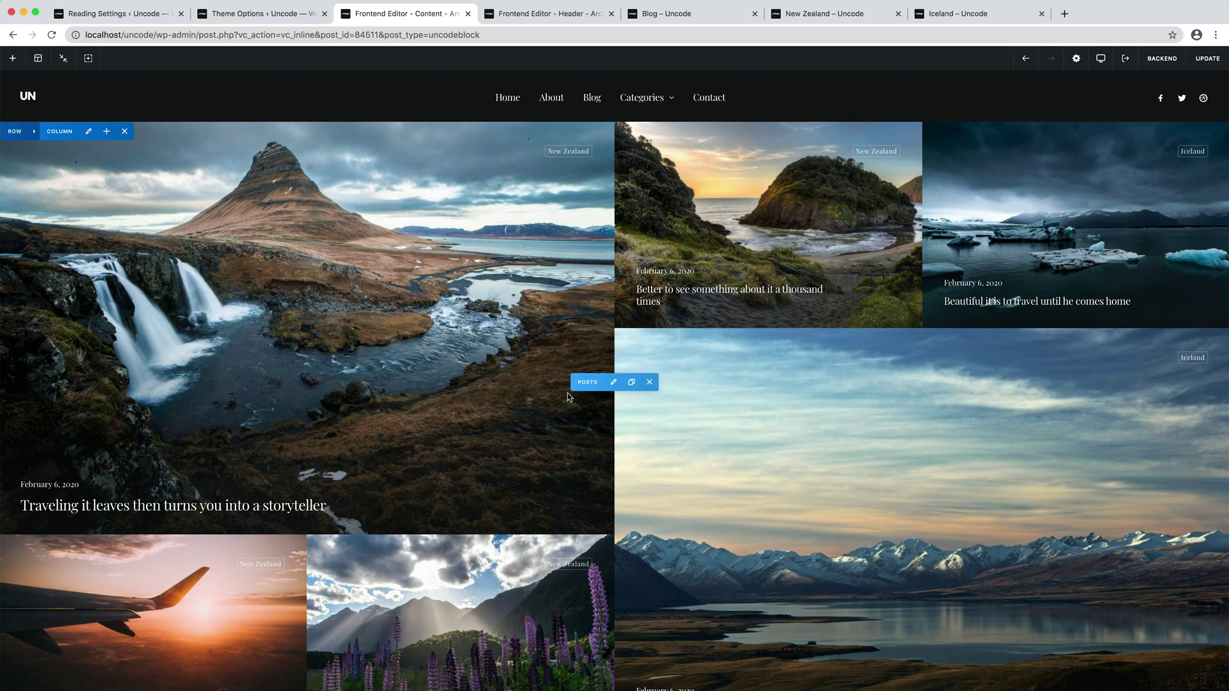
# Set the new posts grid's Dynamic Query to Yes, save it, and update the content block
pyautogui.click(614, 382)
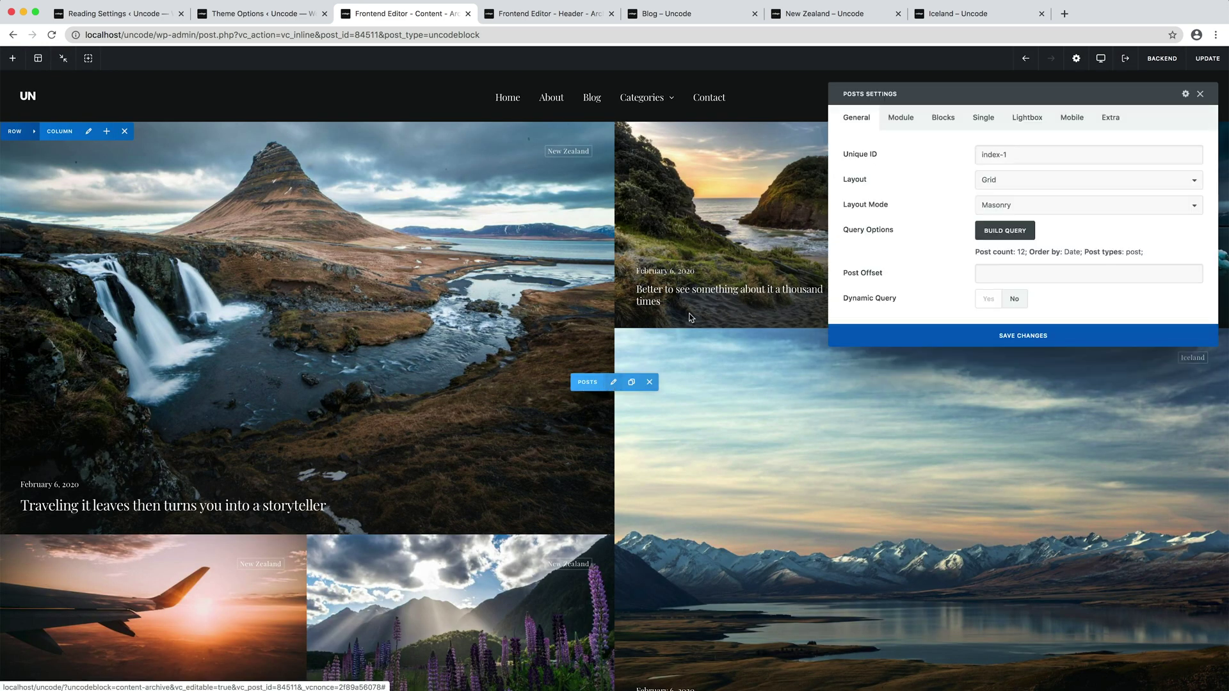
pyautogui.click(978, 301)
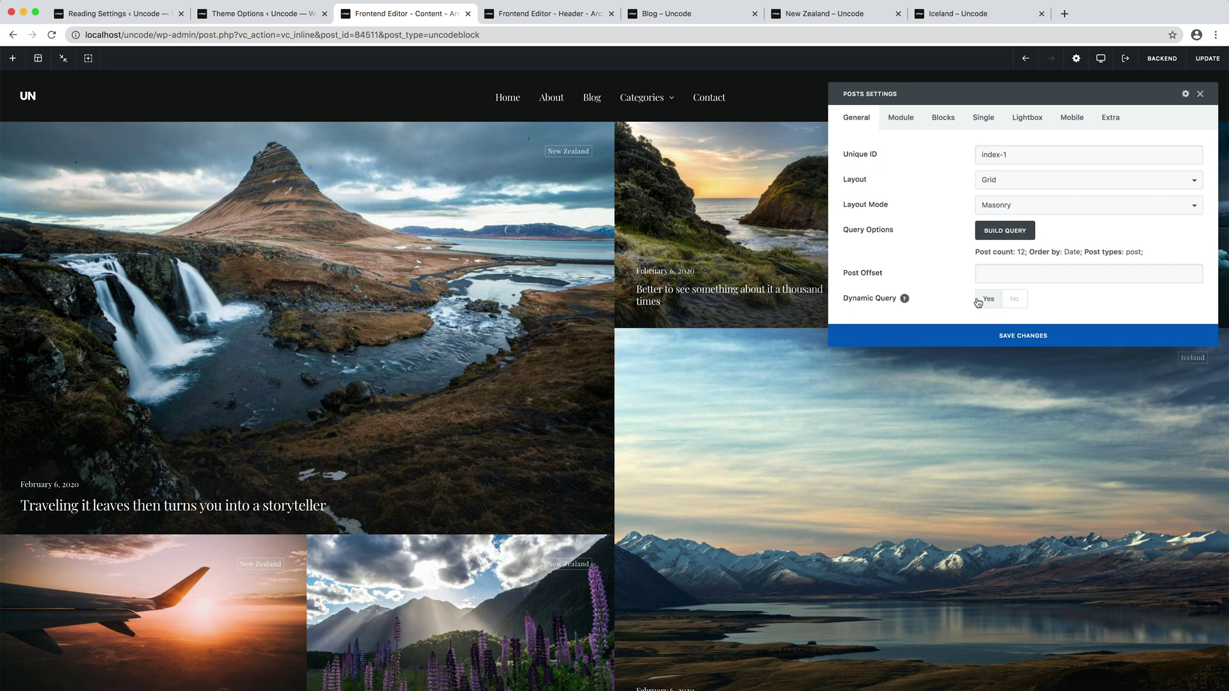
pyautogui.press('super+s')
pyautogui.press('Escape')
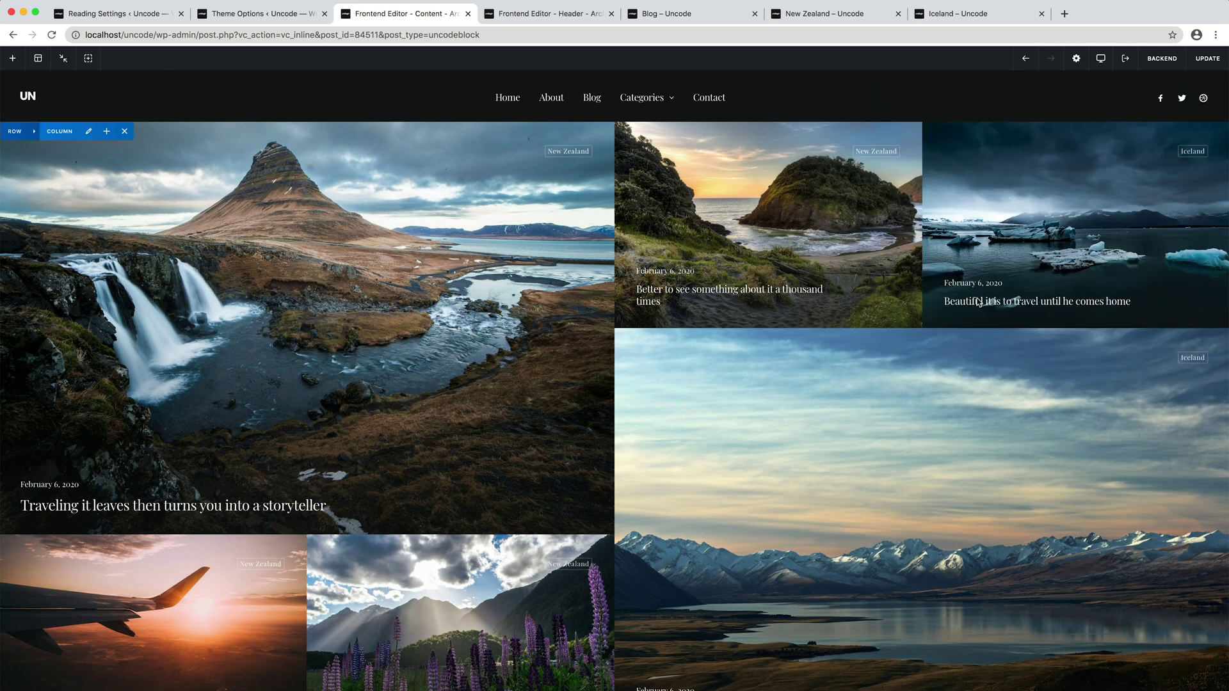
pyautogui.click(1210, 60)
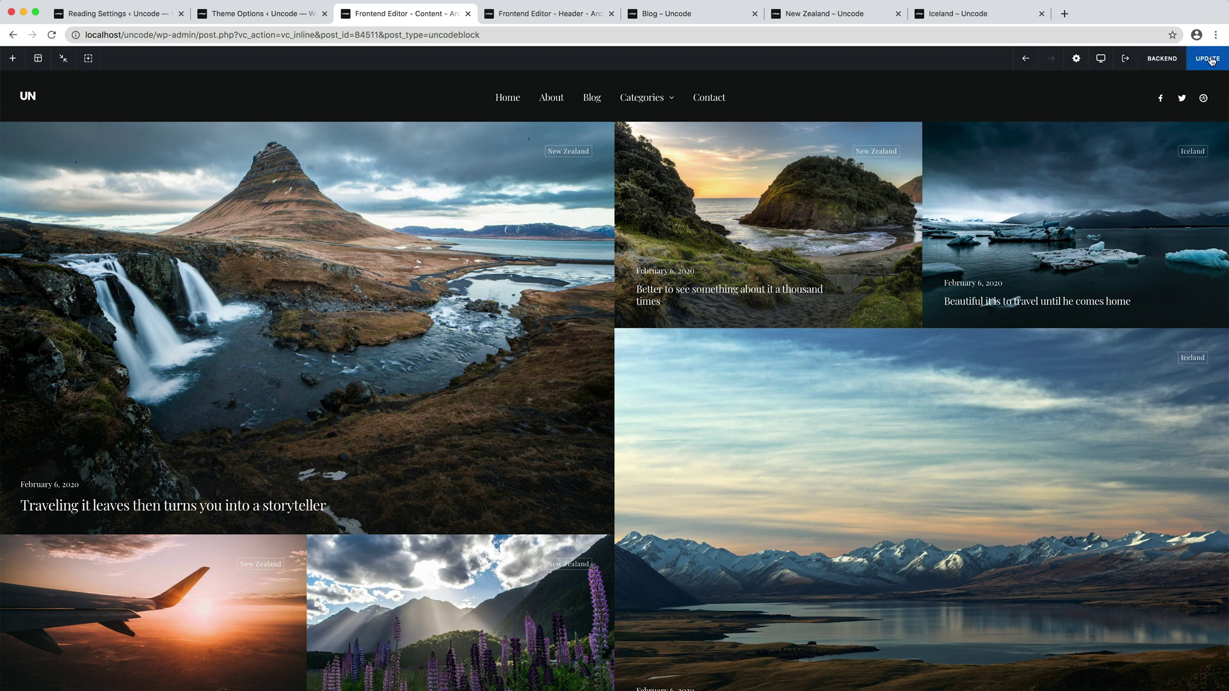
# Reload the Blog page and scroll through the new metro tile grid
pyautogui.click(706, 18)
pyautogui.press('super+r')
pyautogui.scroll(-10, 942, 236)
pyautogui.scroll(-6, 941, 236)
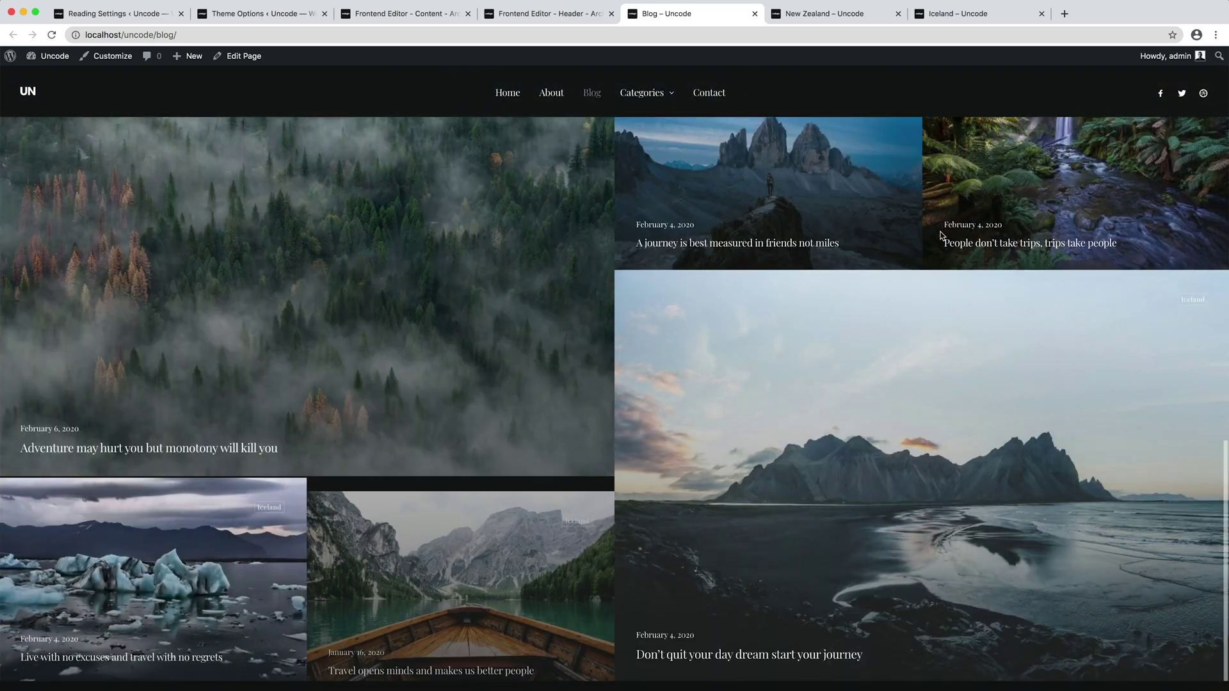
pyautogui.scroll(10, 942, 235)
pyautogui.scroll(10, 941, 235)
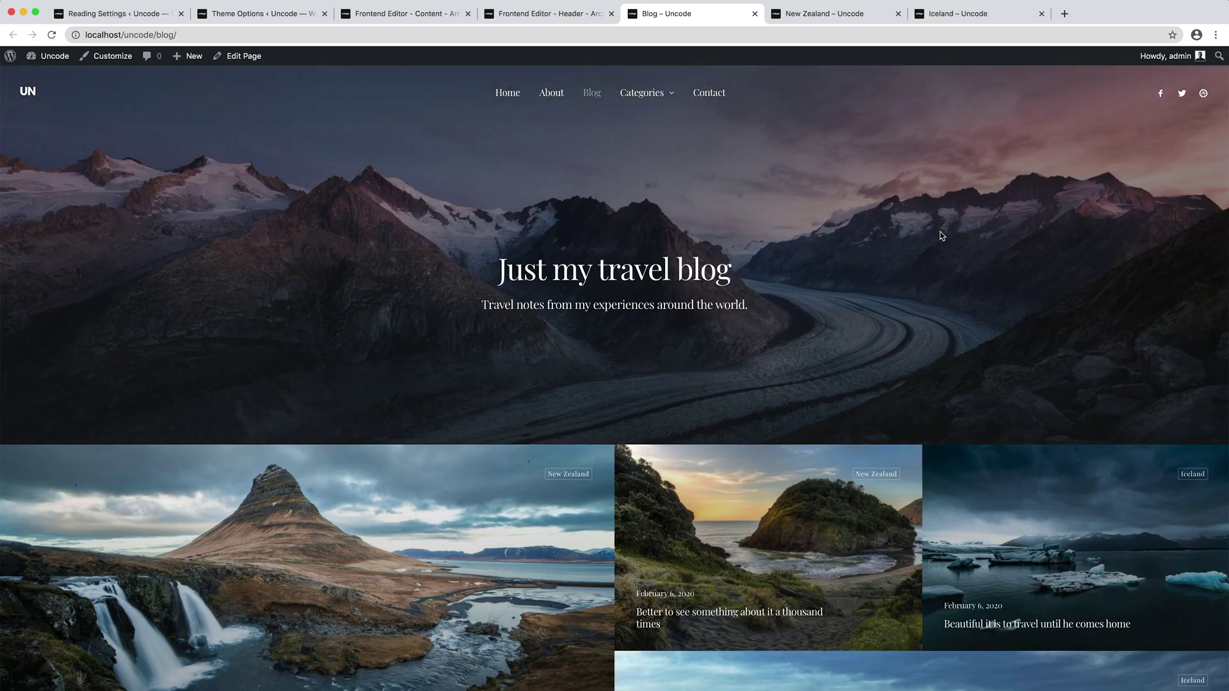
# Reload the New Zealand archive and view the Iceland archive in the metro layout
pyautogui.click(872, 15)
pyautogui.press('super+r')
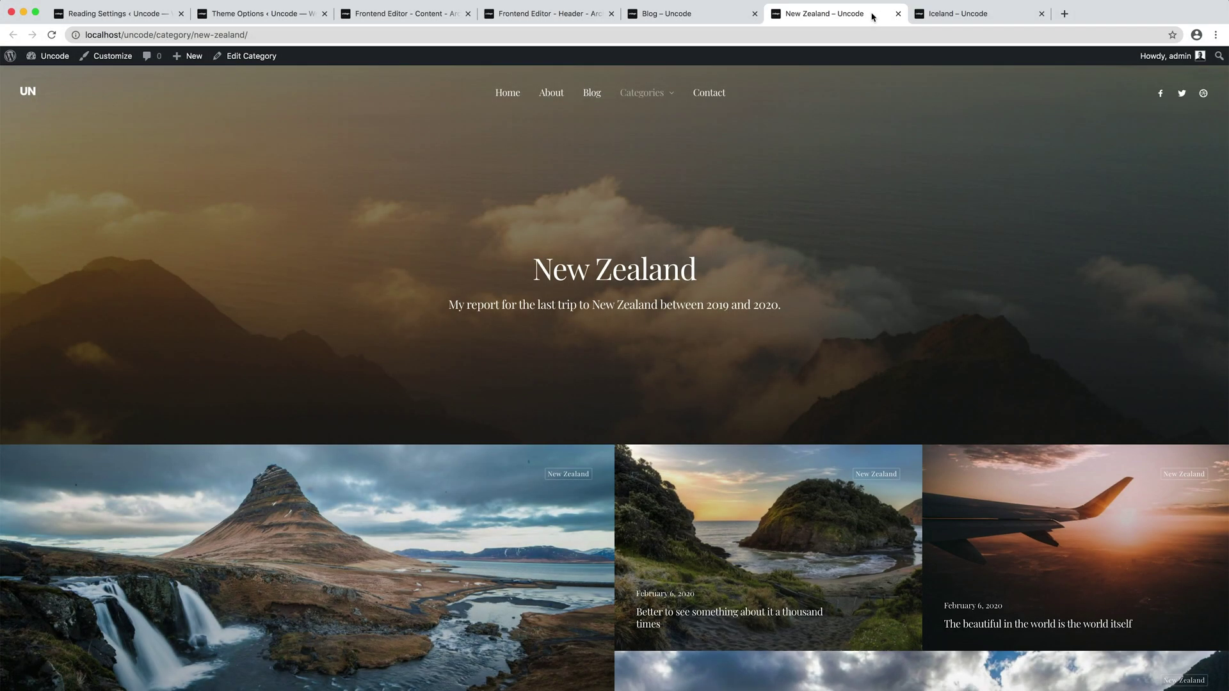
pyautogui.click(1002, 16)
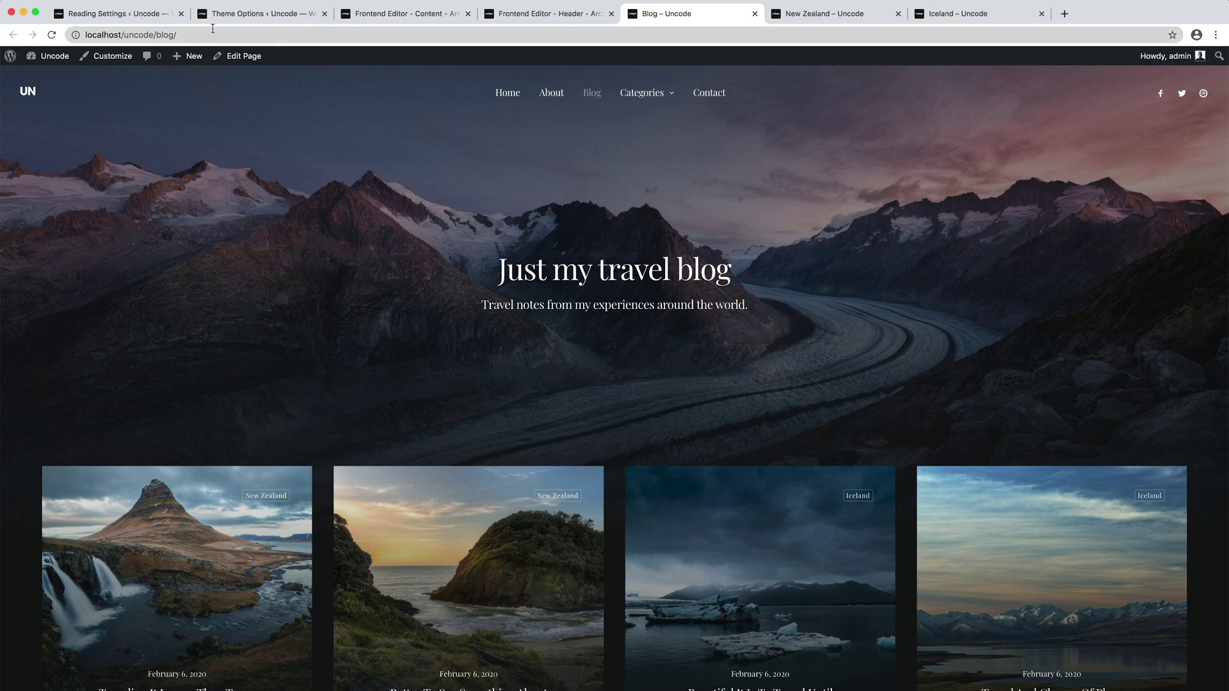
# Set Reading Settings' Posts page to '— Select —', save, and bring up the Blog page
pyautogui.click(115, 13)
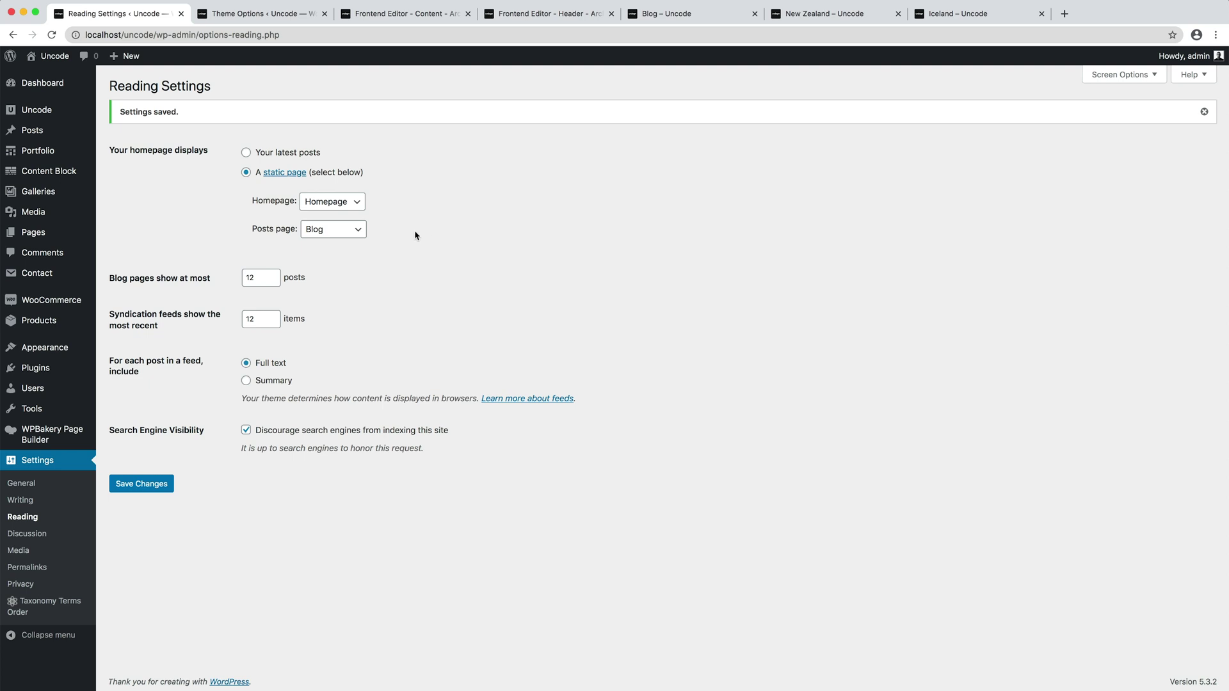
pyautogui.click(361, 230)
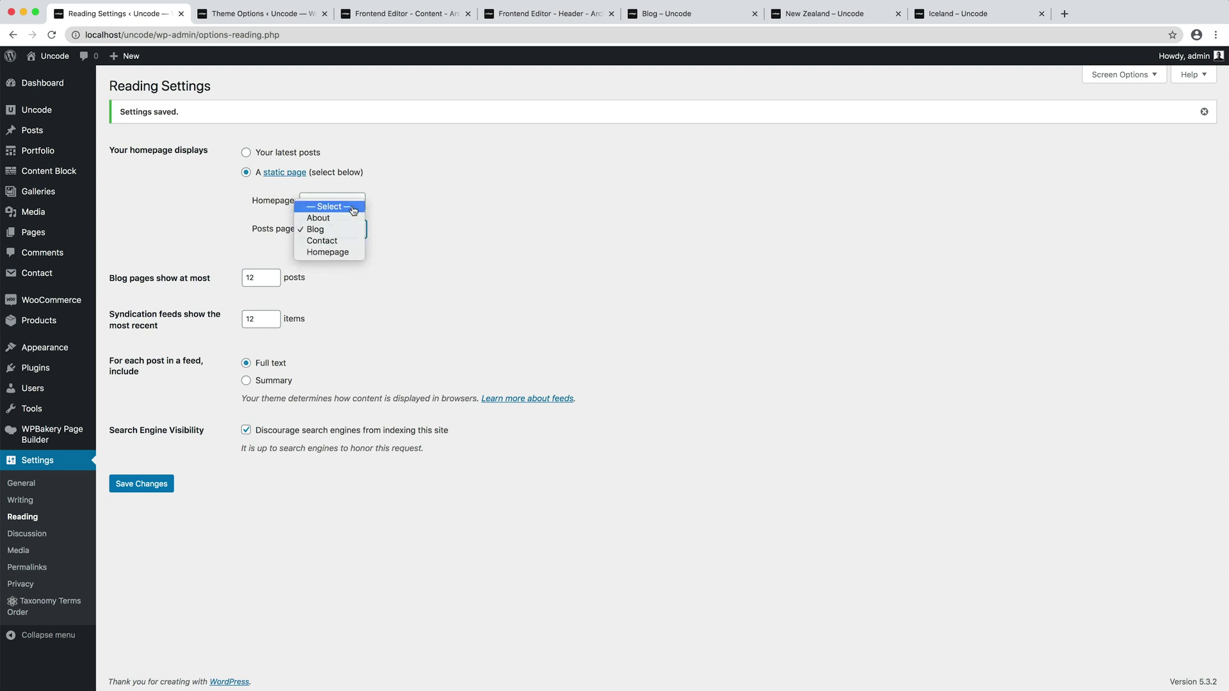
pyautogui.click(333, 206)
pyautogui.click(158, 491)
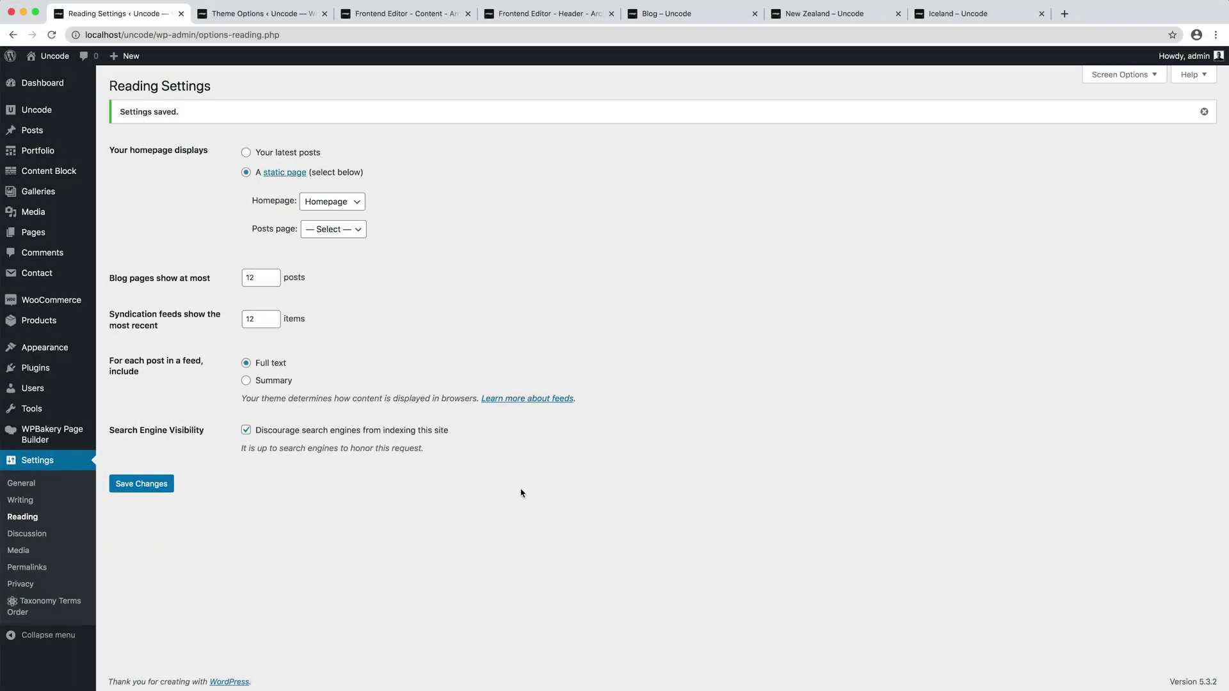
pyautogui.click(717, 15)
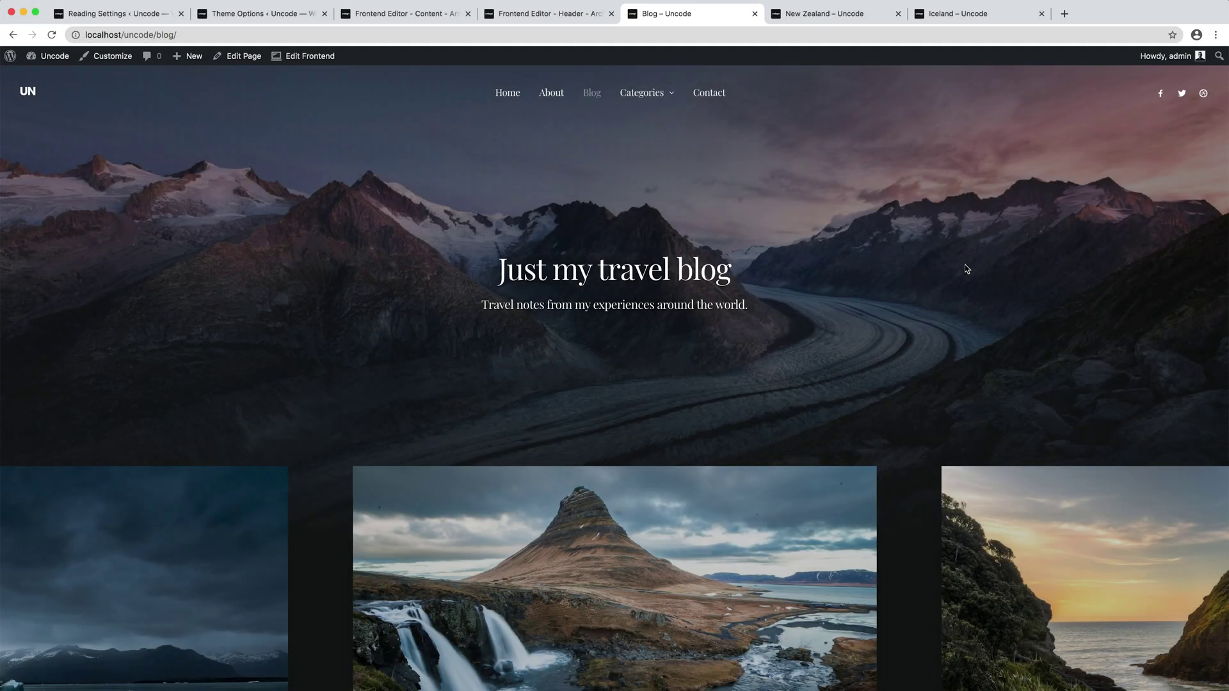
# Scroll through Blog's carousel, post cards, Editor's Picks and Highlights, then view the New Zealand archive
pyautogui.scroll(-10, 965, 264)
pyautogui.scroll(-10, 965, 263)
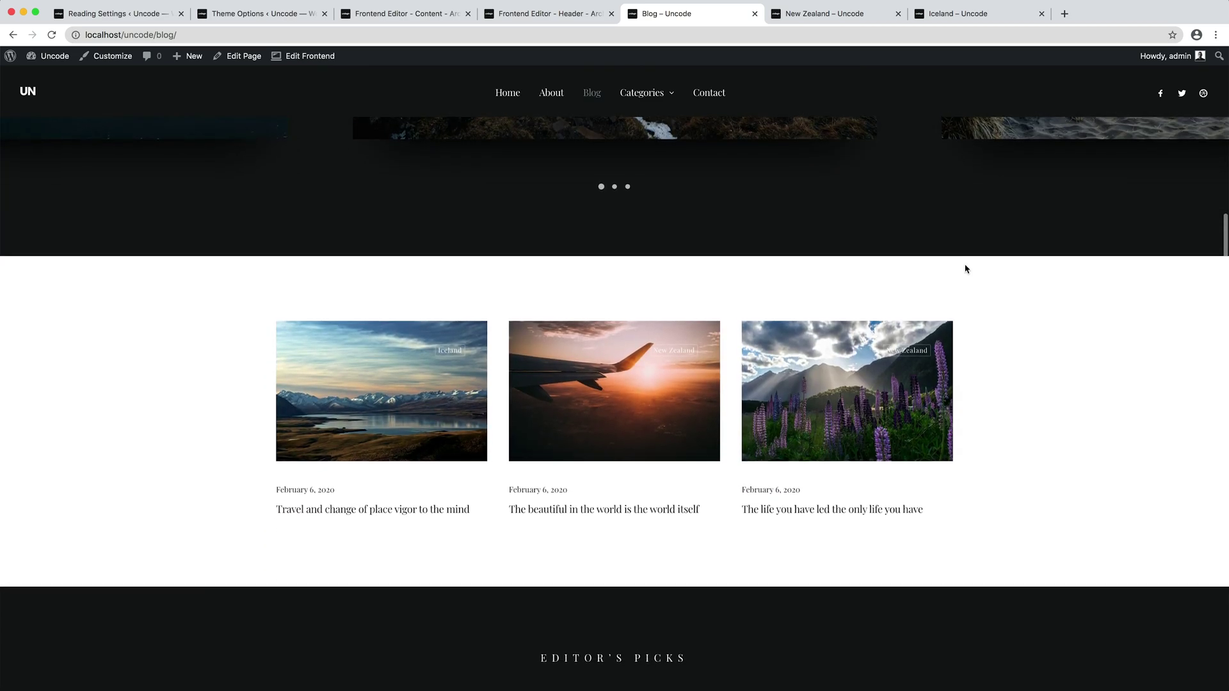
pyautogui.scroll(-10, 965, 268)
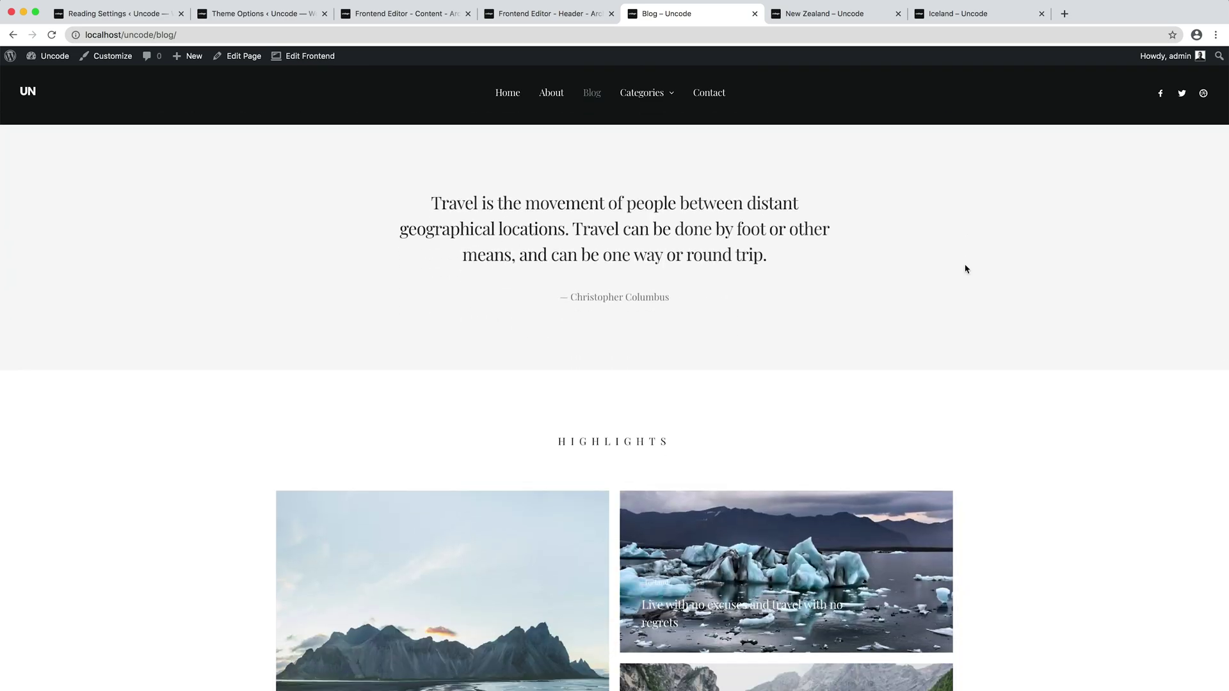
pyautogui.scroll(15, 966, 268)
pyautogui.scroll(10, 967, 269)
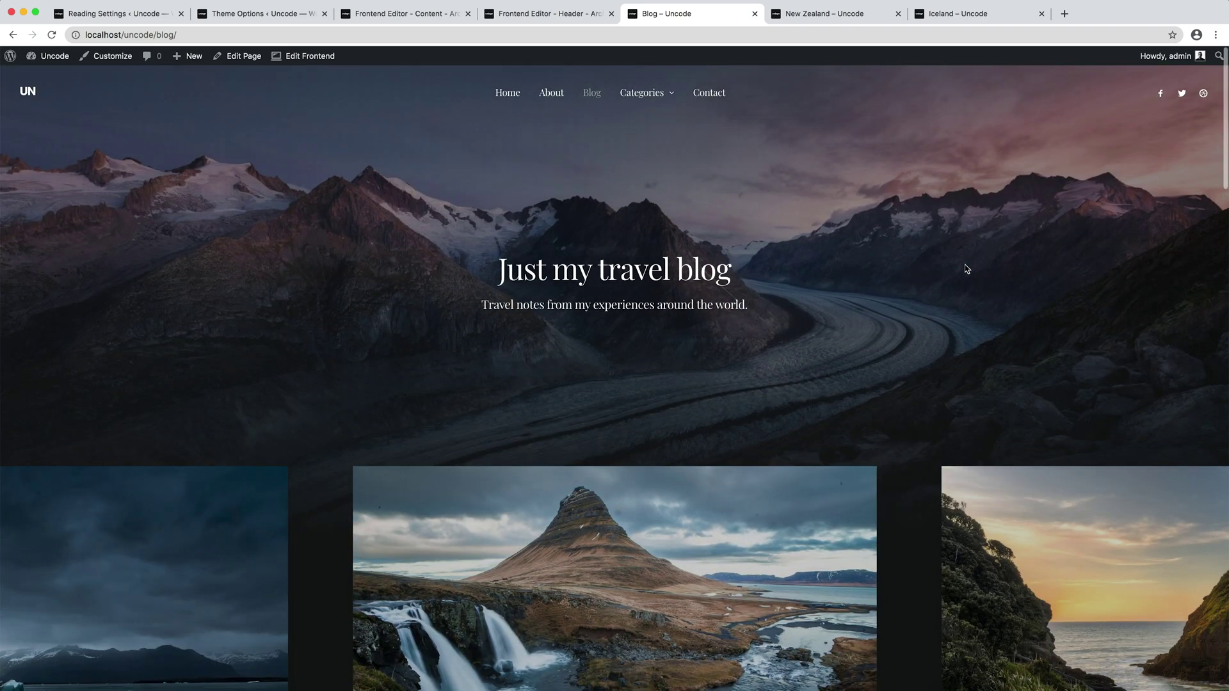
pyautogui.click(878, 14)
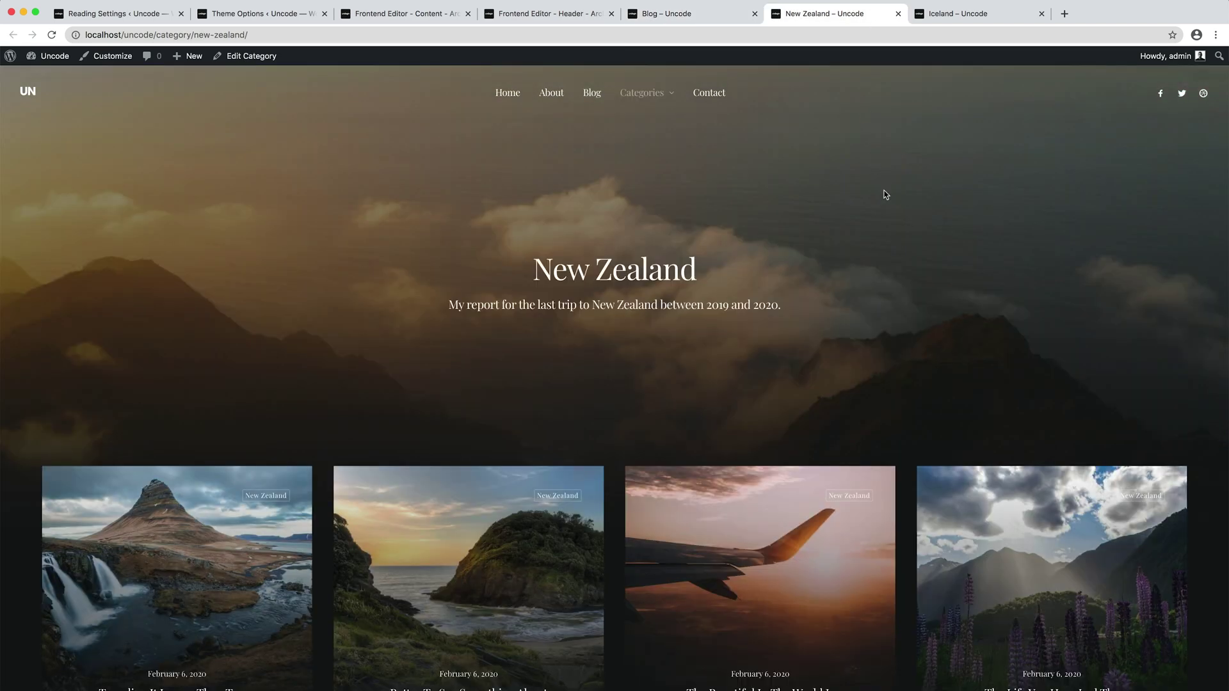